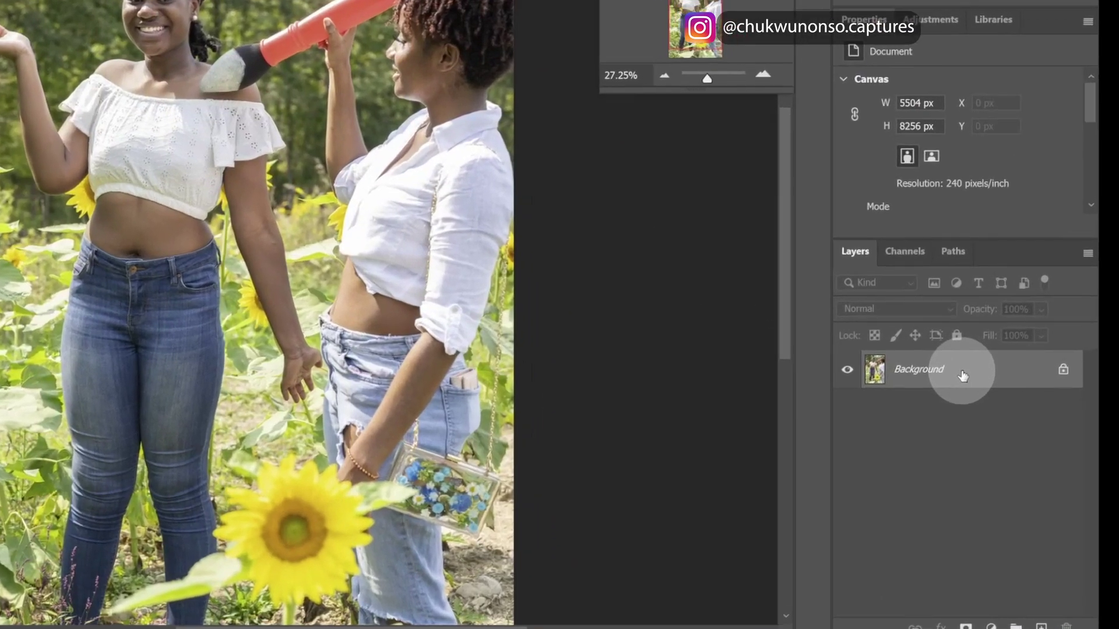
Convert the locked Background into an editable layer and duplicate it
double_click(967, 403)
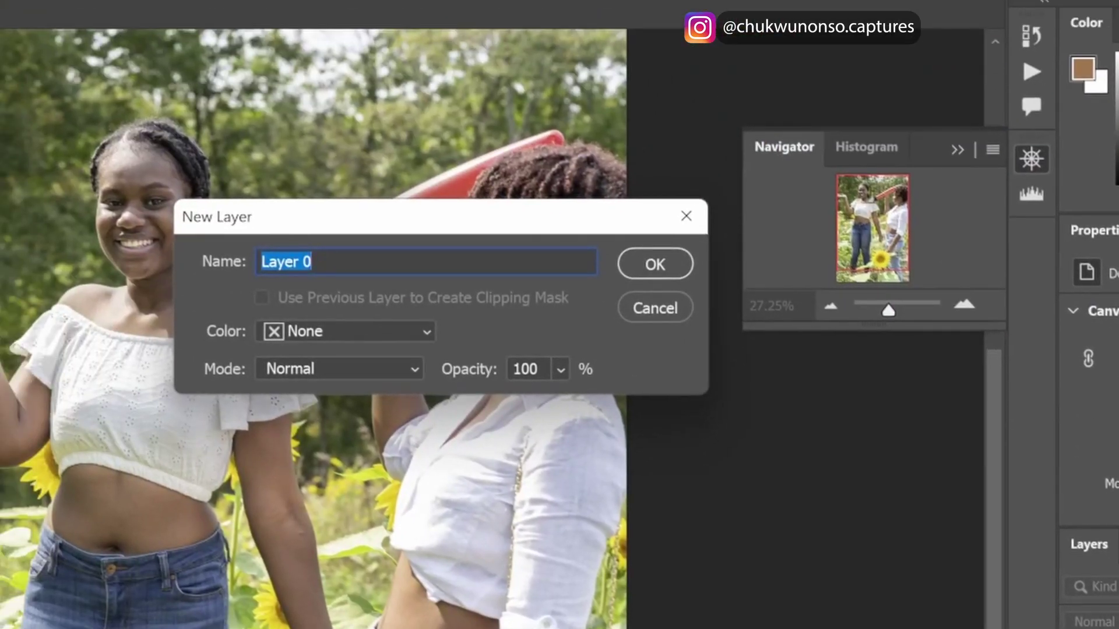
key(Return)
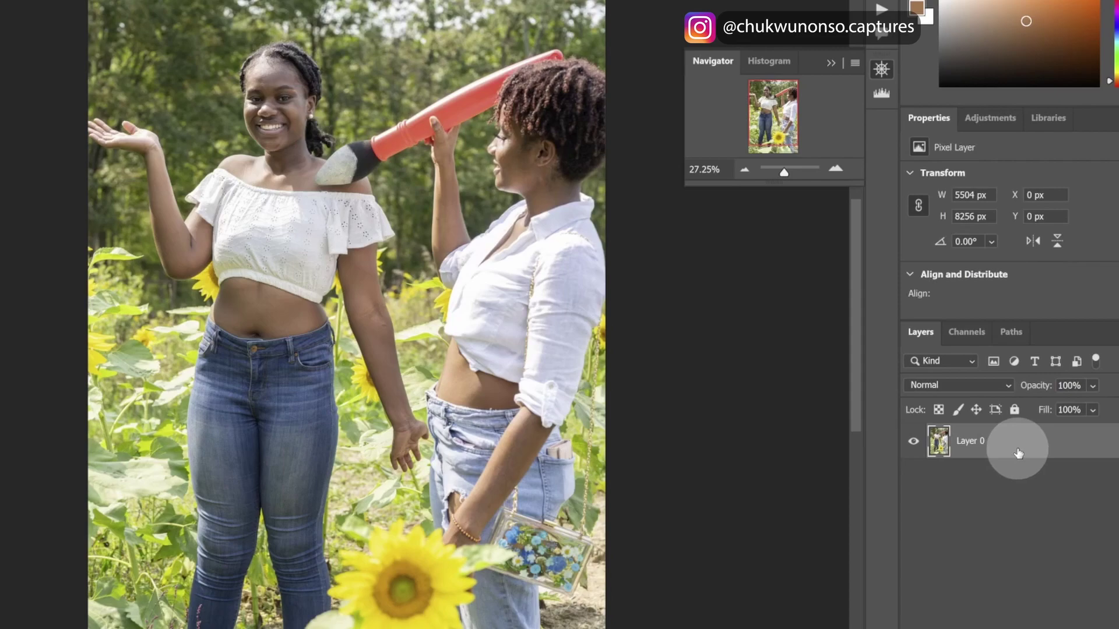
drag(1018, 453, 1080, 614)
drag(1008, 320, 962, 331)
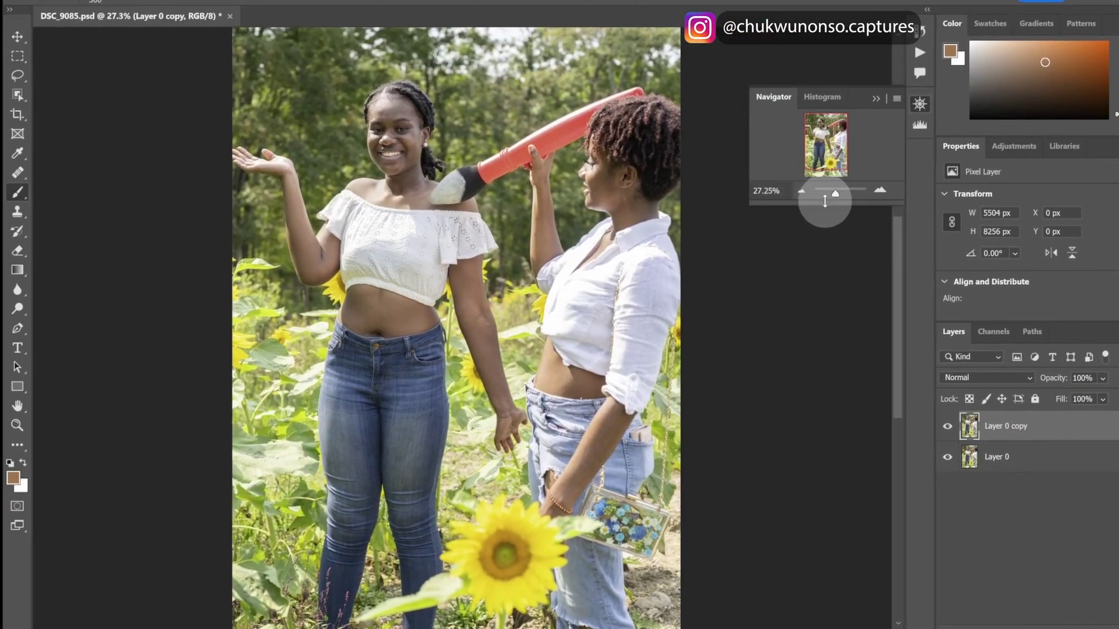
drag(834, 193, 837, 195)
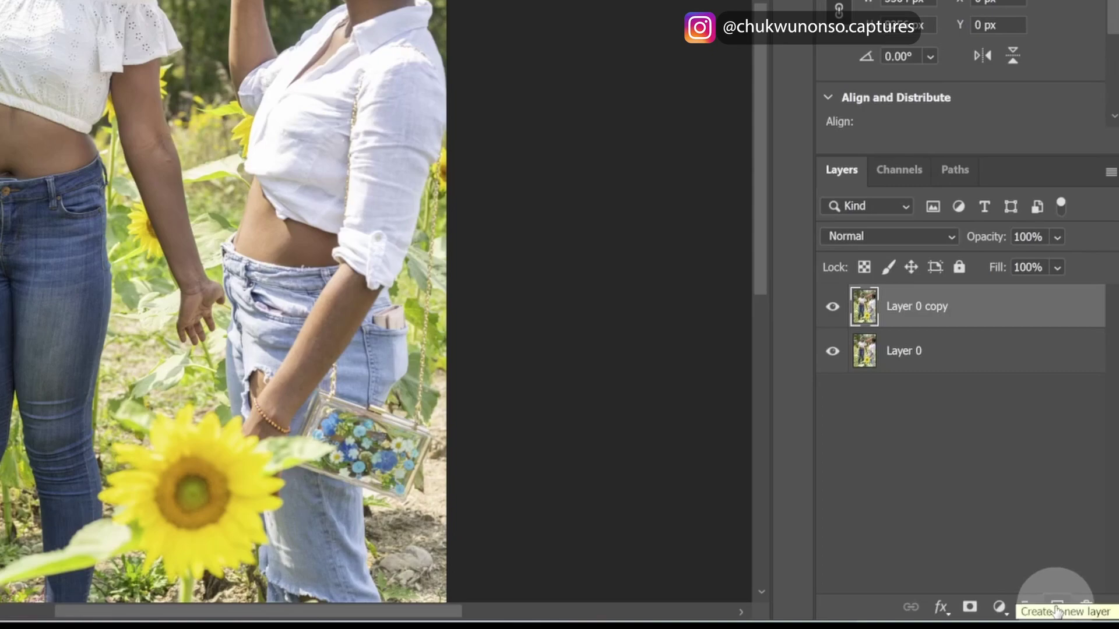
Add a blank layer above the duplicated photo layer and place both of them in a new layer group
click(1055, 608)
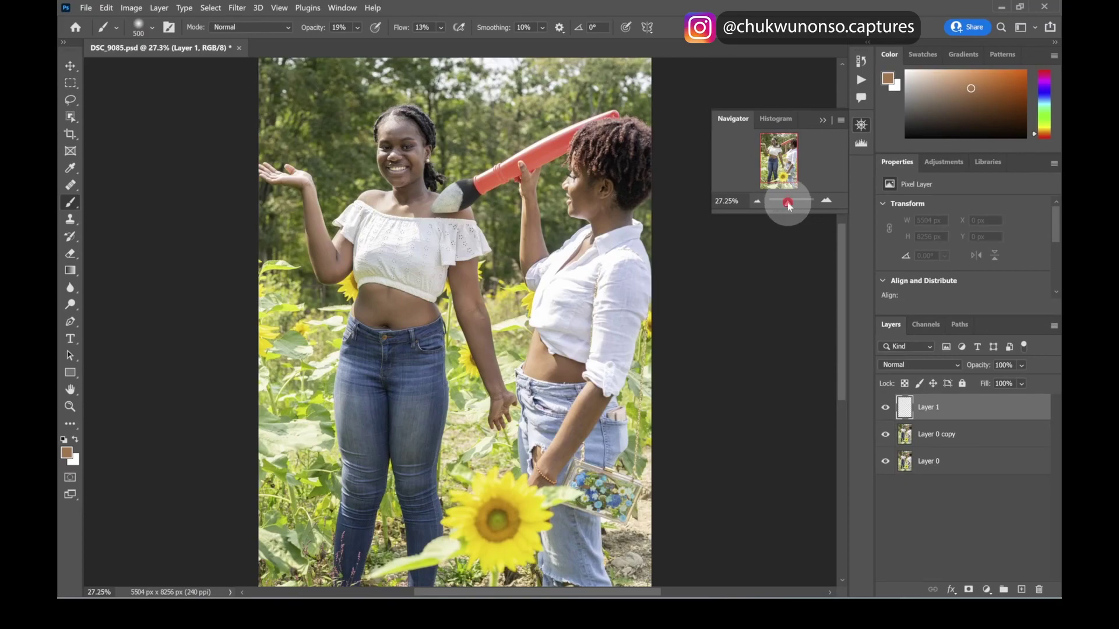
drag(788, 204, 789, 204)
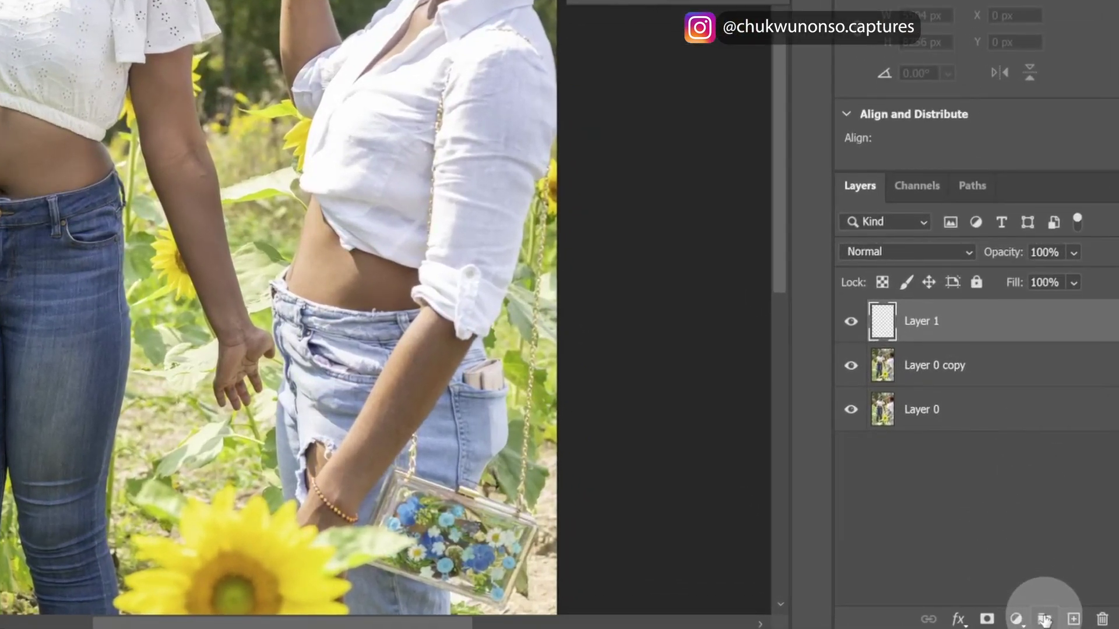
click(1044, 618)
click(971, 355)
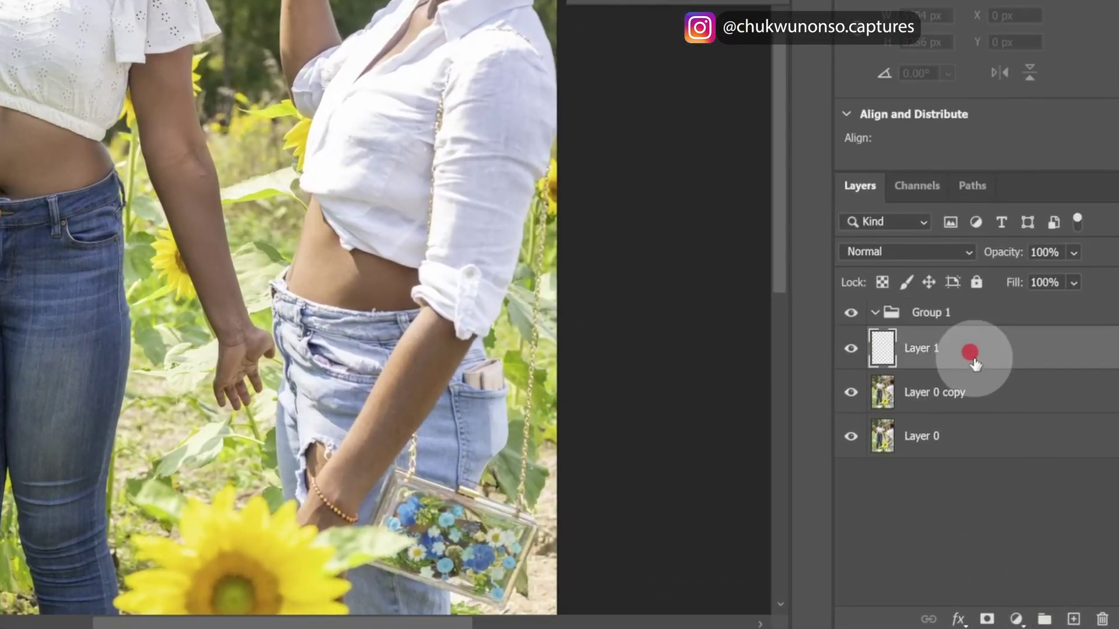
shift+click(987, 386)
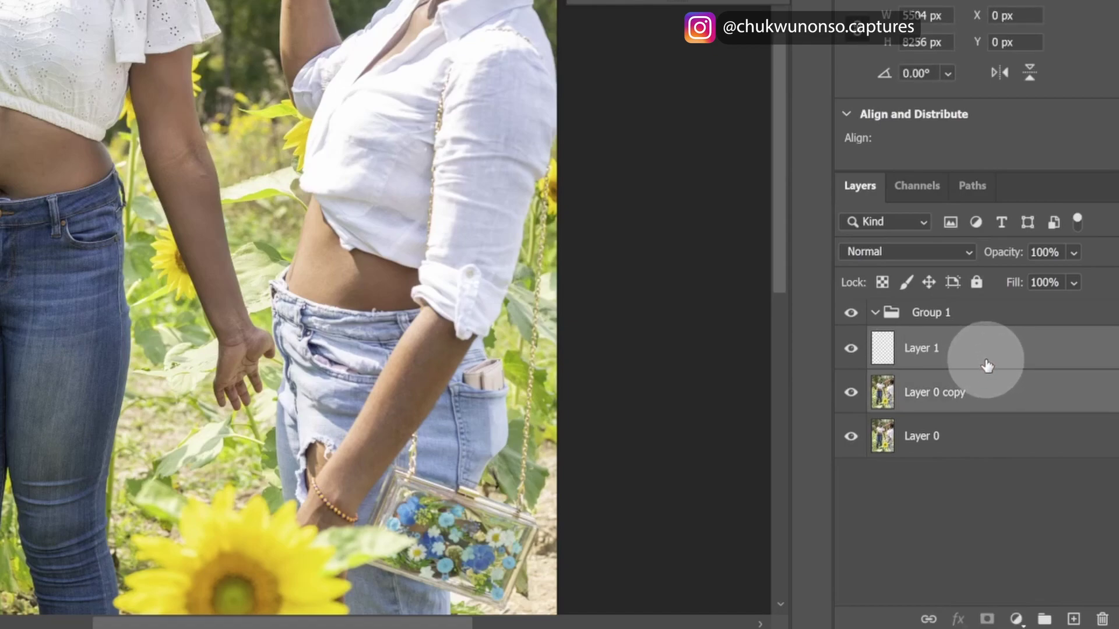
drag(986, 371, 984, 321)
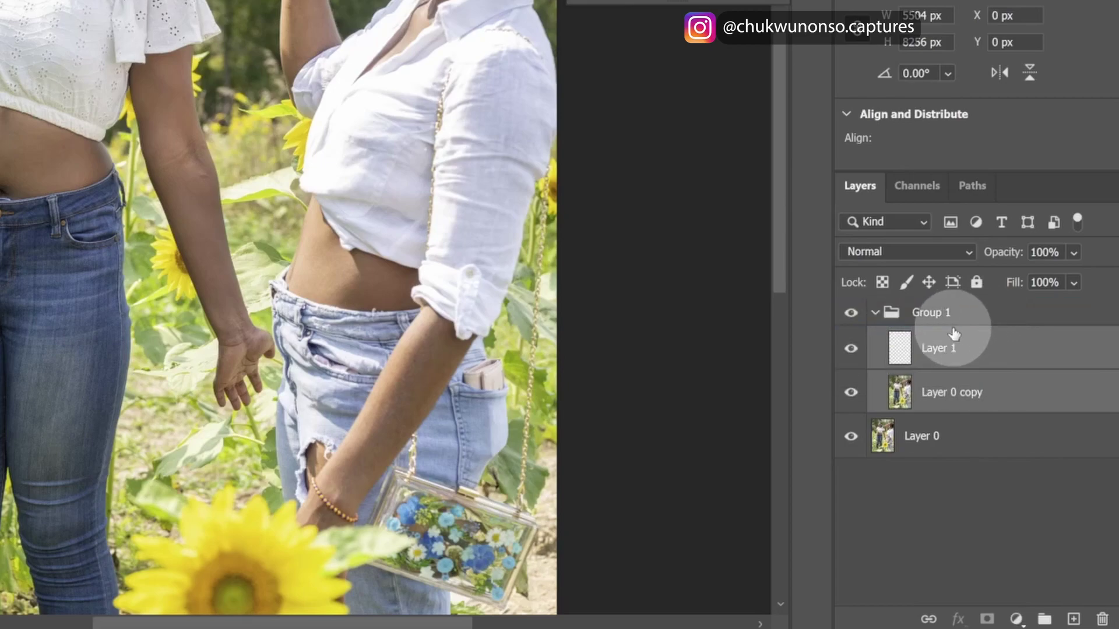
Collapse and expand Group 1 to check its contents, leaving it open with the blank Layer 1 selected
click(874, 313)
click(874, 313)
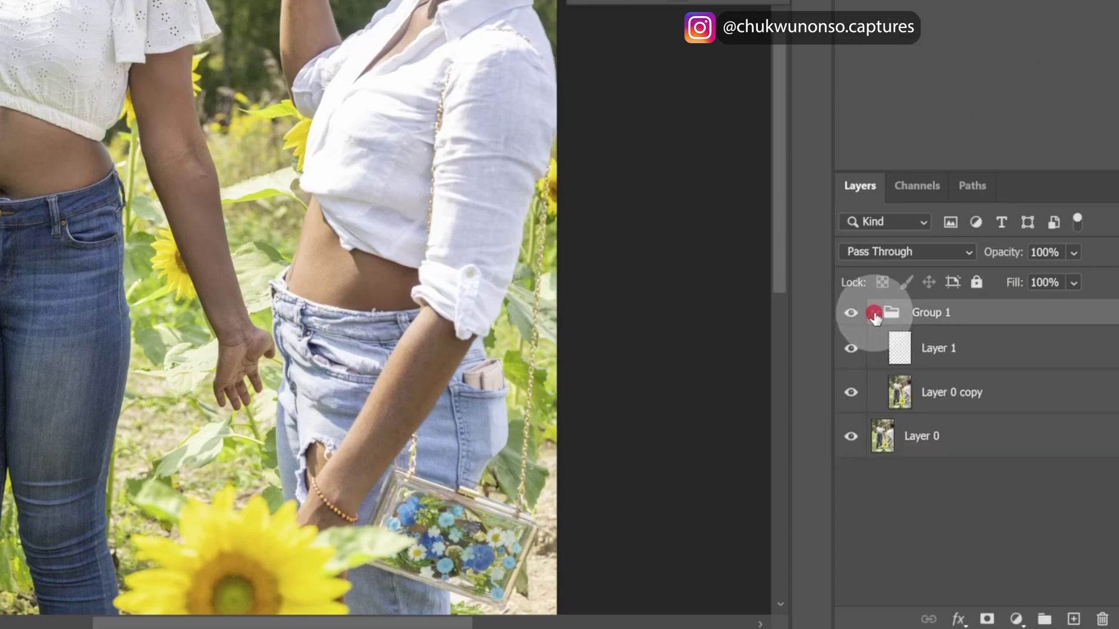
click(932, 347)
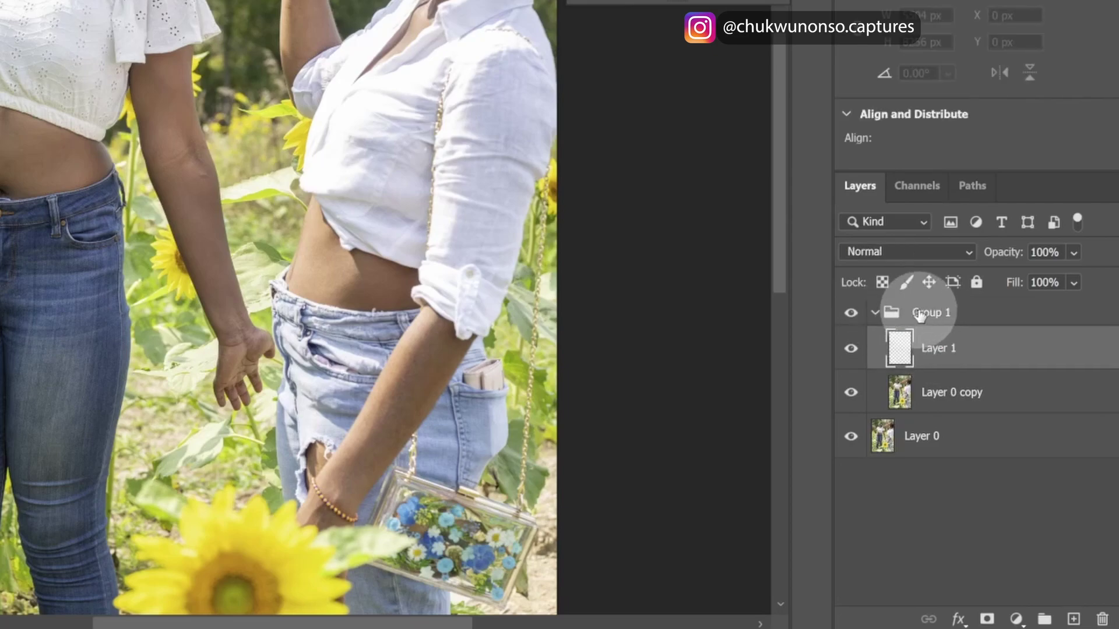
click(875, 313)
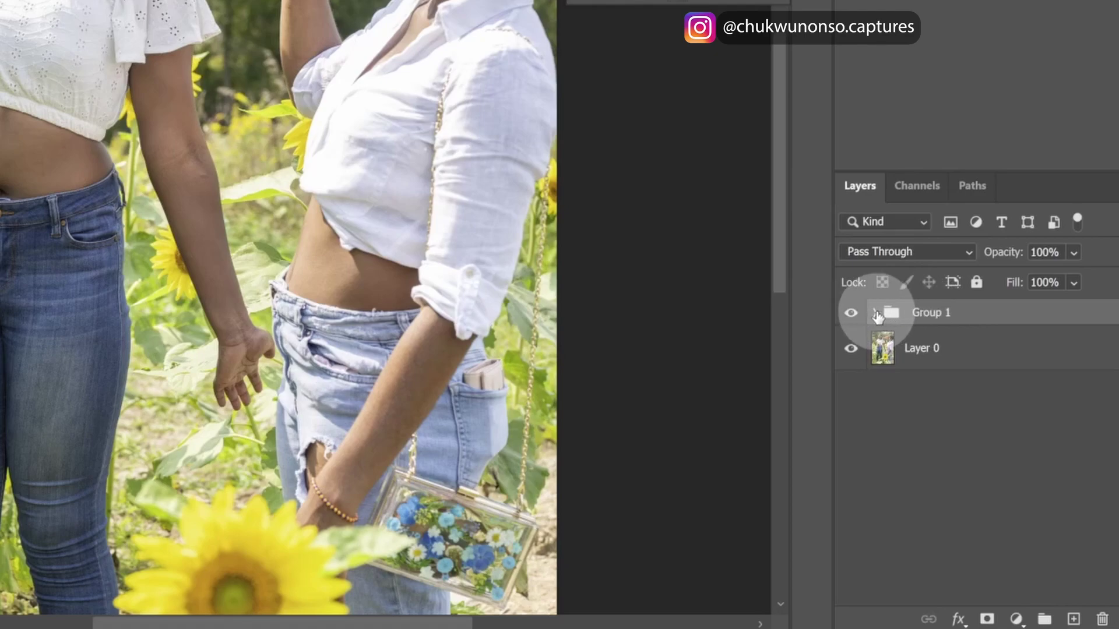
click(876, 313)
click(919, 348)
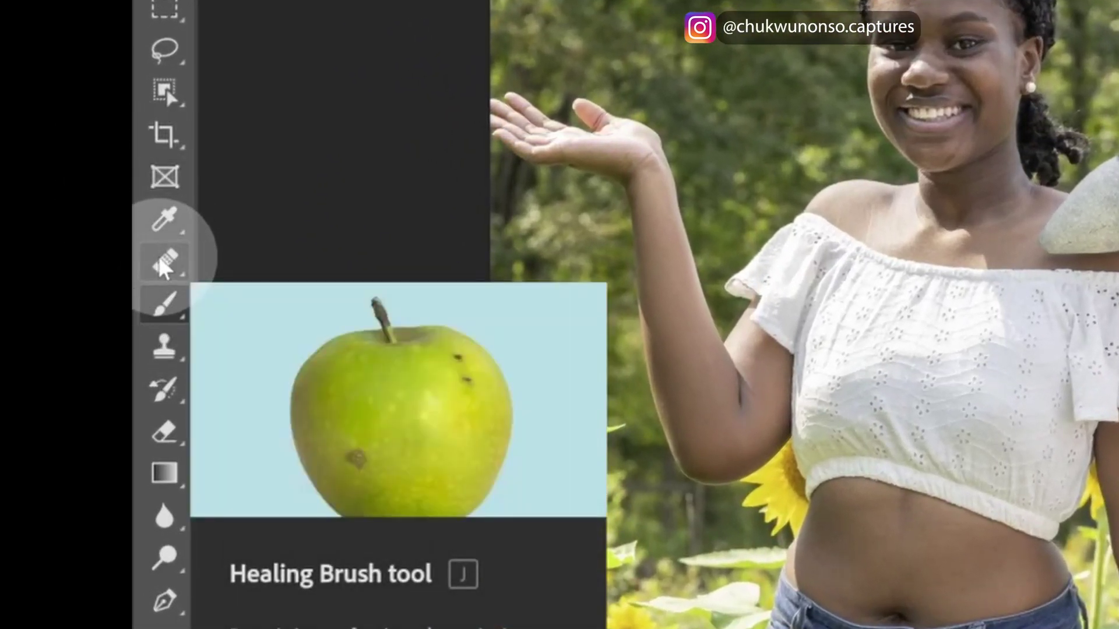
Activate the Healing Brush tool for retouching on the blank layer
click(170, 265)
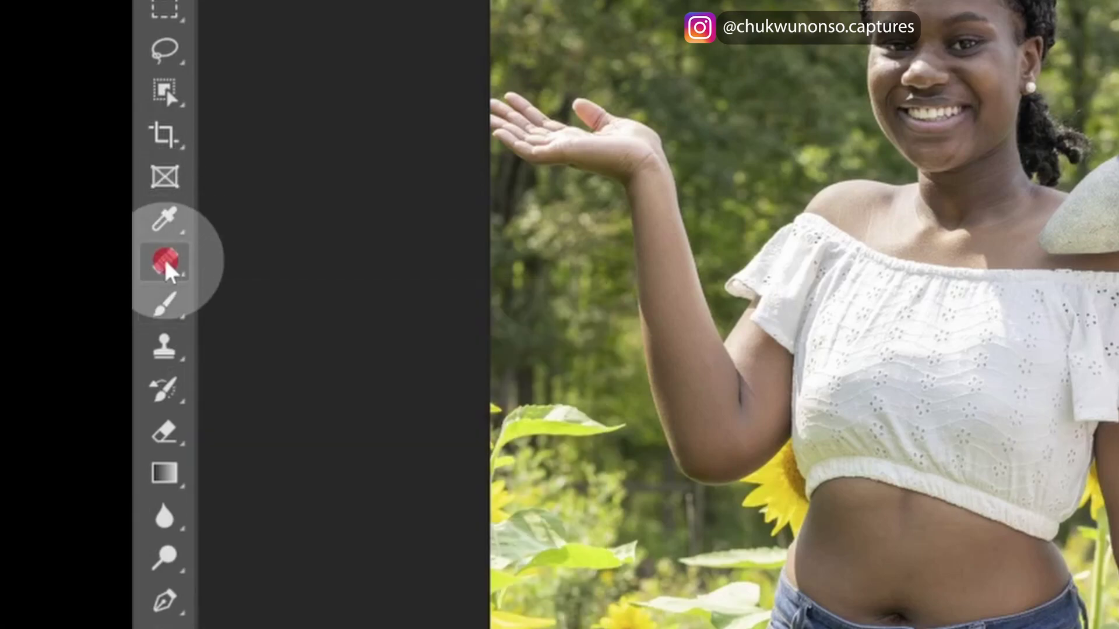
drag(168, 263, 301, 289)
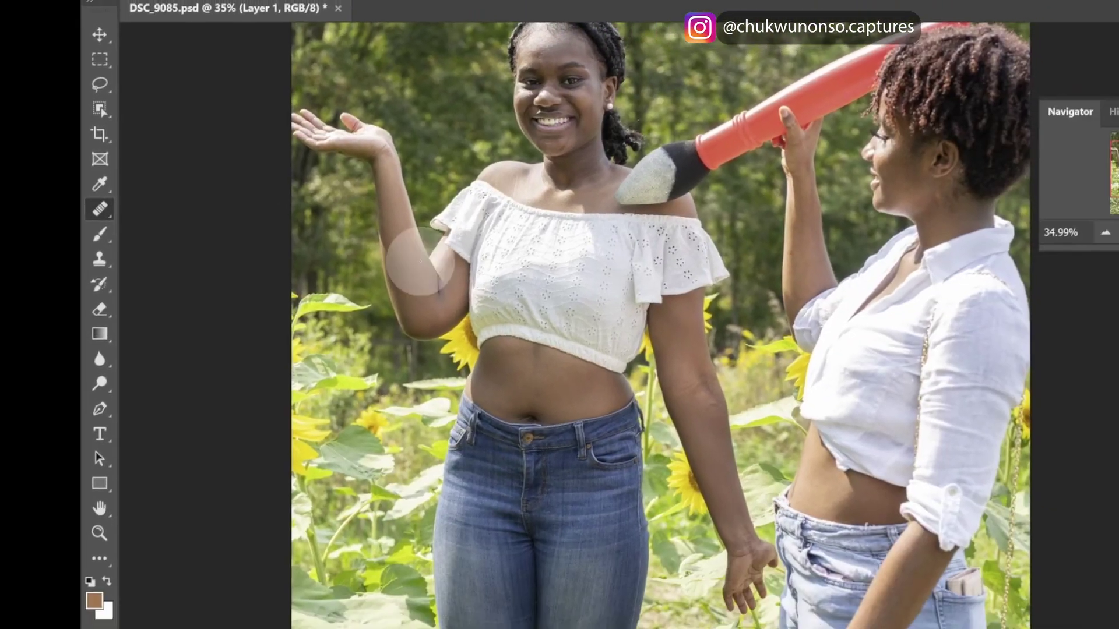
scroll(282, 189, up, 3)
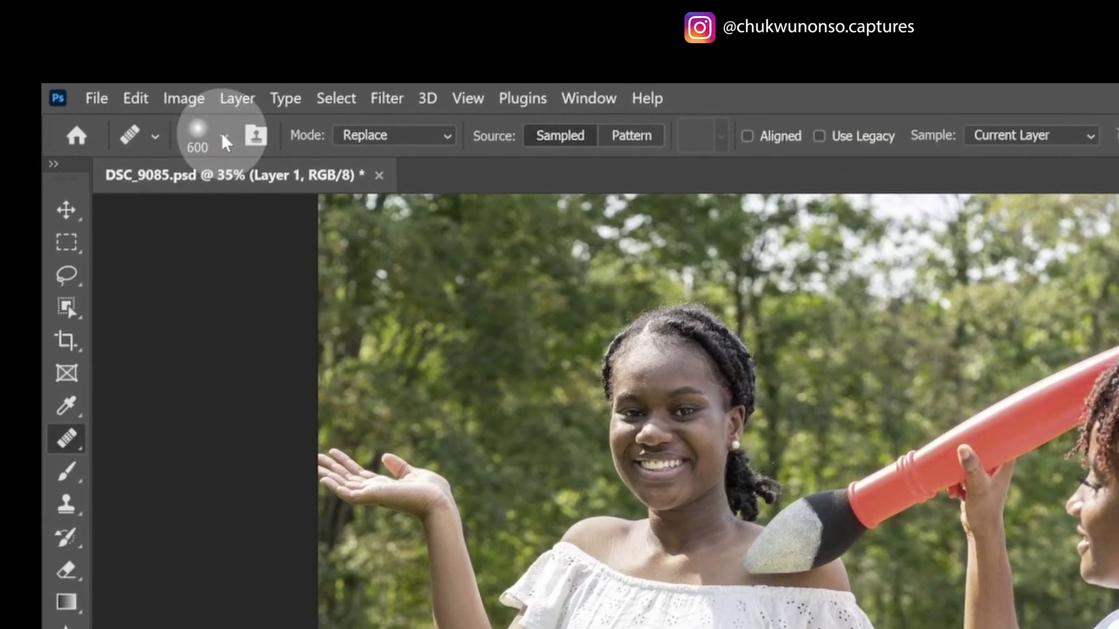
Set the Healing Brush hardness to 44% and its mode to Replace
click(222, 140)
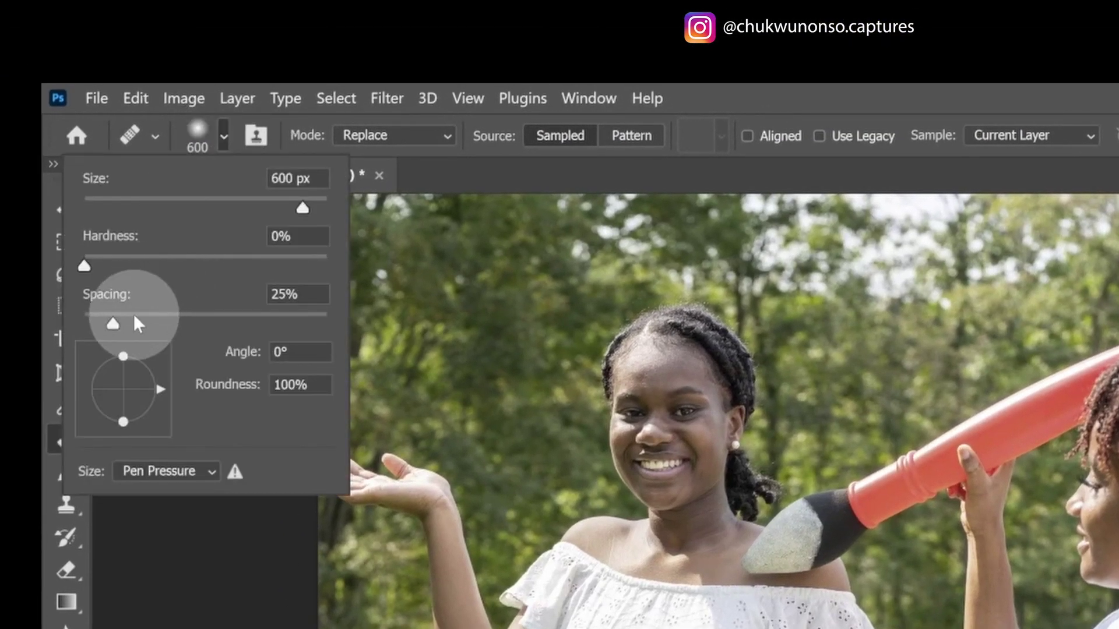
click(816, 95)
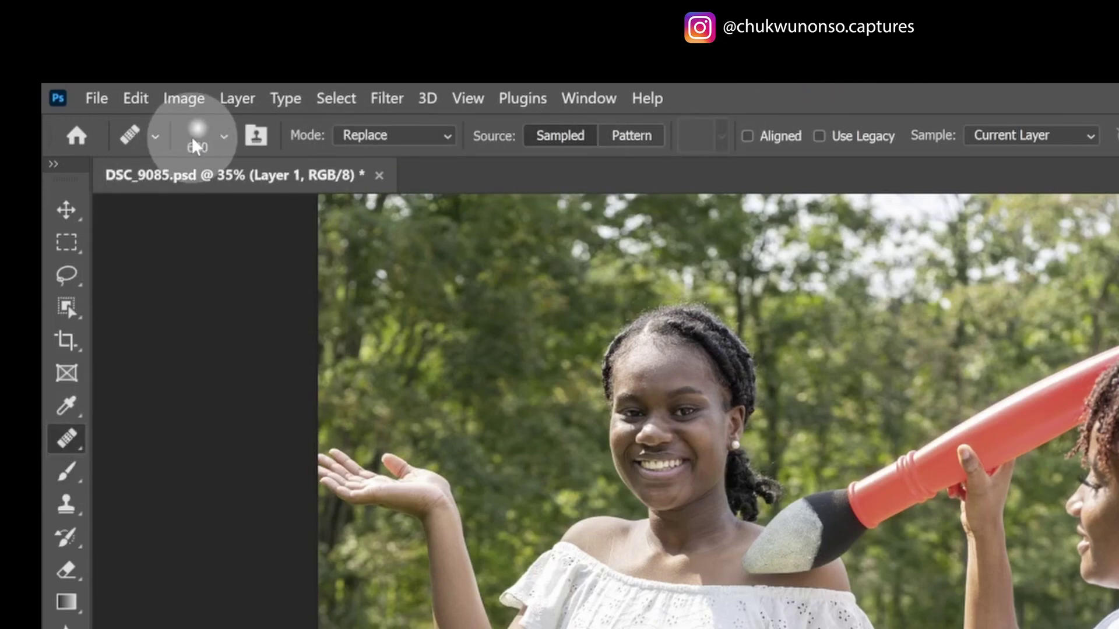
click(217, 138)
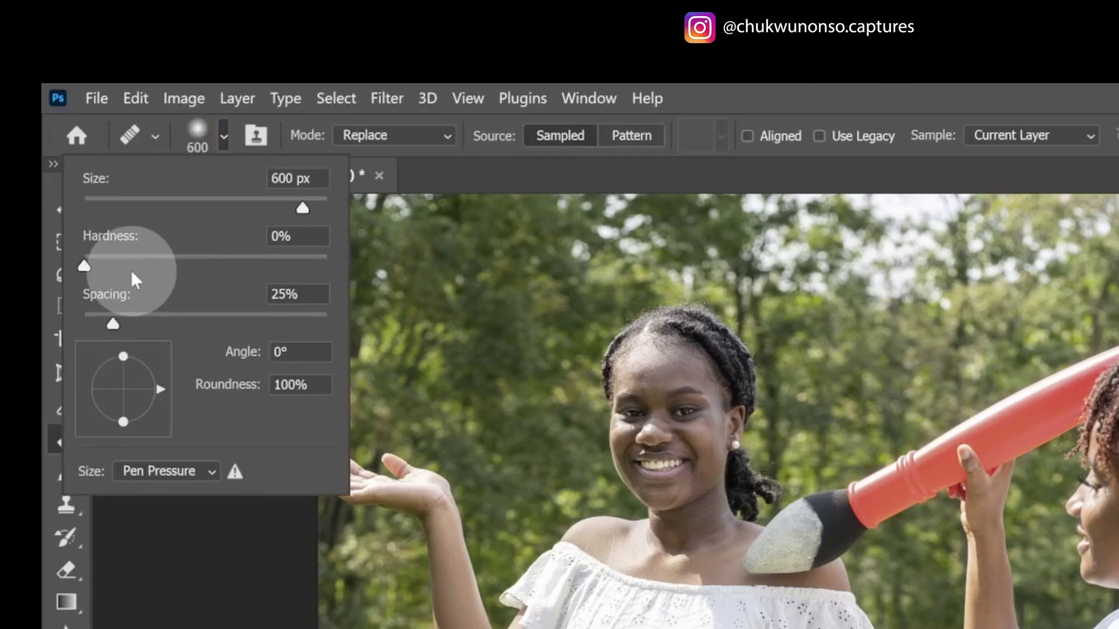
drag(86, 263, 188, 267)
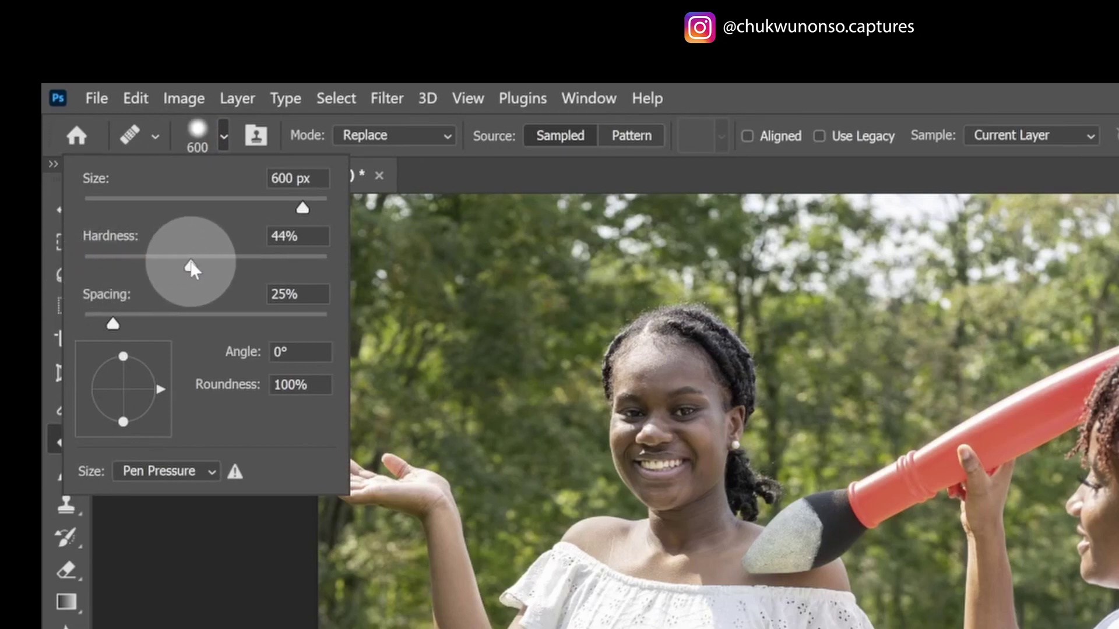
click(736, 100)
click(447, 136)
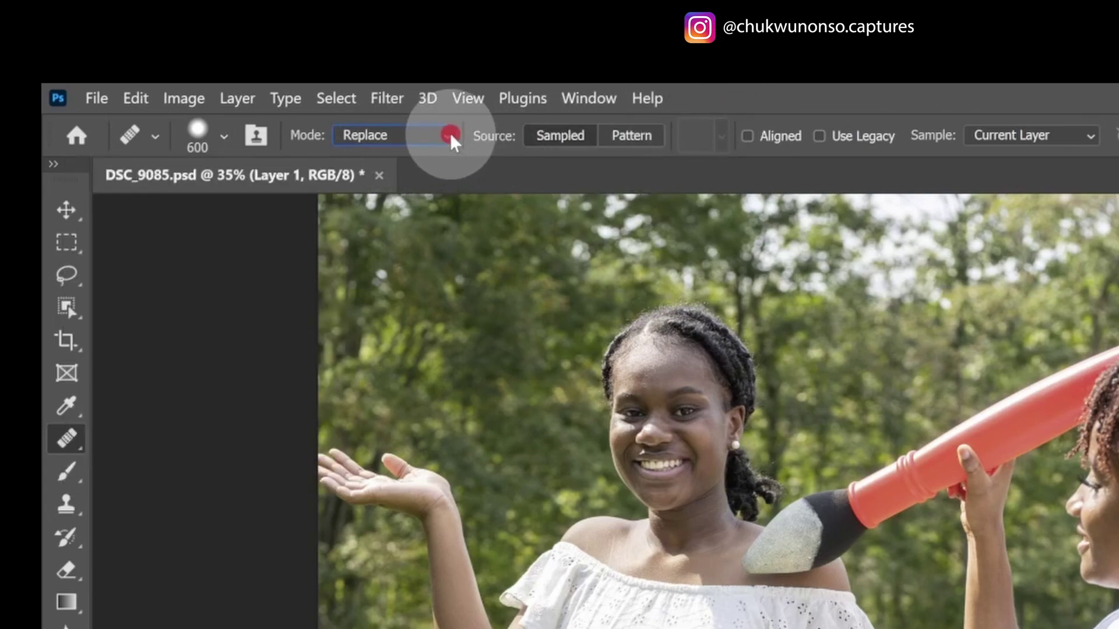
click(410, 176)
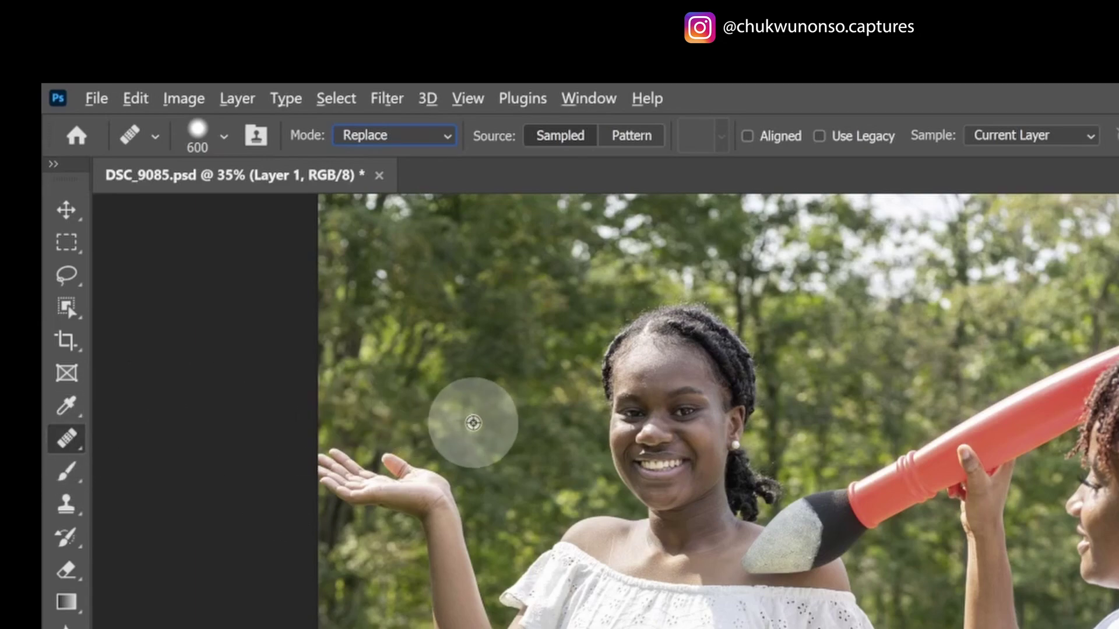
Sample the green foliage beside the raised hand and try to heal over the hand with it
alt+click(476, 424)
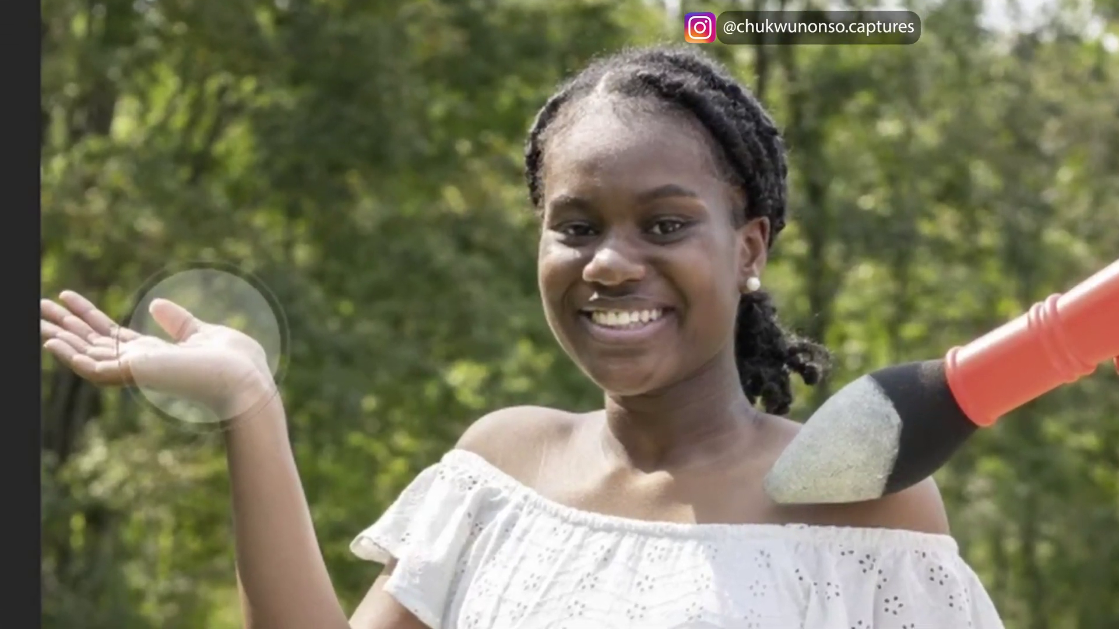
click(205, 346)
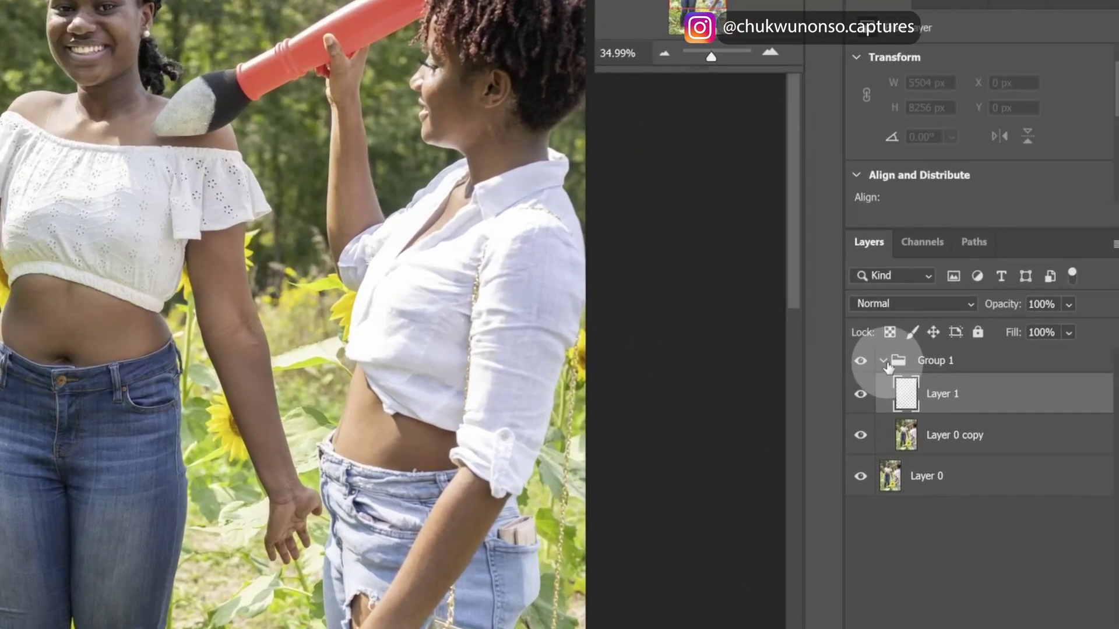
Merge all visible layers into a single layer and undo the merge
click(922, 362)
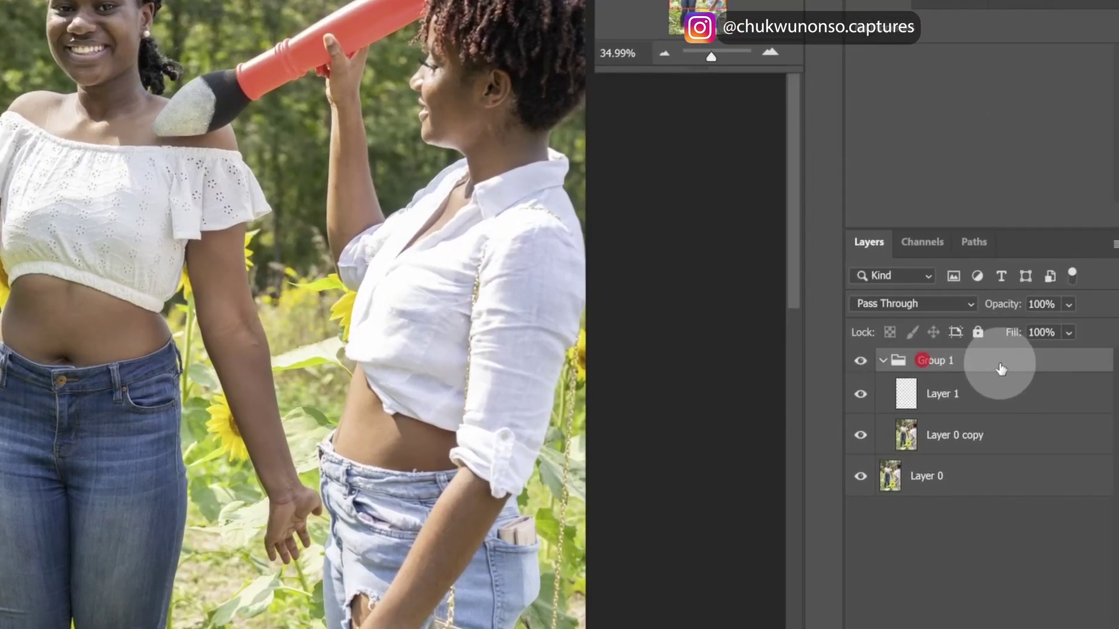
key(ctrl+shift+e)
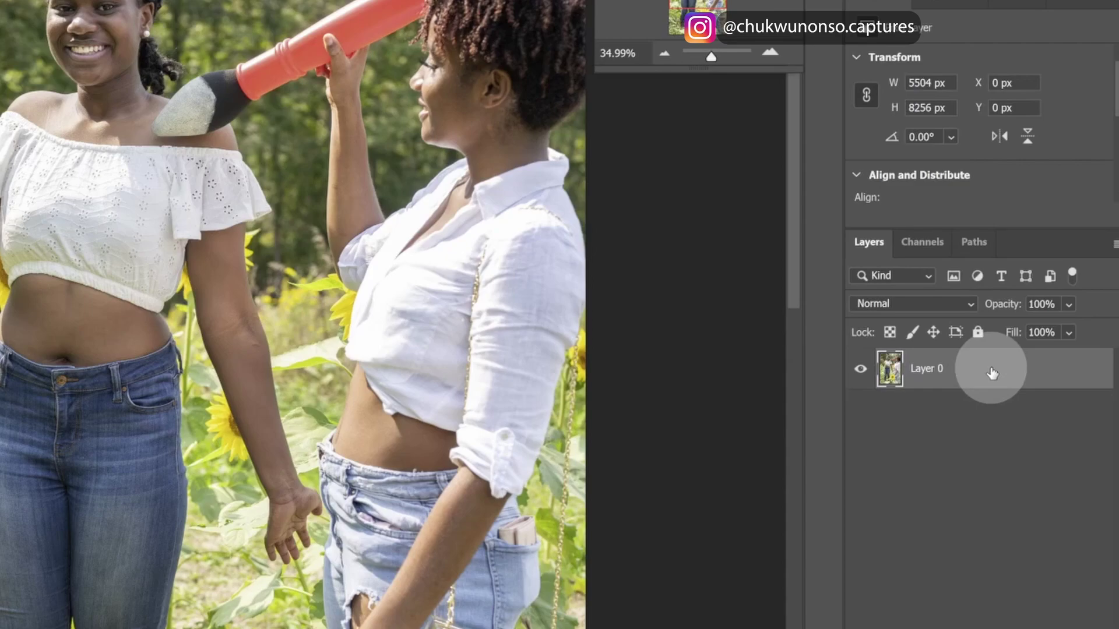
key(ctrl+z)
Delete only Group 1, keeping the layers it contains
right_click(987, 364)
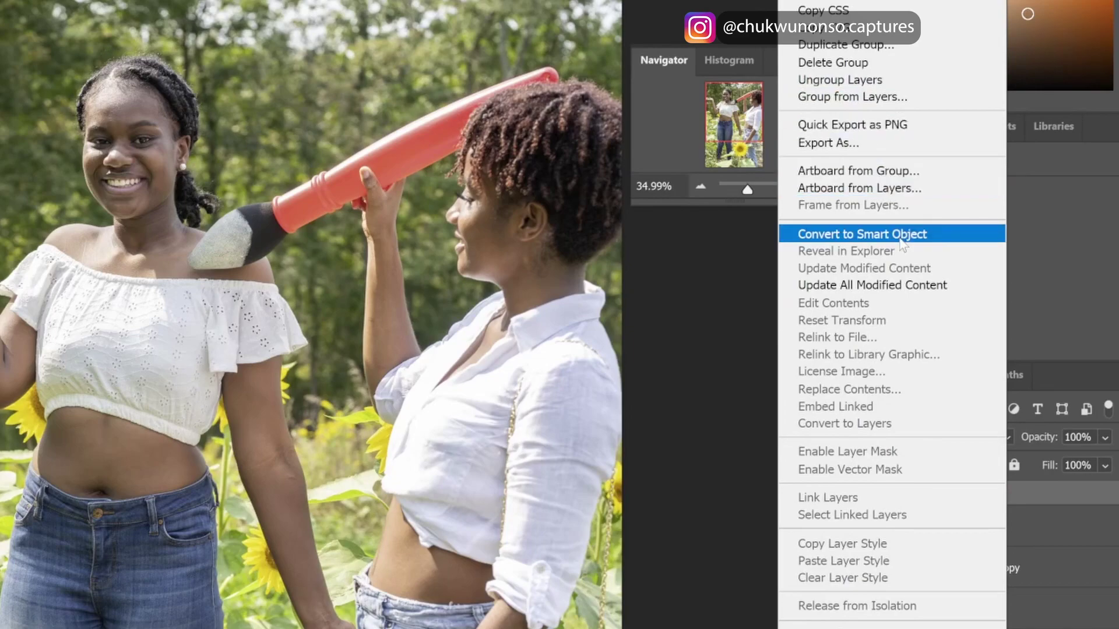
click(874, 62)
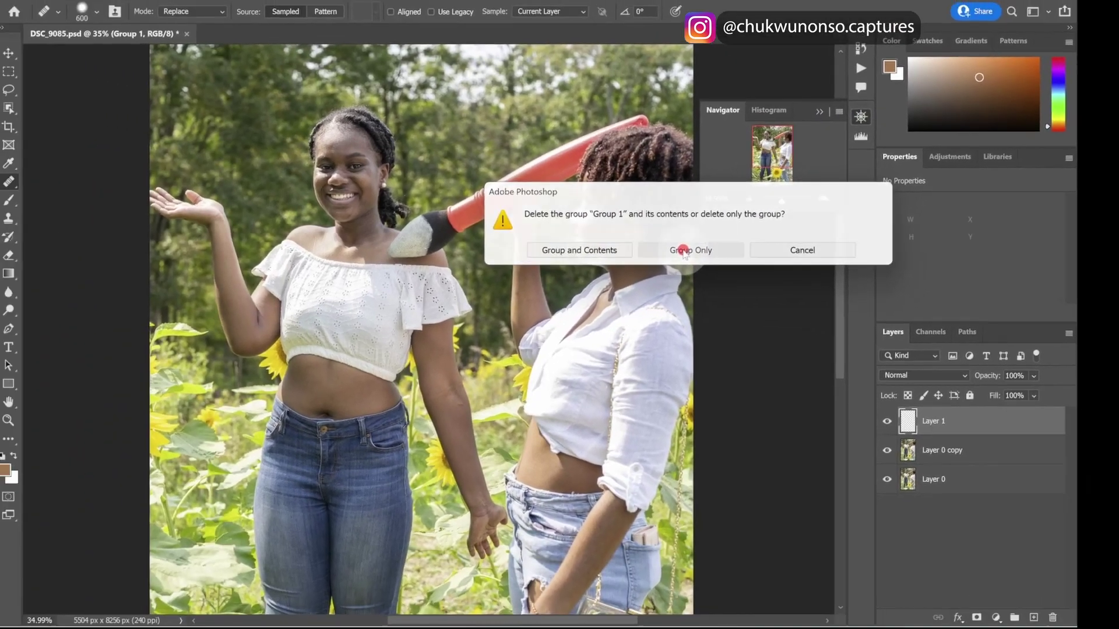
click(610, 265)
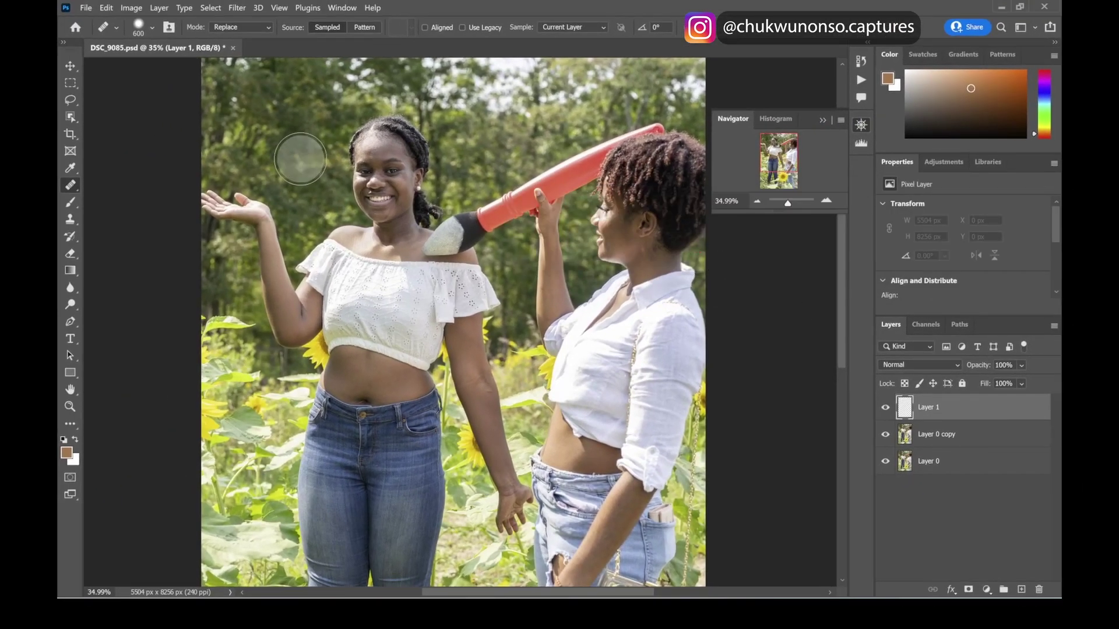
Choose the Healing Brush tool and set its sample source to Current & Below
right_click(71, 185)
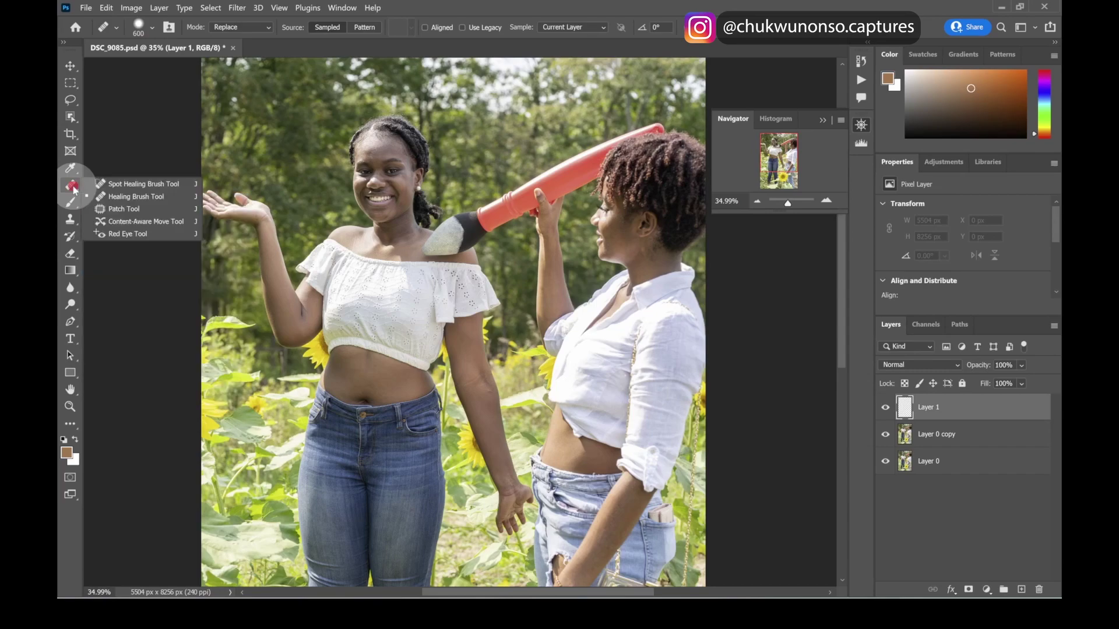
click(131, 197)
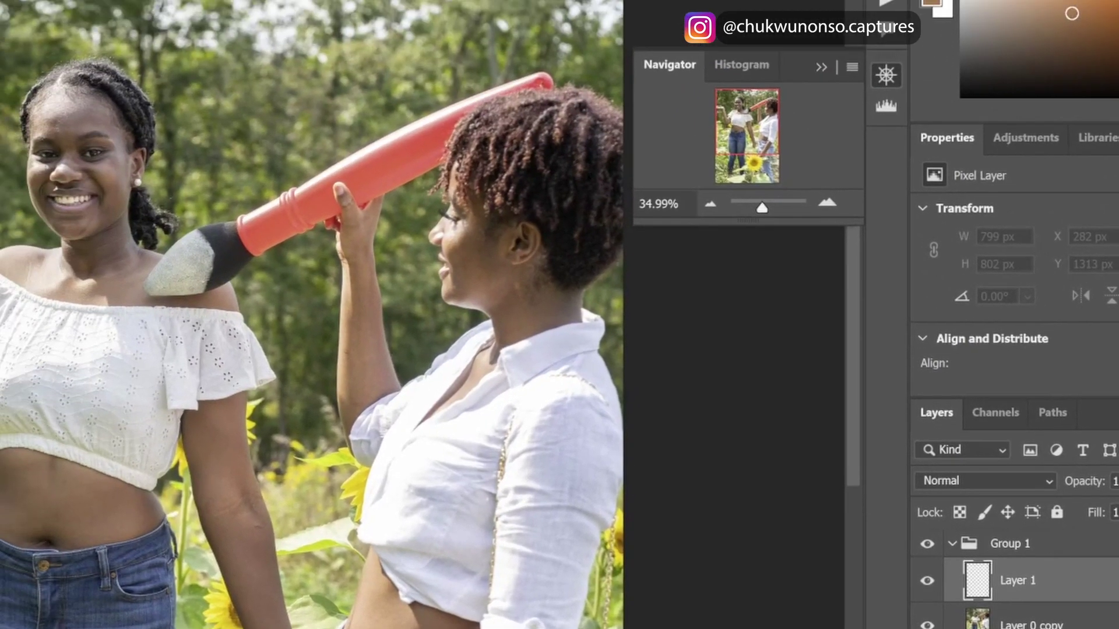
click(621, 76)
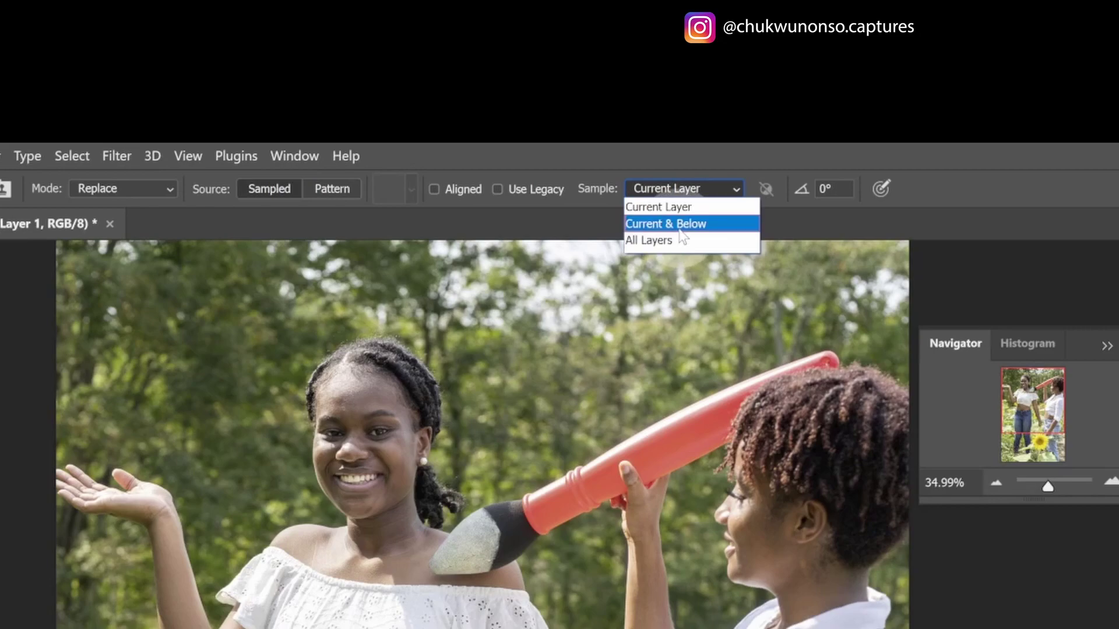
click(679, 224)
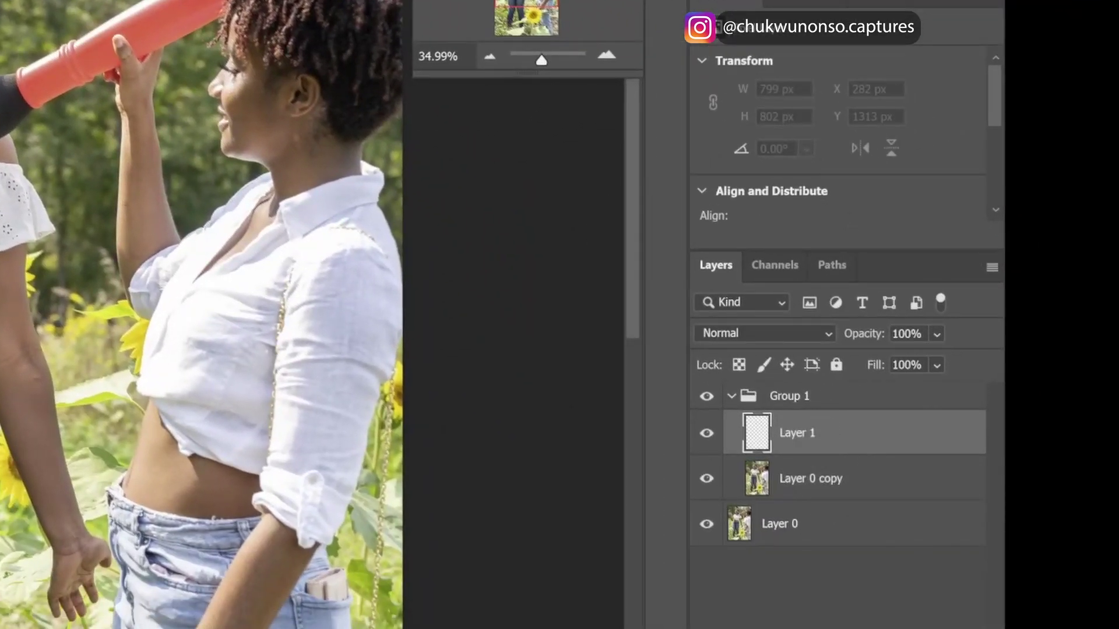
Try the Healing Brush with sampled dark foliage in the area between the two women, beside the white shirt
click(644, 17)
click(795, 172)
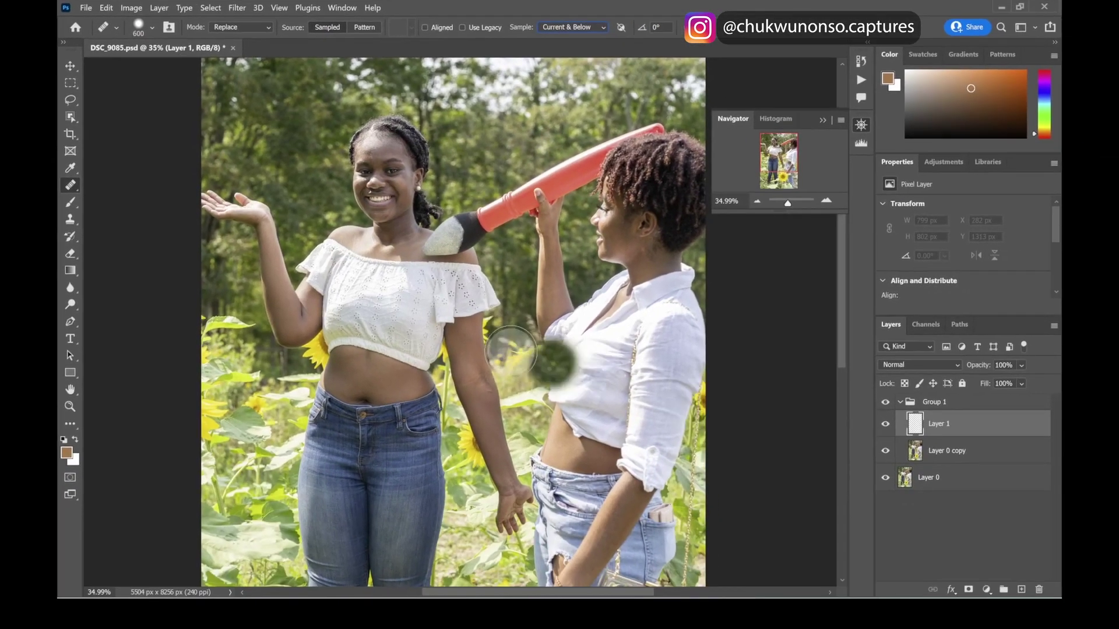
drag(511, 352, 507, 349)
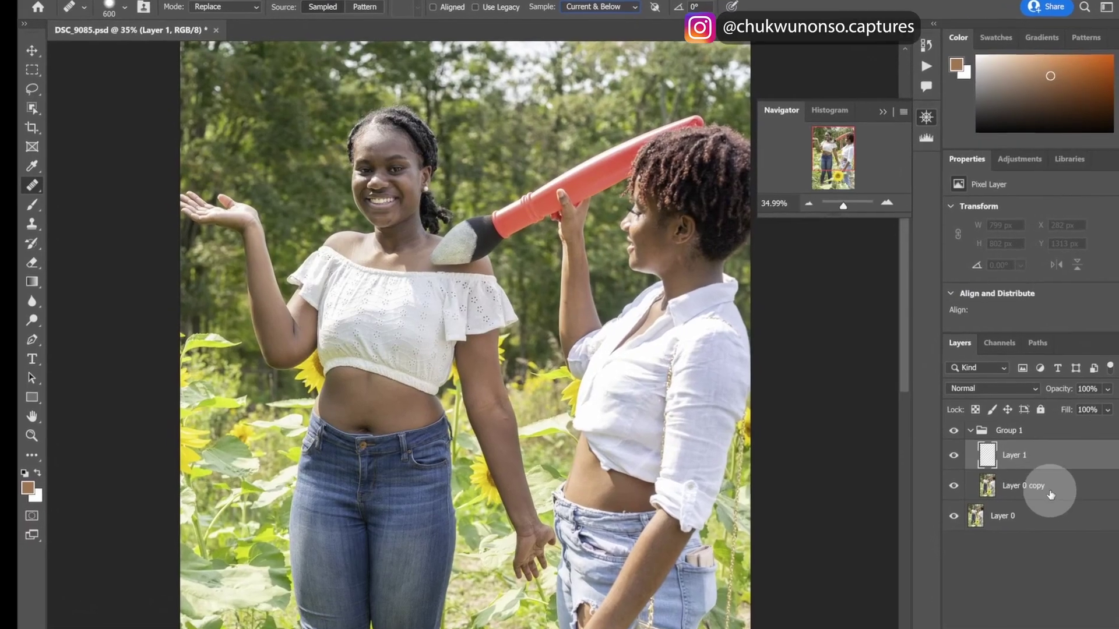
On Layer 1, paint foliage over the smiling woman's raised hand and wrist with the Healing Brush, resampling nearby trees
click(968, 454)
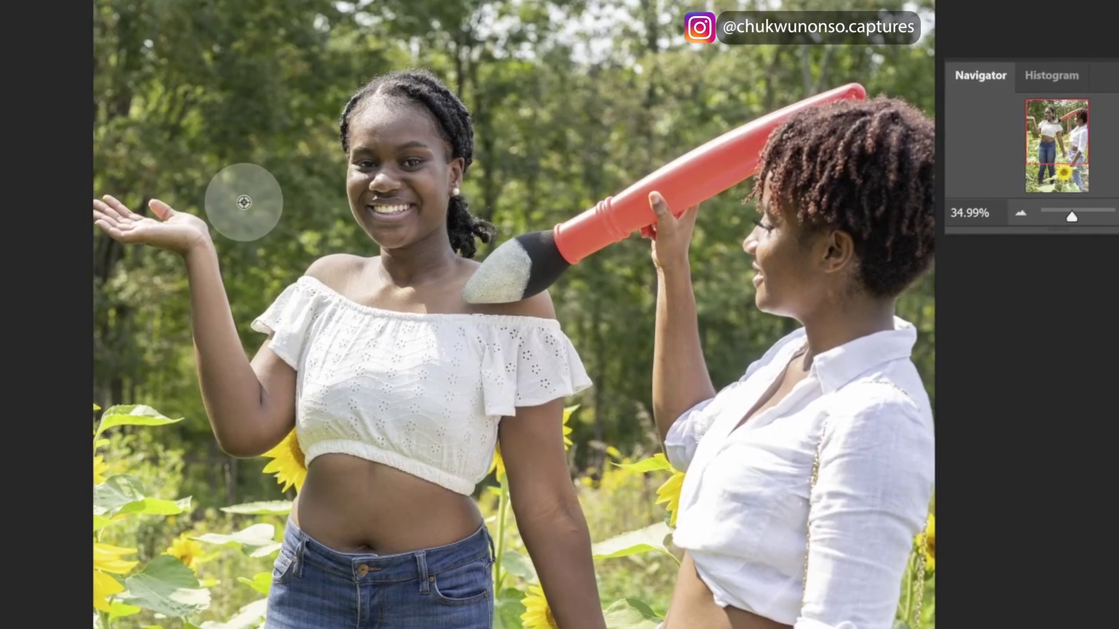
alt+click(243, 202)
mouse_move(201, 220)
mouse_down()
mouse_move(293, 310)
mouse_move(187, 250)
mouse_up()
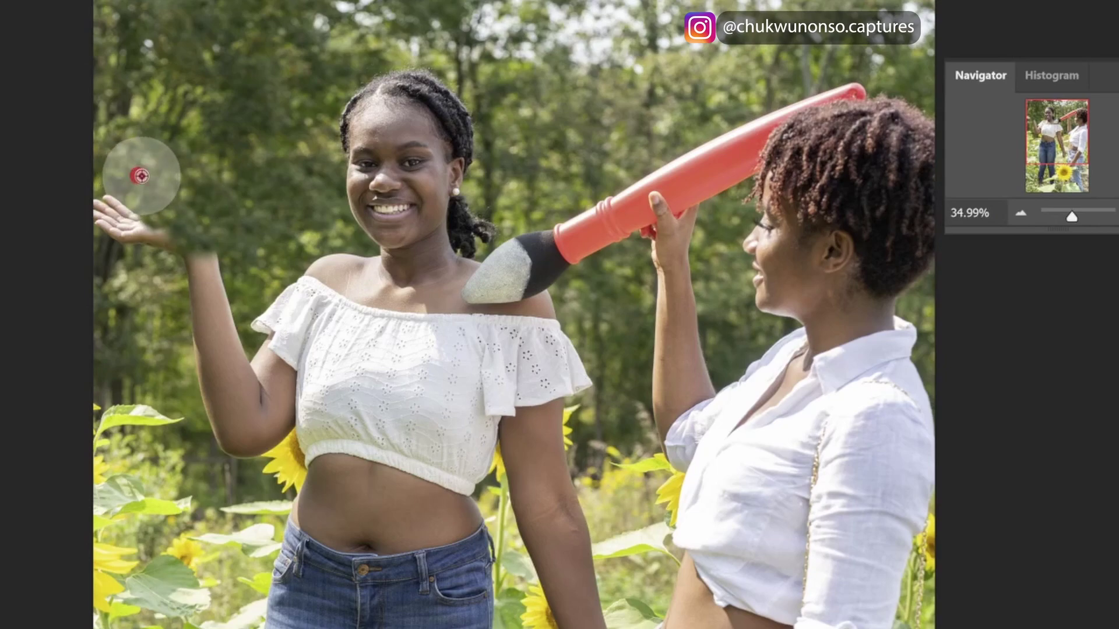
alt+click(138, 174)
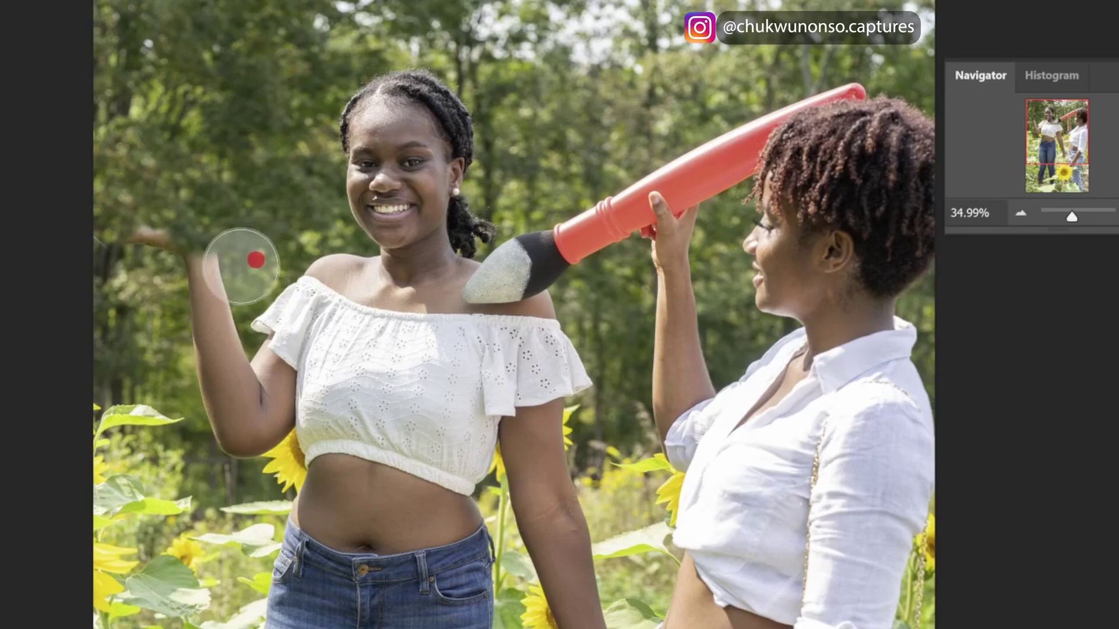
click(199, 265)
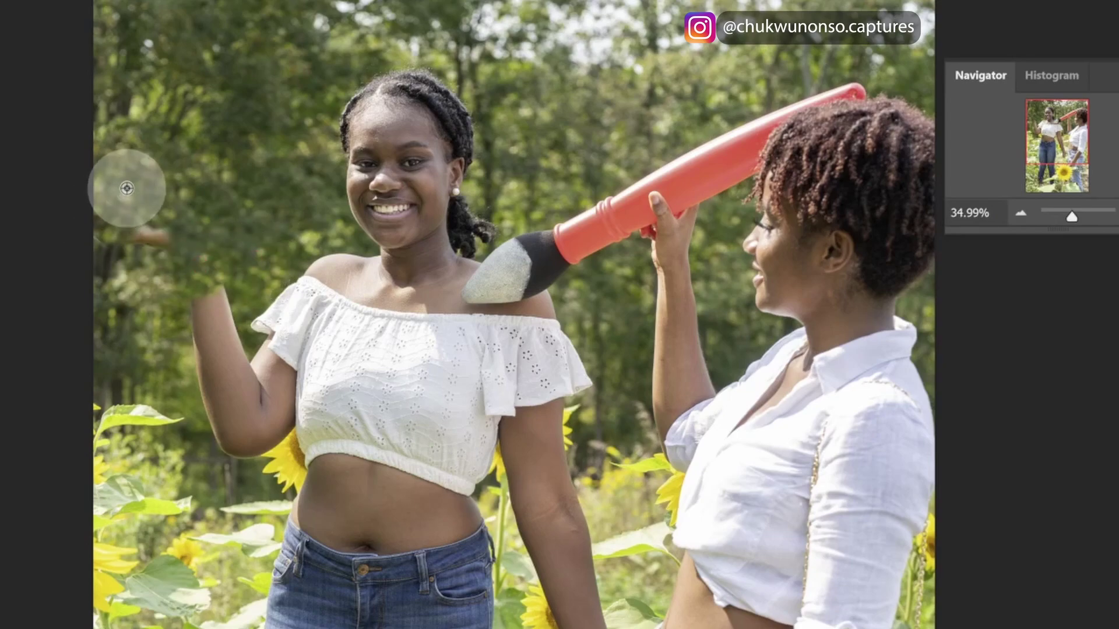
click(126, 188)
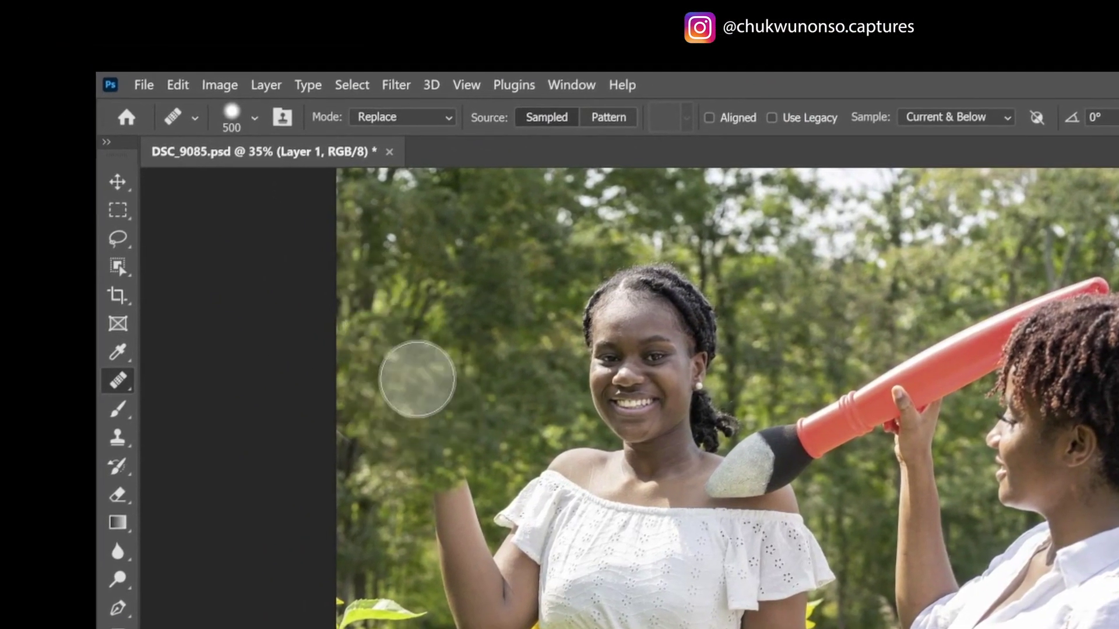
Set the Healing Brush hardness to 30%
click(249, 119)
drag(230, 231, 202, 233)
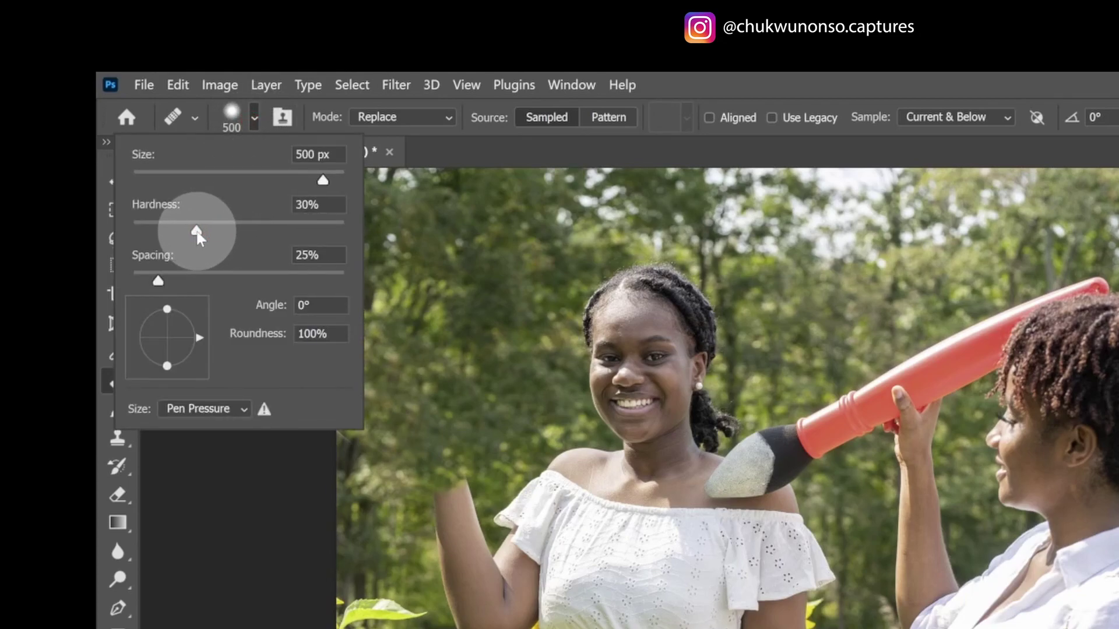
drag(199, 236, 198, 236)
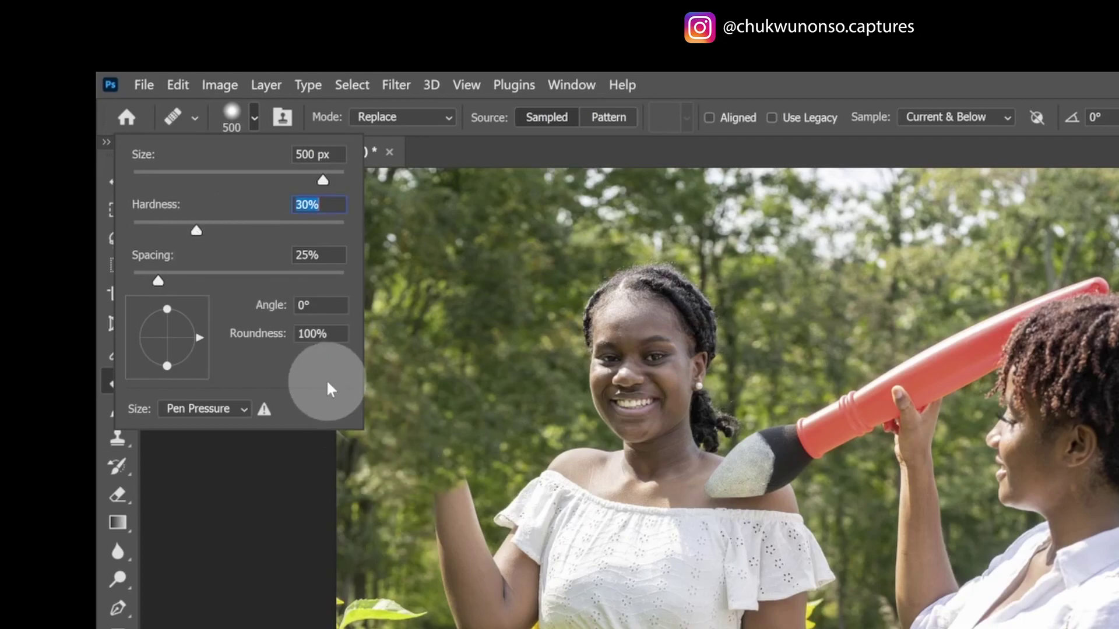
click(389, 512)
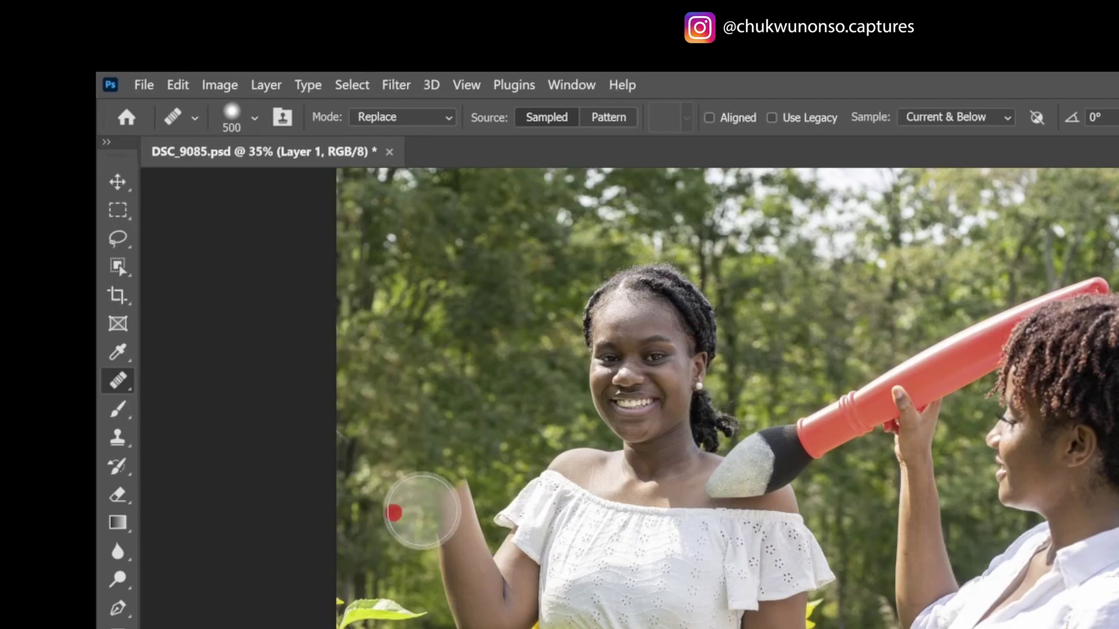
Paint sampled foliage over the smiling woman's remaining raised arm, shoulder and adjoining sleeve with the Healing Brush
alt+click(429, 507)
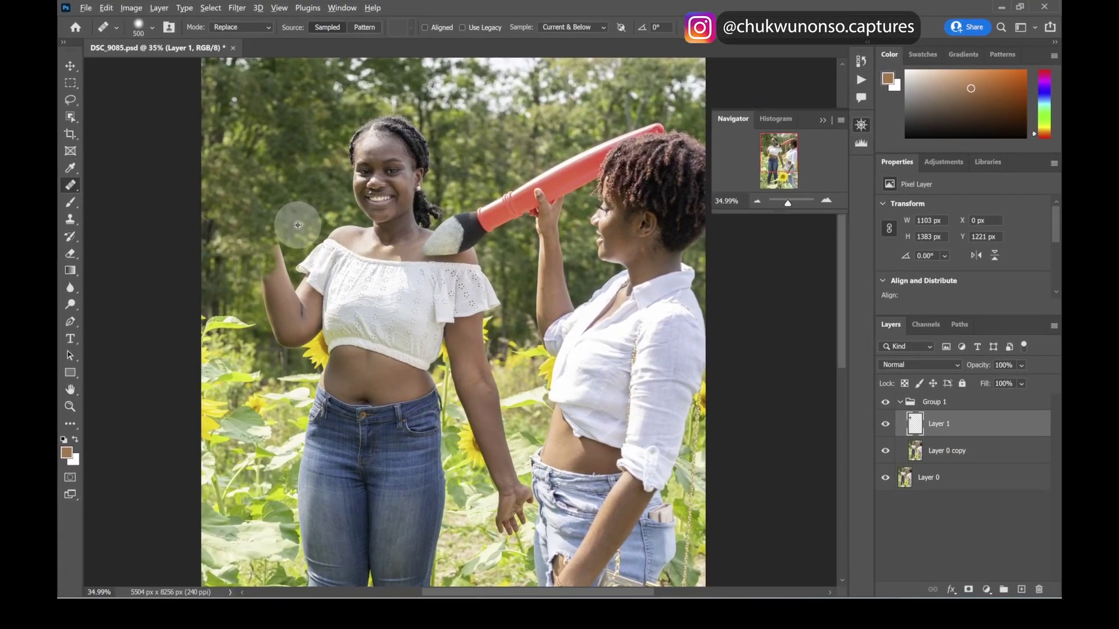
drag(284, 247, 292, 245)
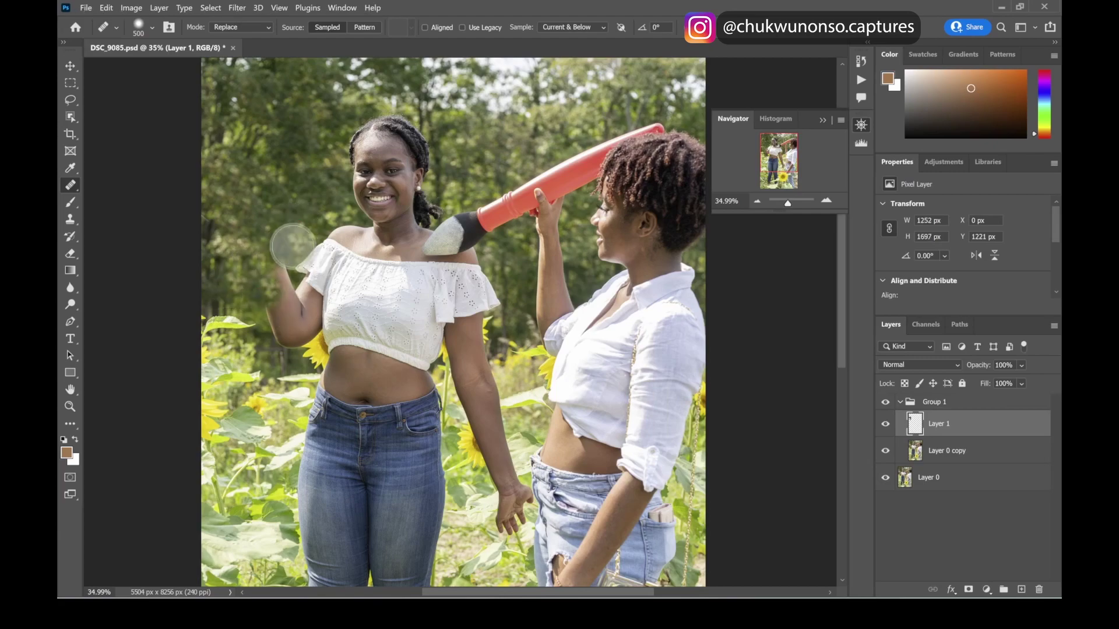
scroll(282, 309, down, 2)
drag(339, 164, 289, 194)
mouse_move(304, 276)
mouse_down()
mouse_move(267, 209)
mouse_move(265, 285)
mouse_up()
drag(350, 158, 330, 145)
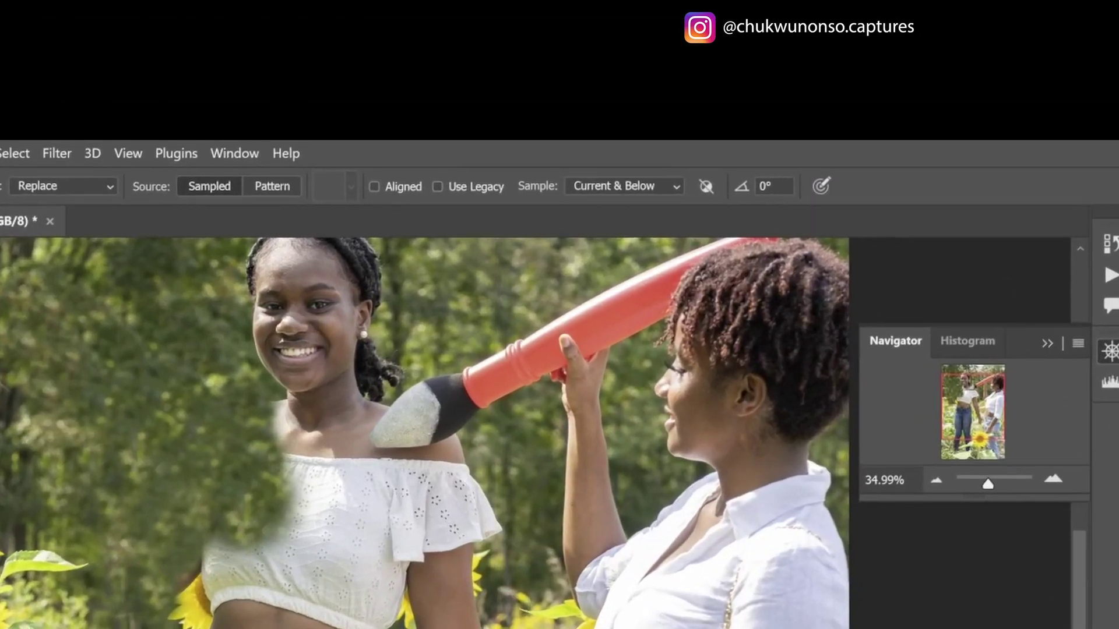
Paint sampled leaves over the smiling woman's outer leg and the edge of her waist with the Healing Brush on Layer 1
scroll(149, 491, down, 3)
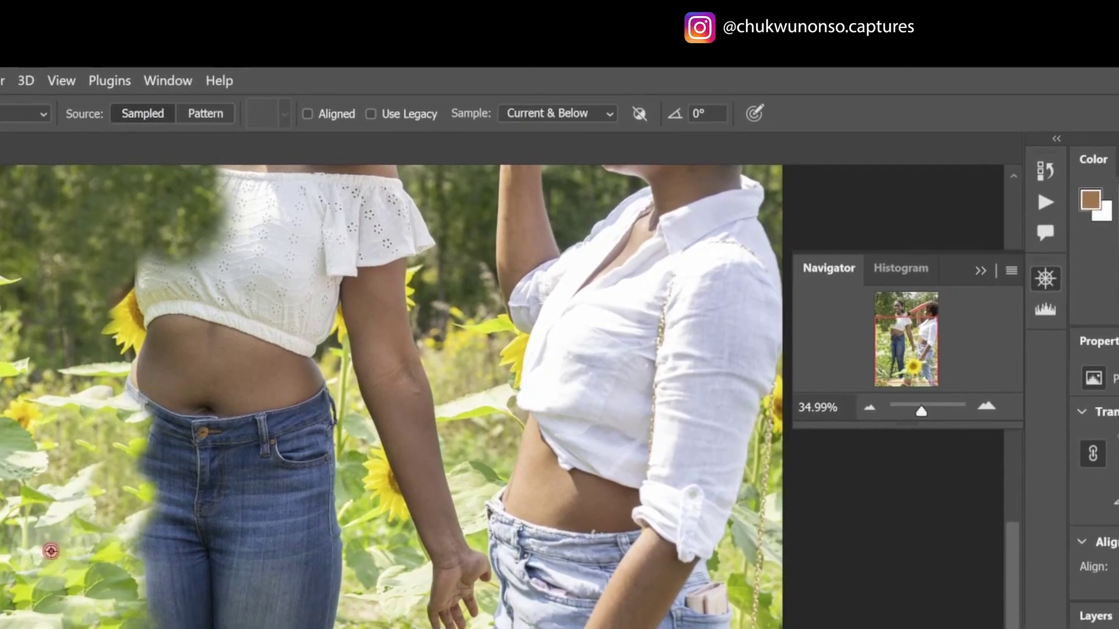
scroll(408, 408, up, 3)
click(988, 487)
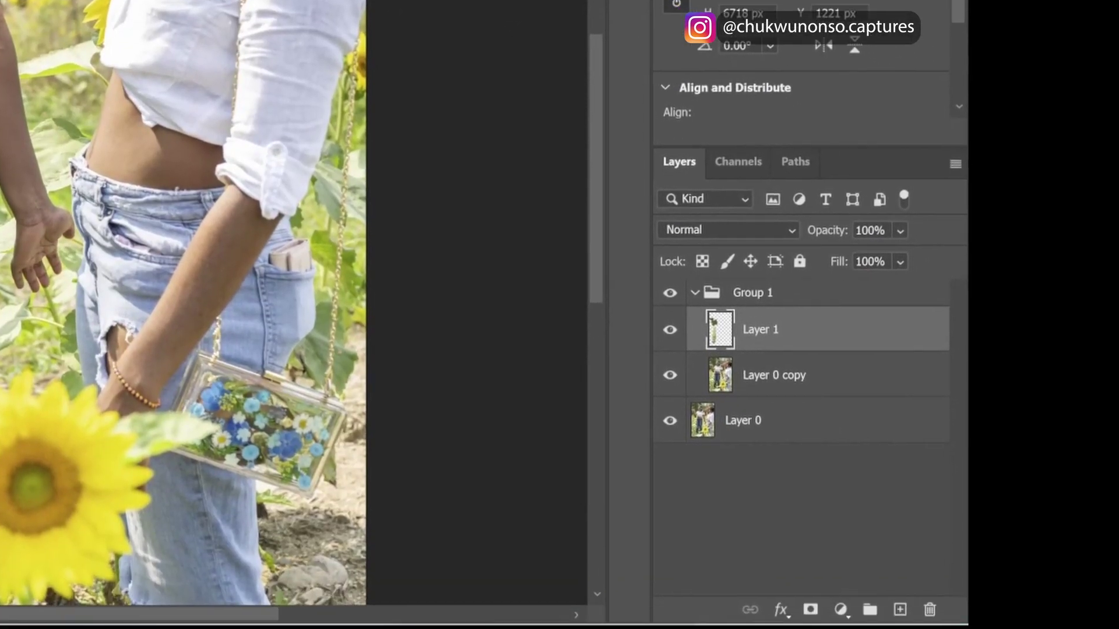
scroll(187, 37, up, 3)
scroll(201, 33, down, 2)
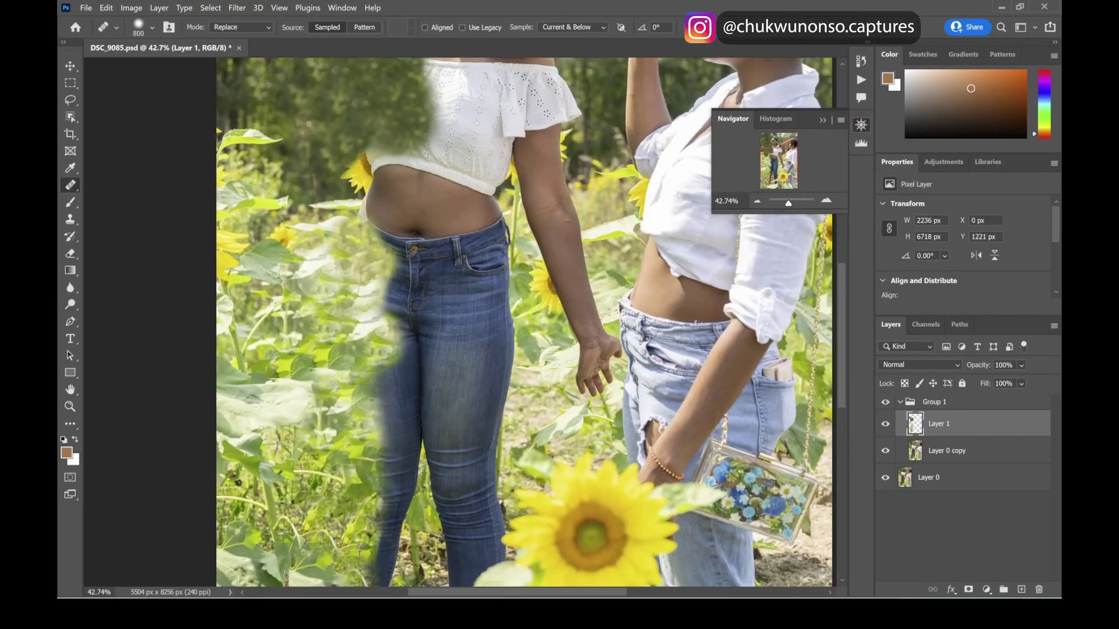
mouse_move(381, 274)
mouse_down()
mouse_move(373, 320)
mouse_move(372, 251)
mouse_move(350, 326)
mouse_move(291, 187)
mouse_up()
scroll(349, 327, down, 3)
mouse_move(373, 233)
mouse_down()
mouse_move(396, 326)
mouse_move(390, 419)
mouse_up()
scroll(379, 378, down, 1)
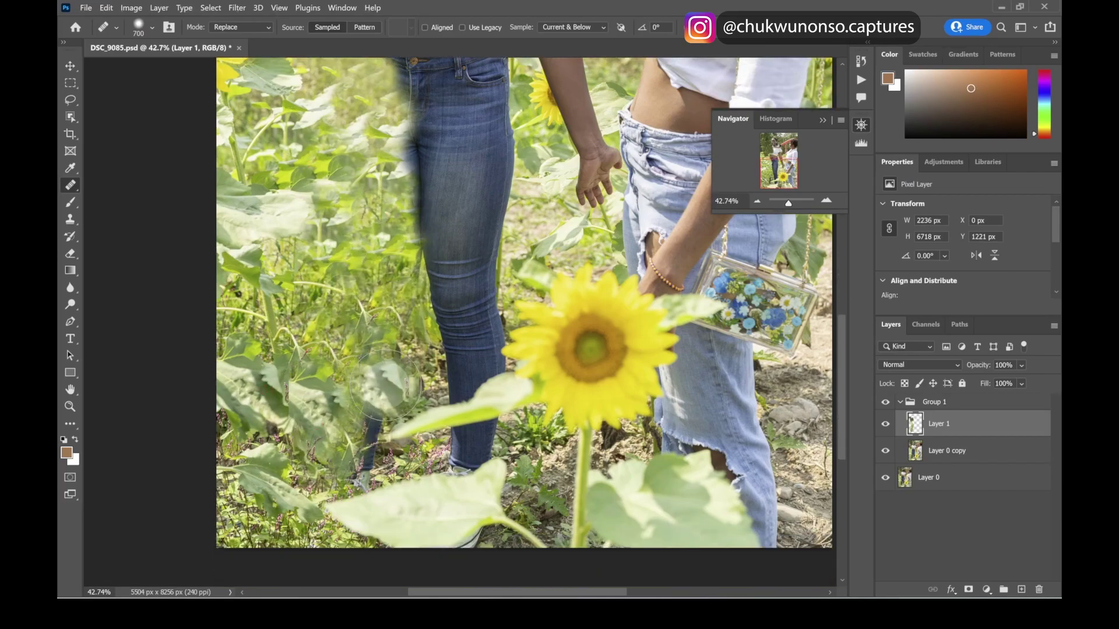
Bring the whole photo into view and set the Healing Brush size to 700 px
scroll(378, 379, up, 4)
scroll(314, 268, up, 1)
key(bracketleft)
key(bracketleft)
key(bracketleft)
key(bracketleft)
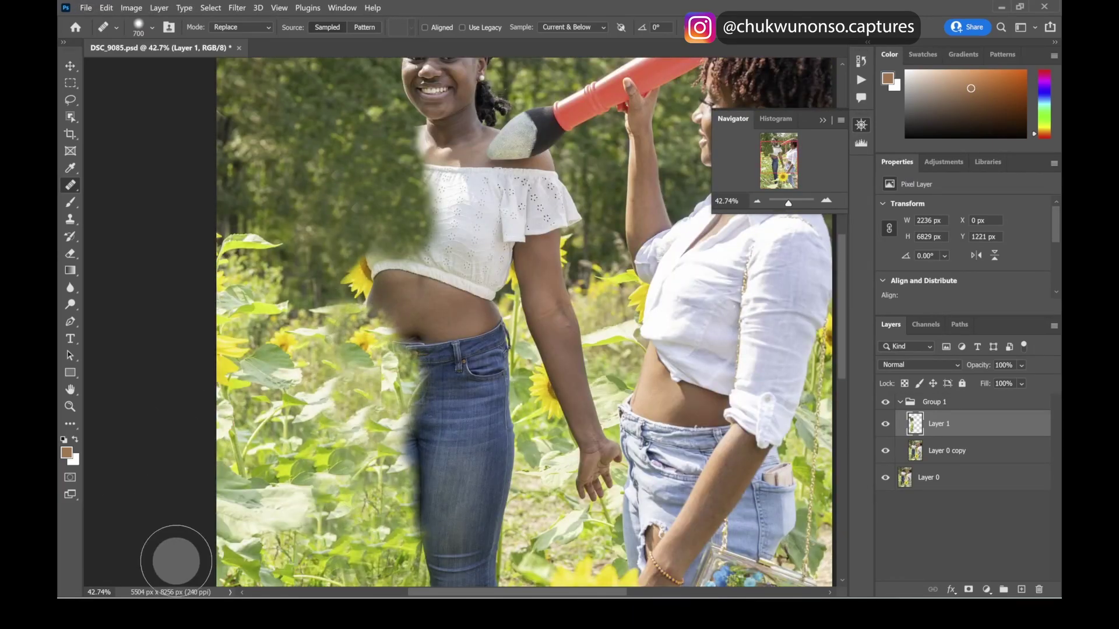
drag(788, 202, 786, 207)
key(bracketright)
key(bracketright)
key(bracketright)
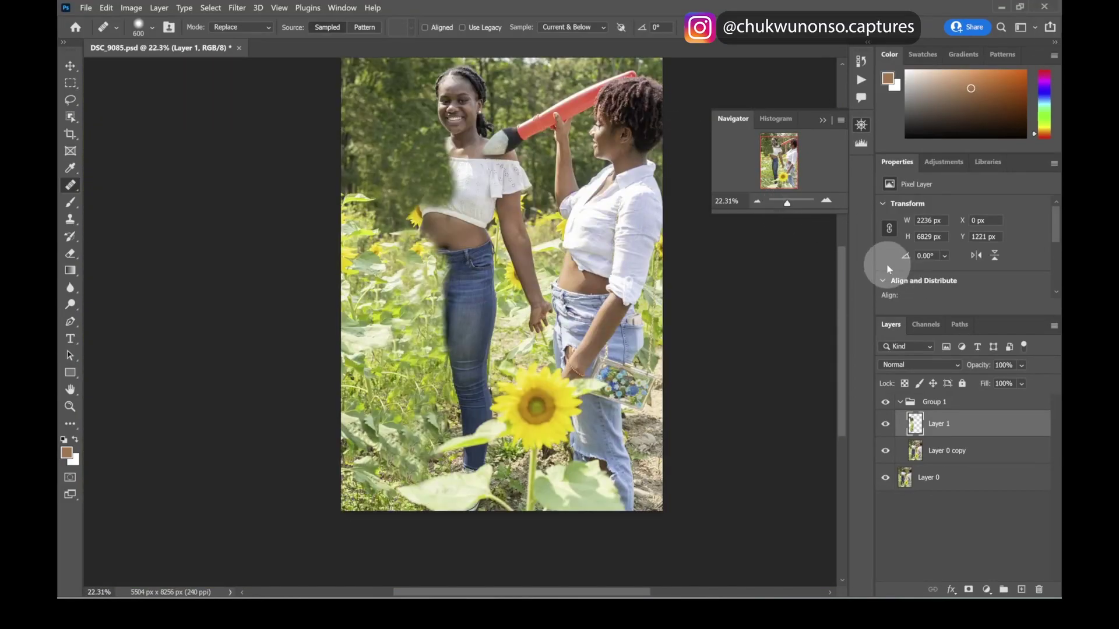
key(bracketright)
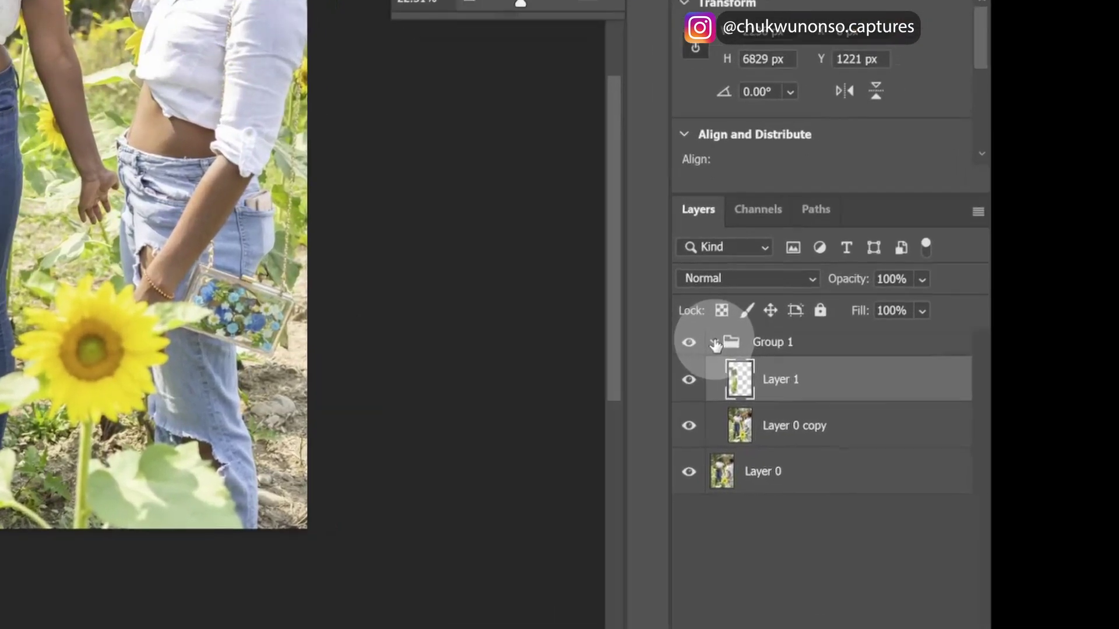
Collapse Group 1 and rename it background
click(901, 401)
click(931, 405)
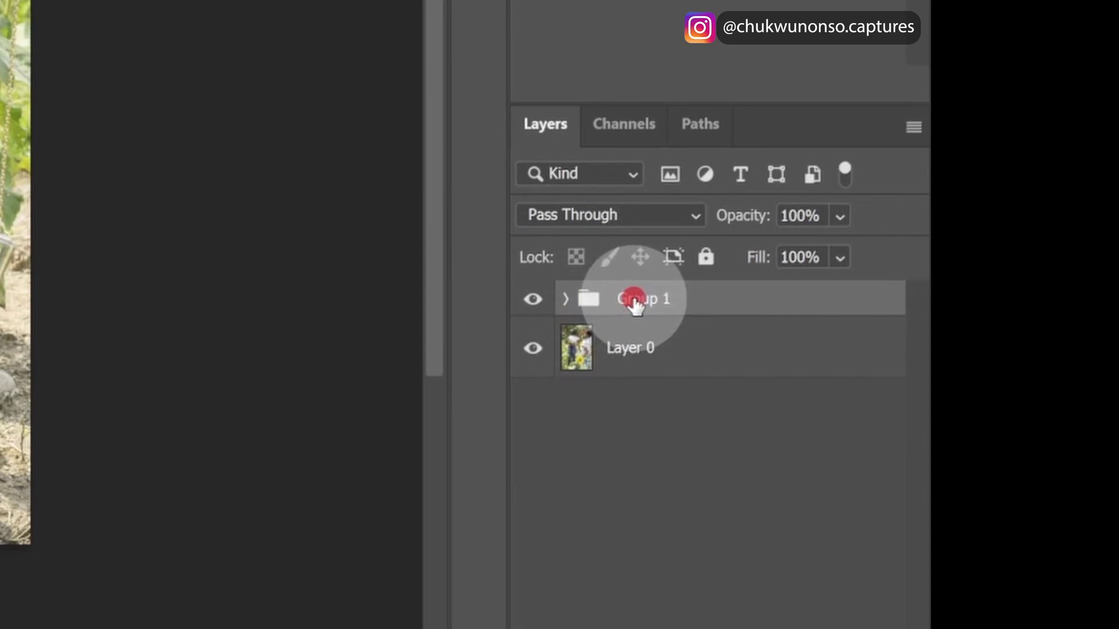
double_click(639, 299)
text(bra)
key(BackSpace)
key(BackSpace)
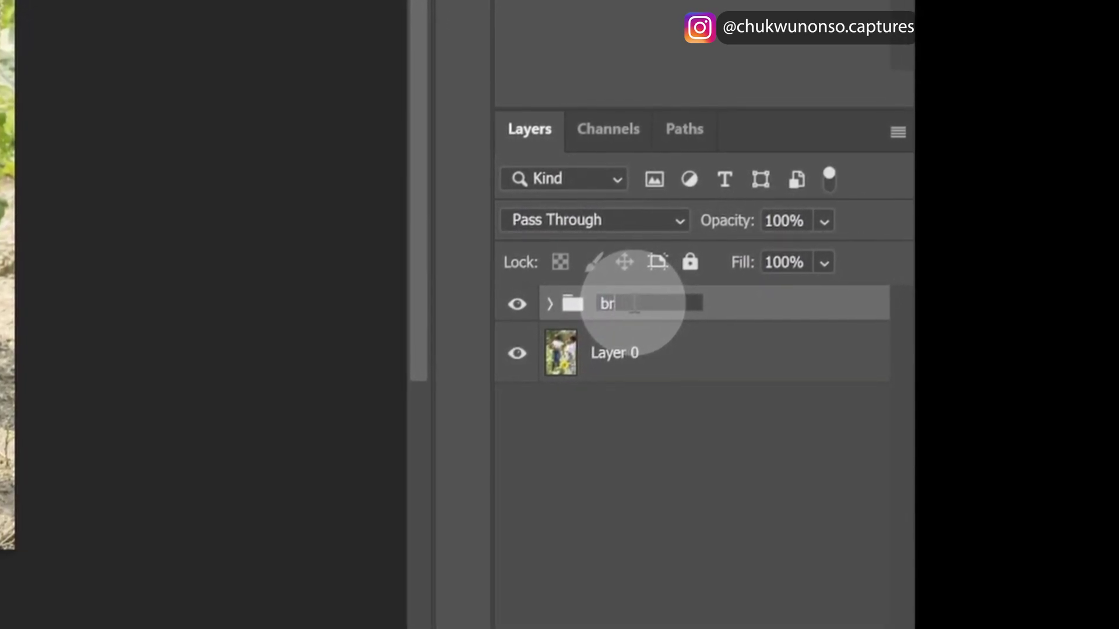
text(ack)
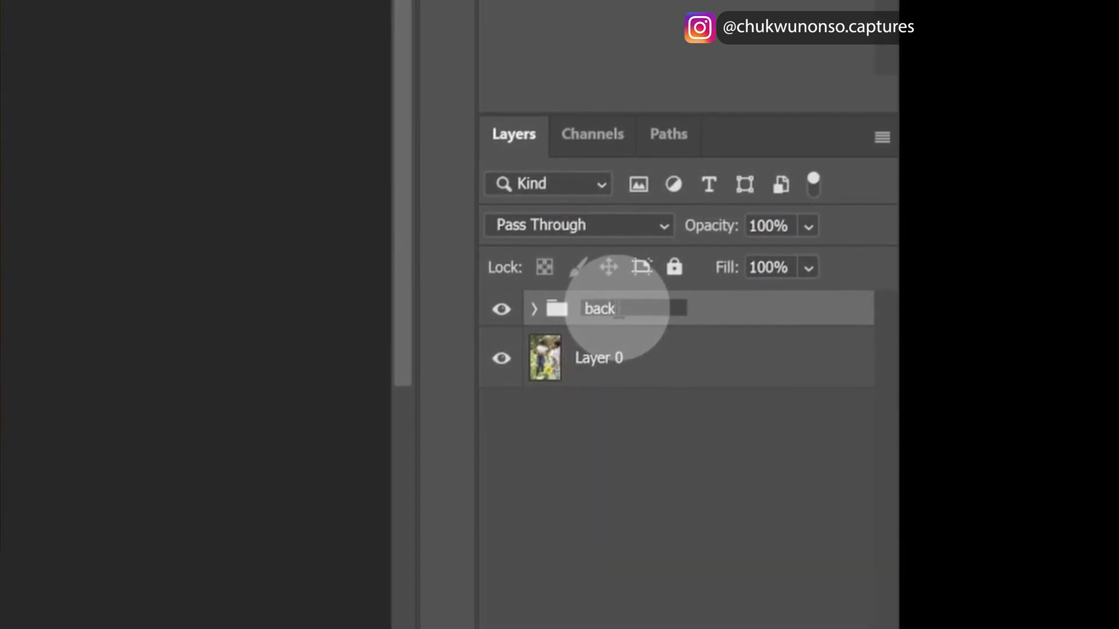
text(grouns)
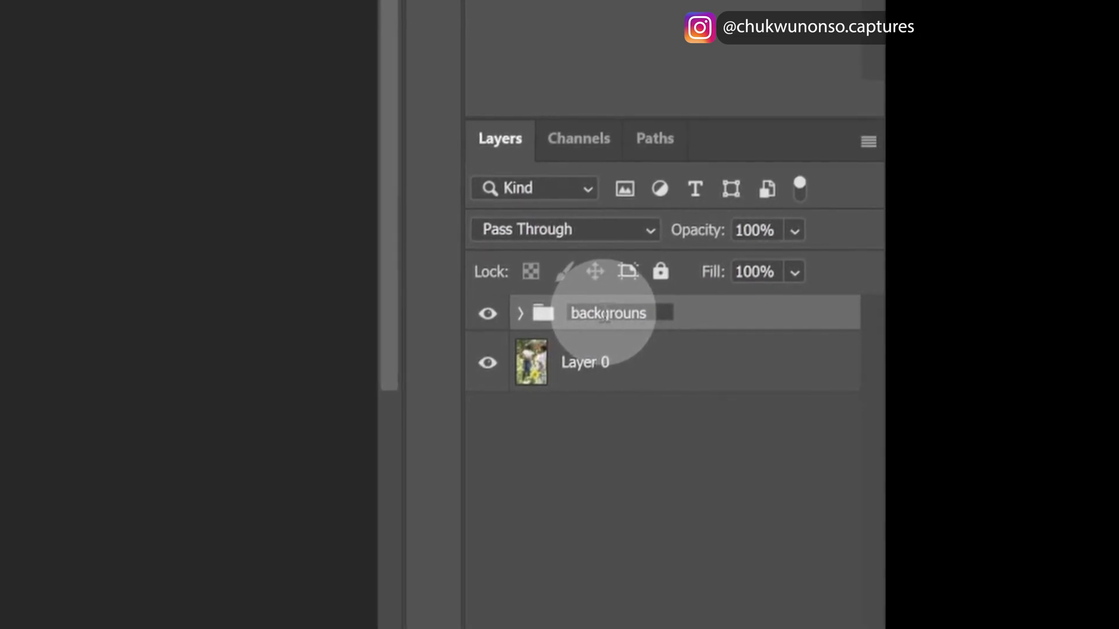
key(BackSpace)
text(d)
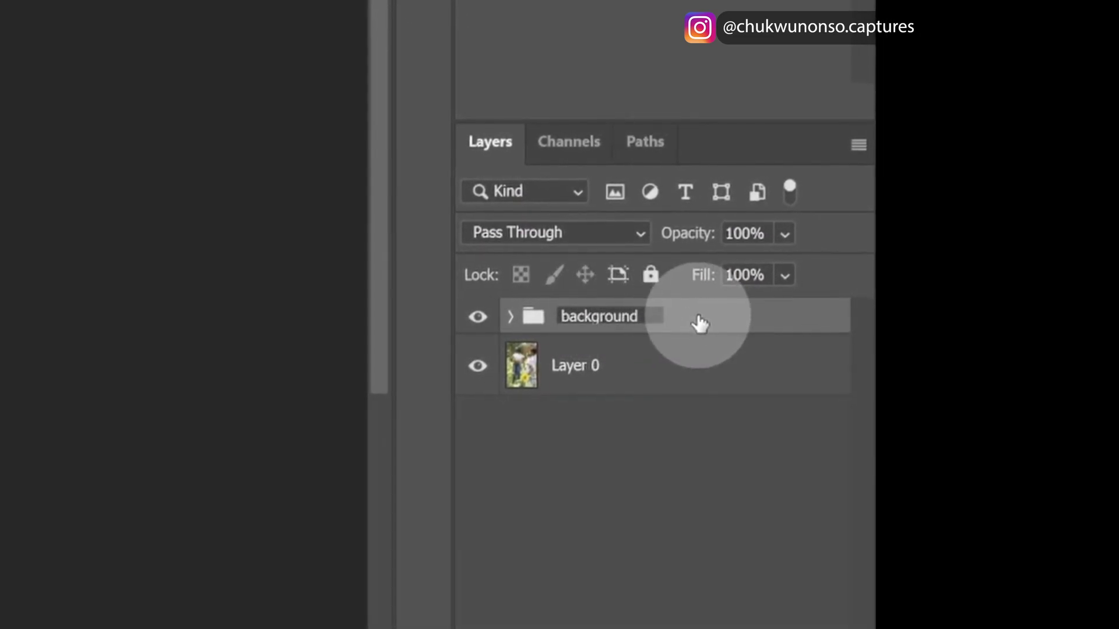
click(651, 416)
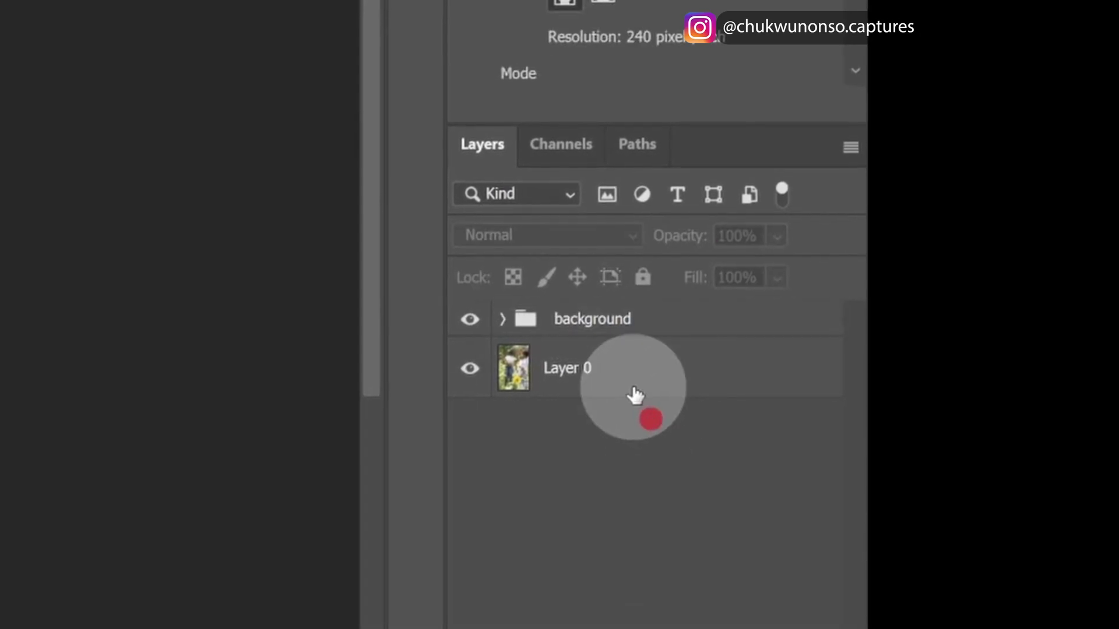
Move the background group below Layer 0 and select Layer 0
drag(628, 332, 636, 399)
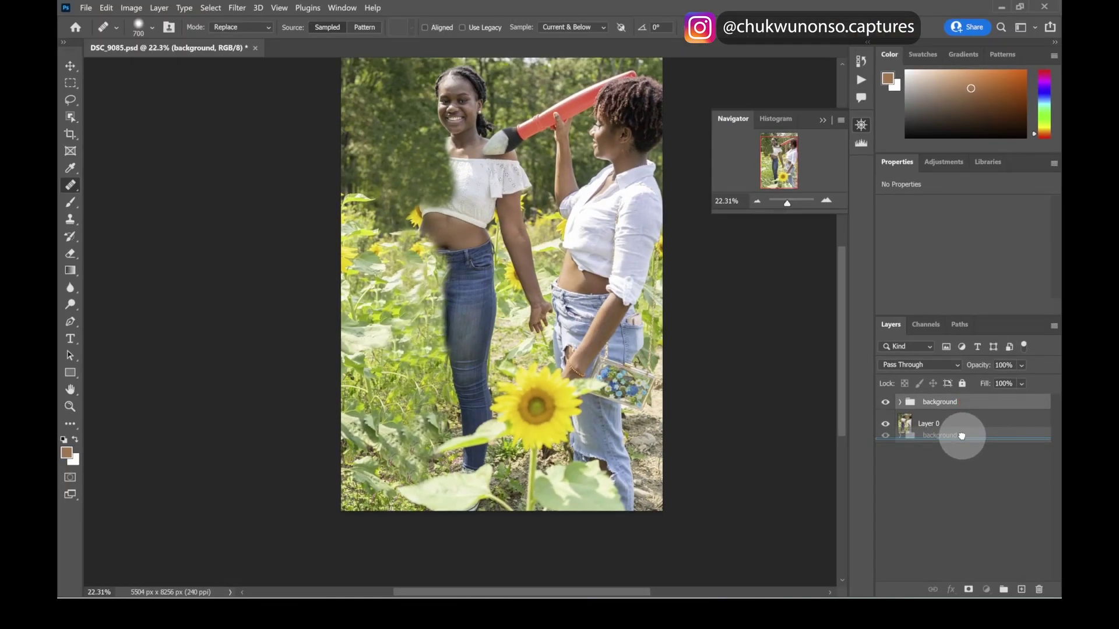
drag(962, 436, 963, 437)
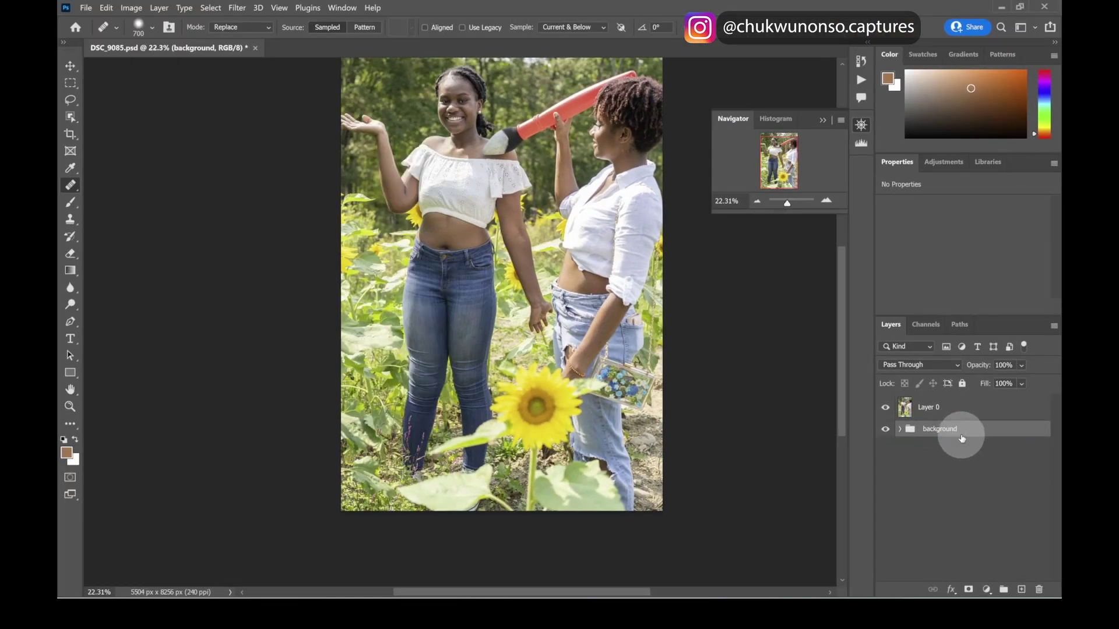
click(967, 414)
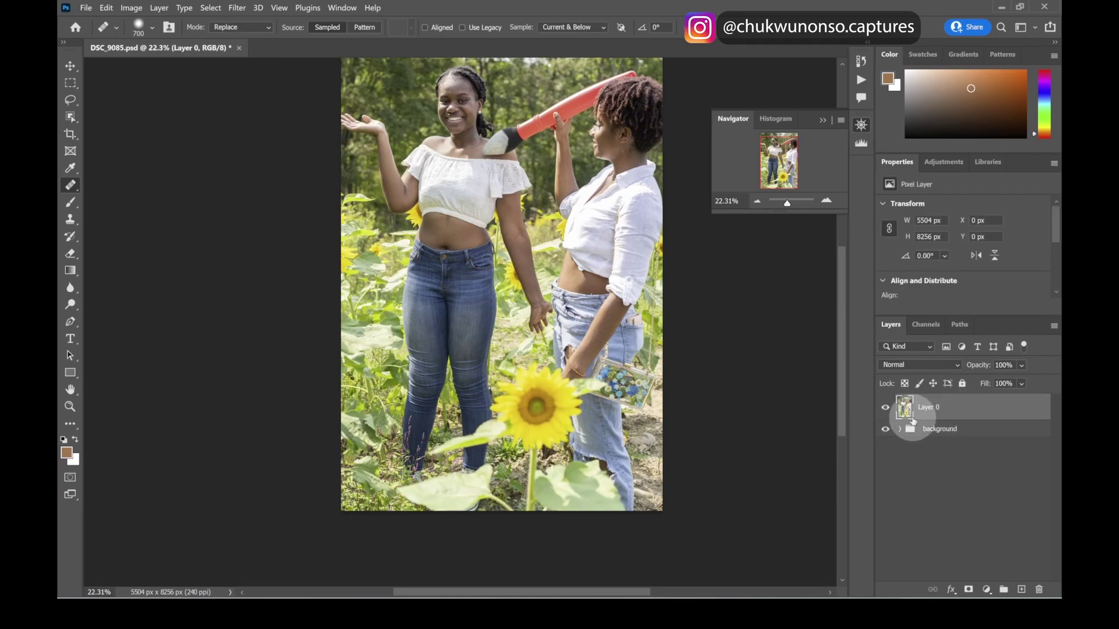
Hide Layer 0 and show it again to compare the original photo with the retouched background group
click(888, 407)
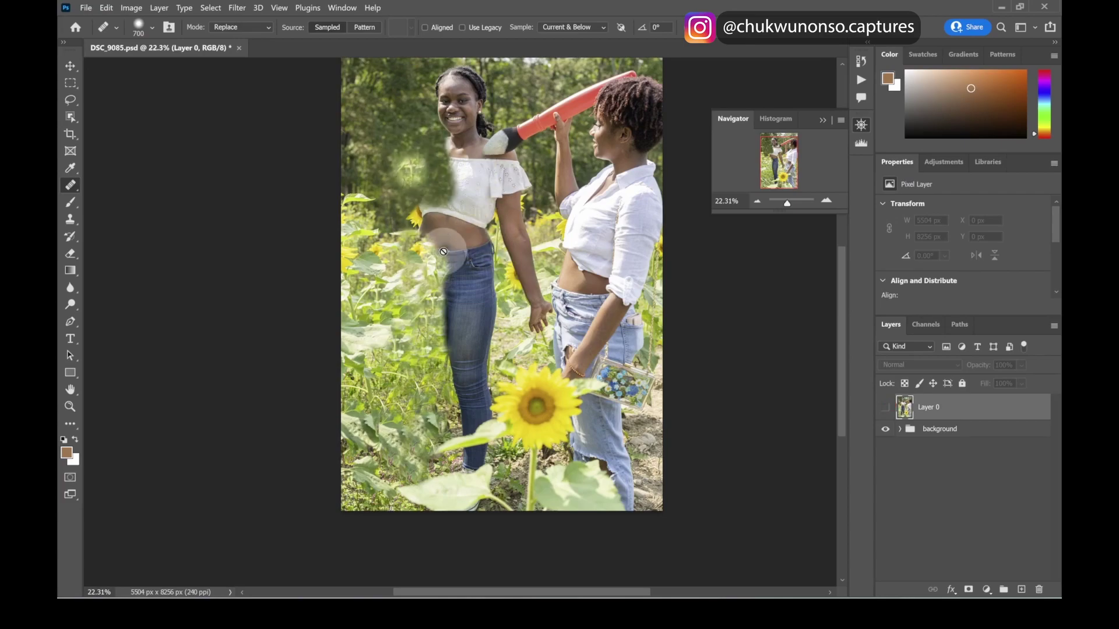
mouse_move(377, 274)
mouse_down()
mouse_move(381, 160)
mouse_move(433, 219)
mouse_move(441, 300)
mouse_up()
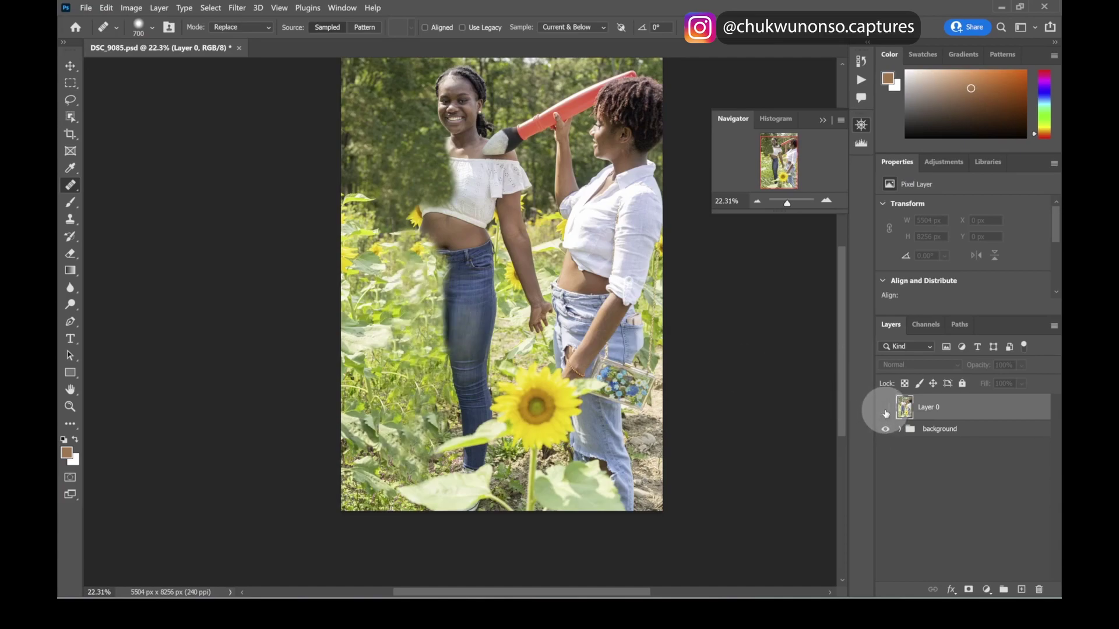
click(885, 410)
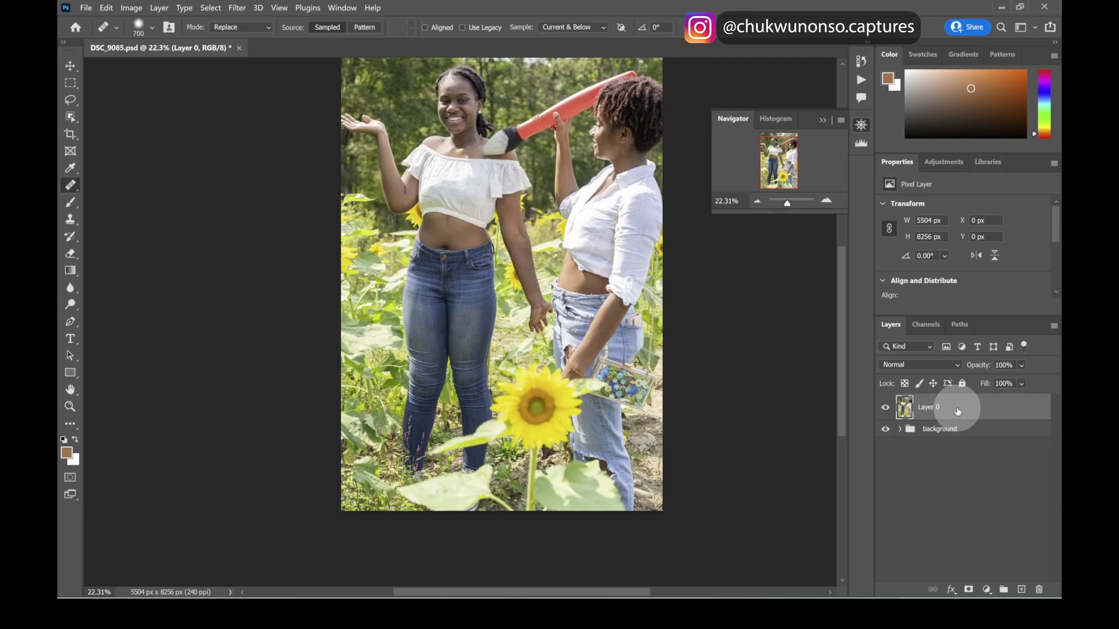
click(448, 191)
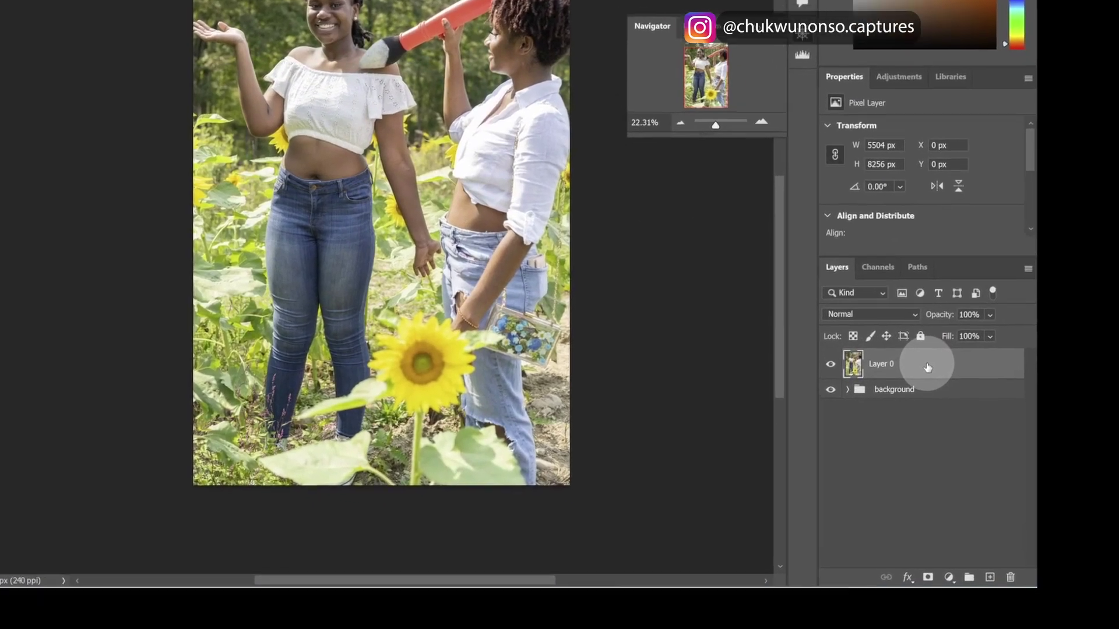
Duplicate Layer 0 and place the copy directly below the original, above the background group
drag(965, 407, 991, 473)
drag(842, 344, 881, 536)
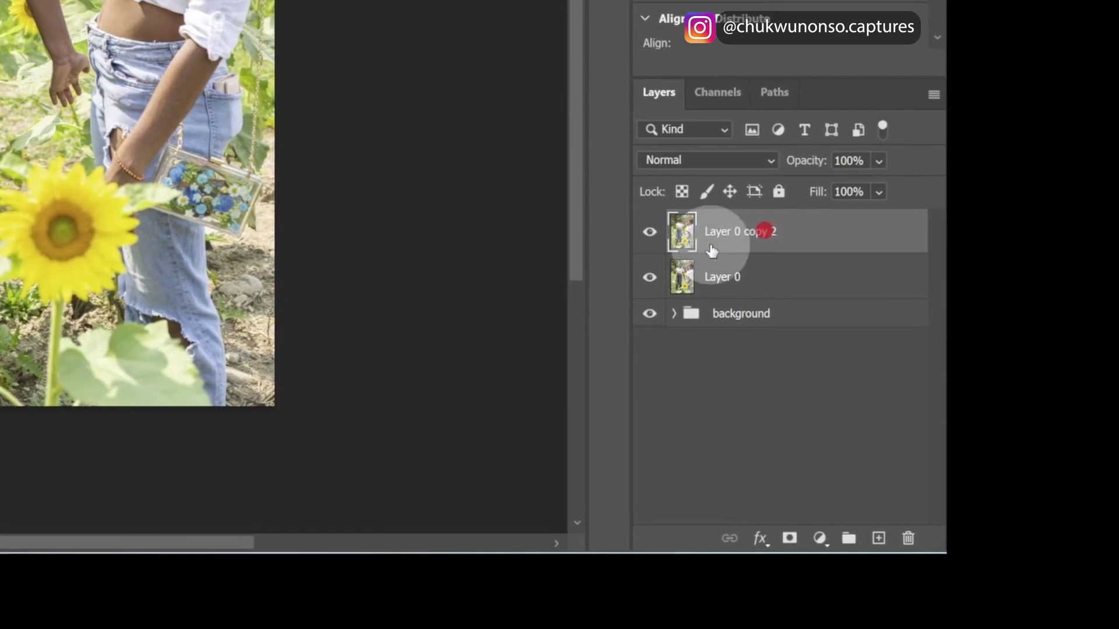
drag(771, 234, 775, 288)
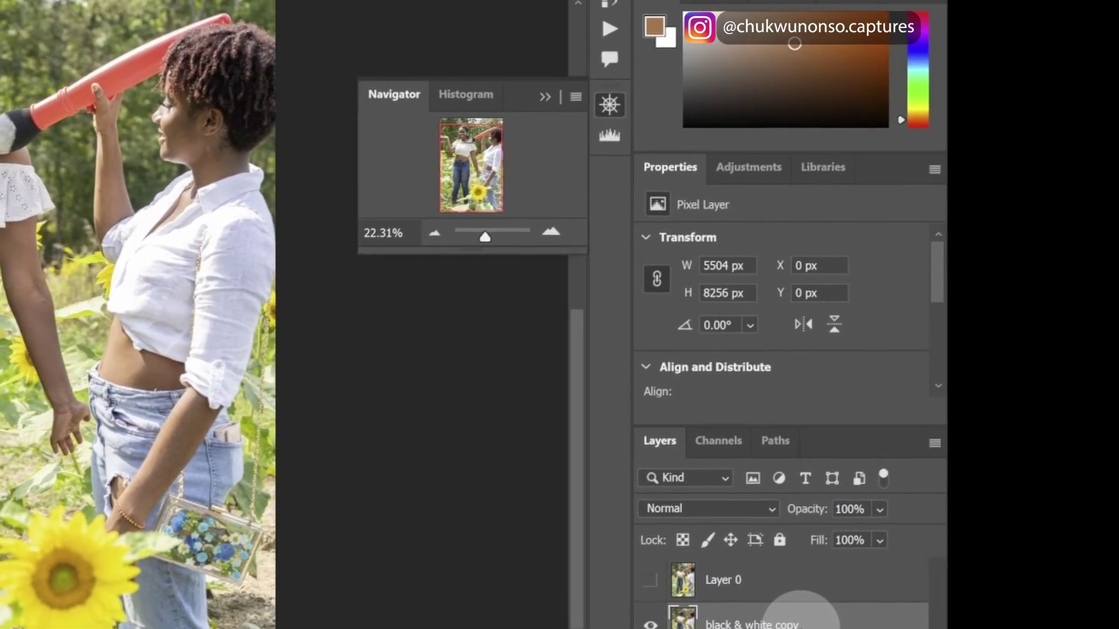
Convert the black & white copy layer to a smart object
right_click(801, 612)
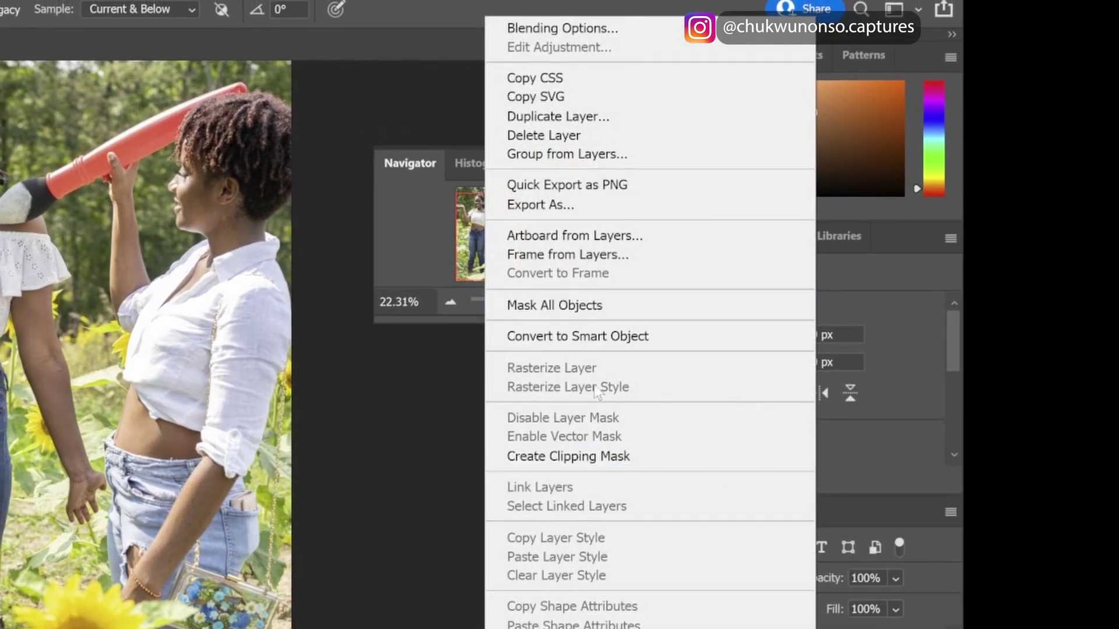
click(594, 337)
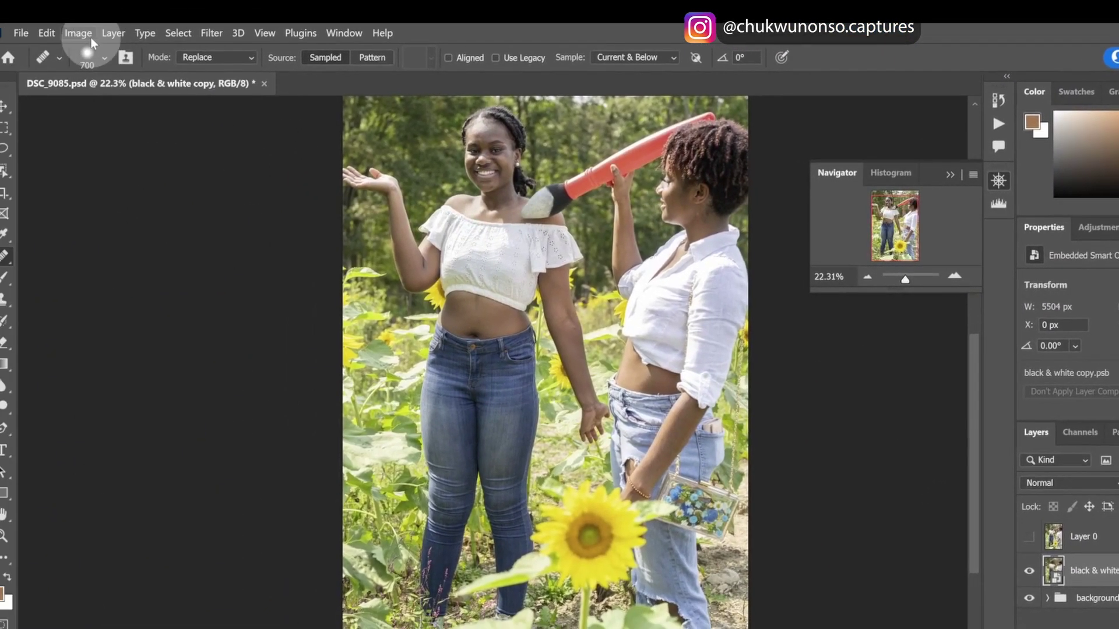
Start a Black & White adjustment on the black & white copy smart object with the Default preset
click(82, 33)
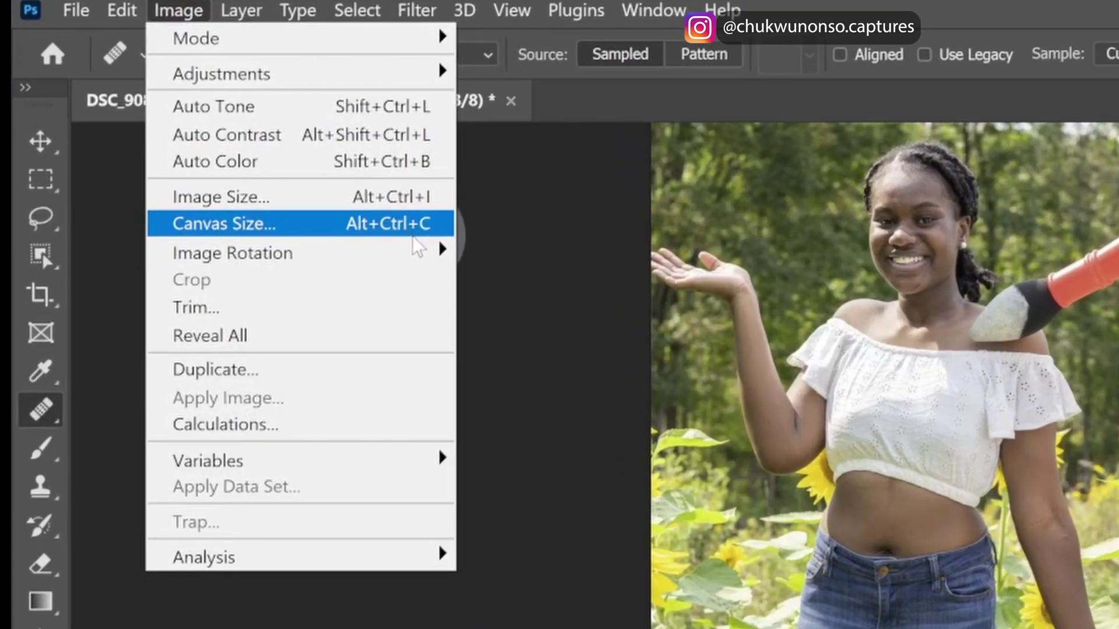
mouse_move(185, 72)
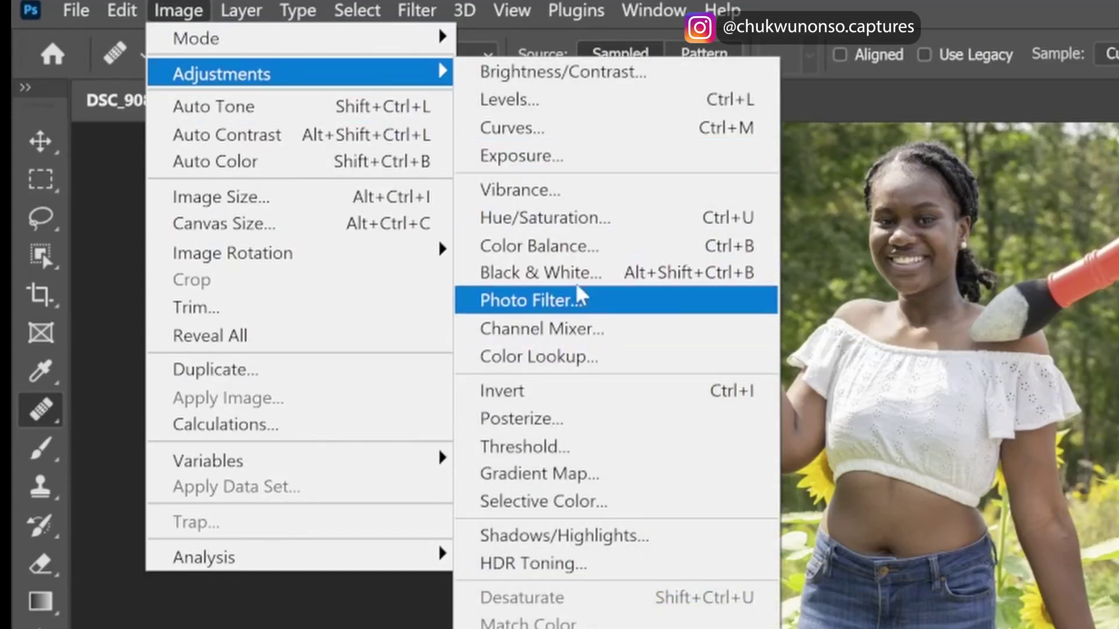
click(530, 272)
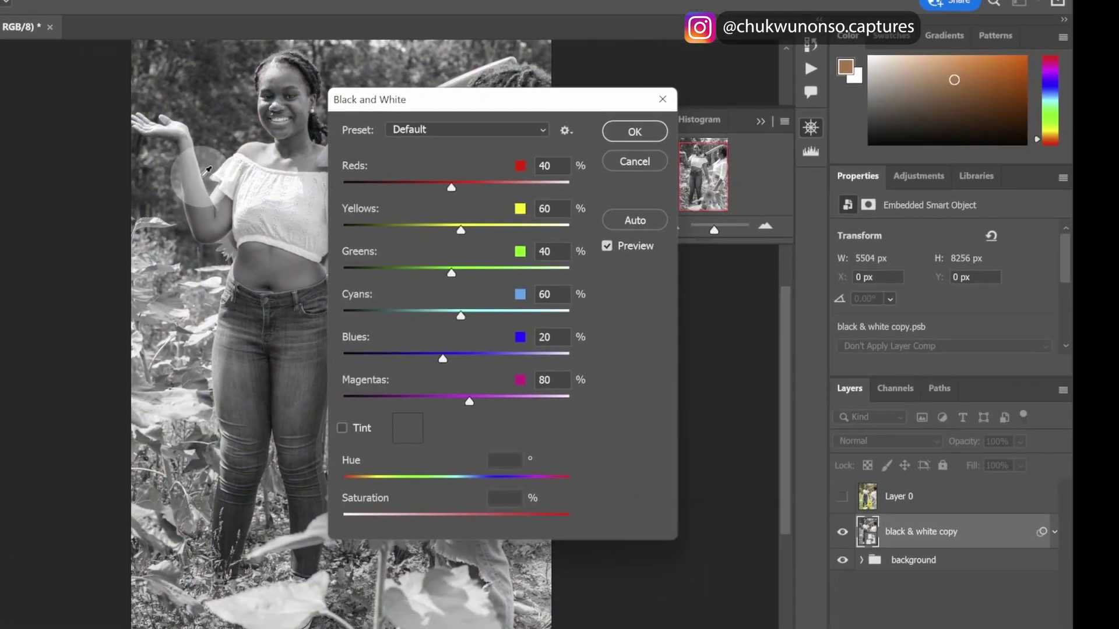
click(481, 135)
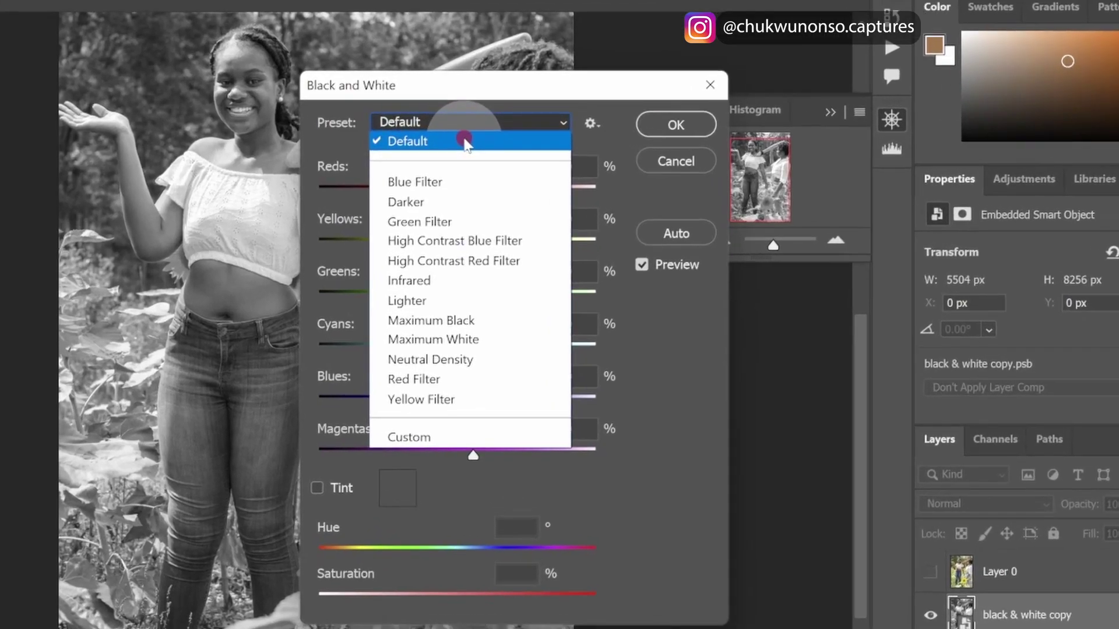
click(461, 144)
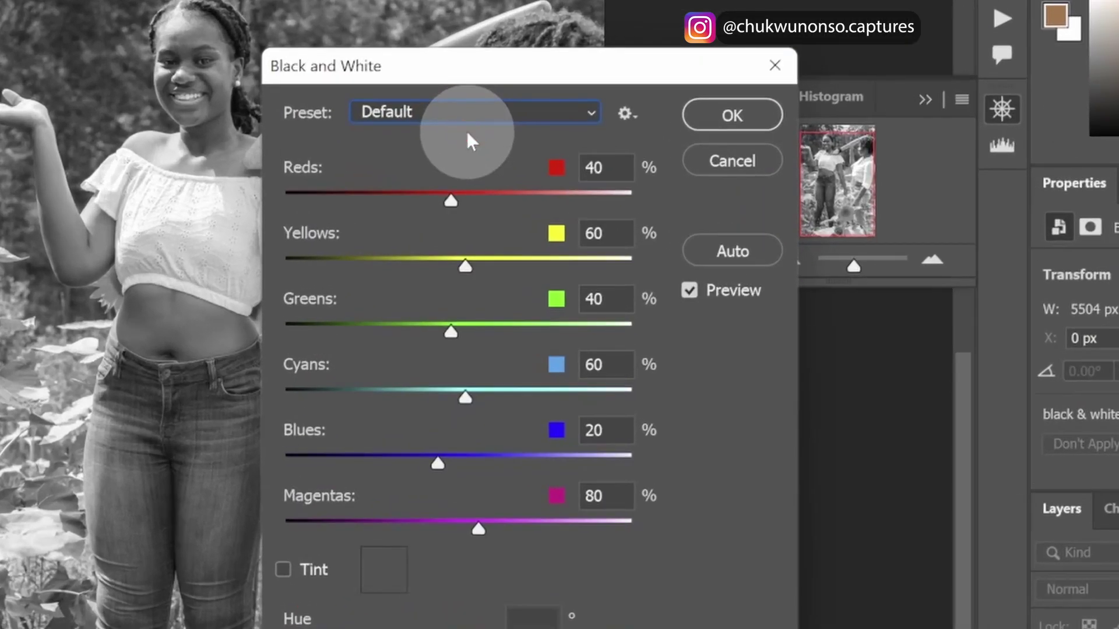
Preview the Black & White presets in turn from Default through Green Filter, Lighter and Maximum White to Red Filter
key(Down)
key(Down)
key(Down)
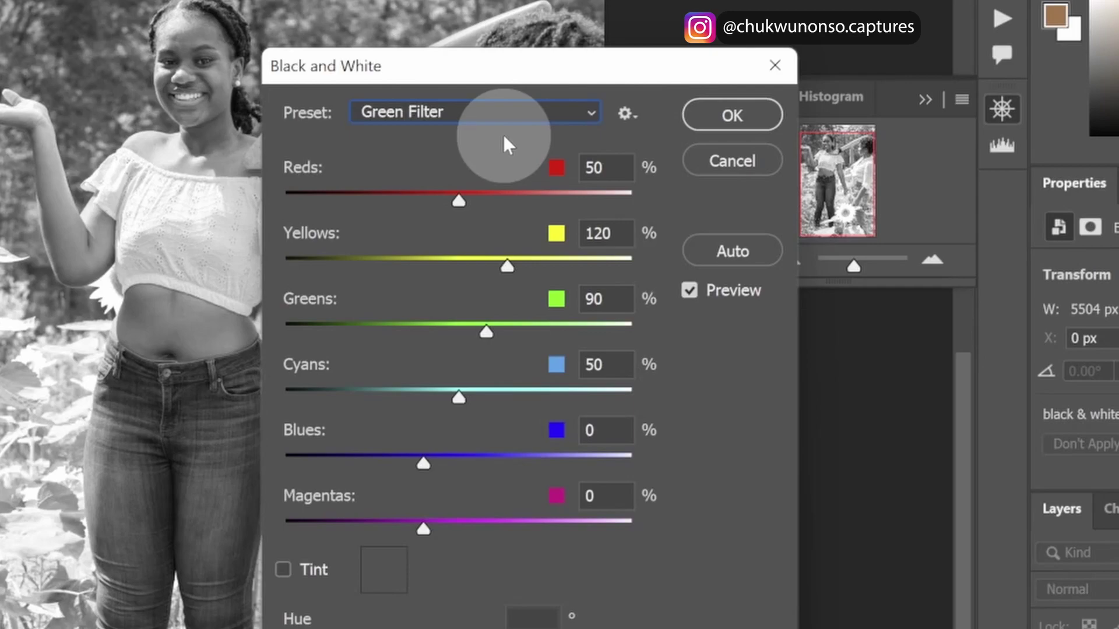
key(Down)
key(Down)
key(Down)
key(Down)
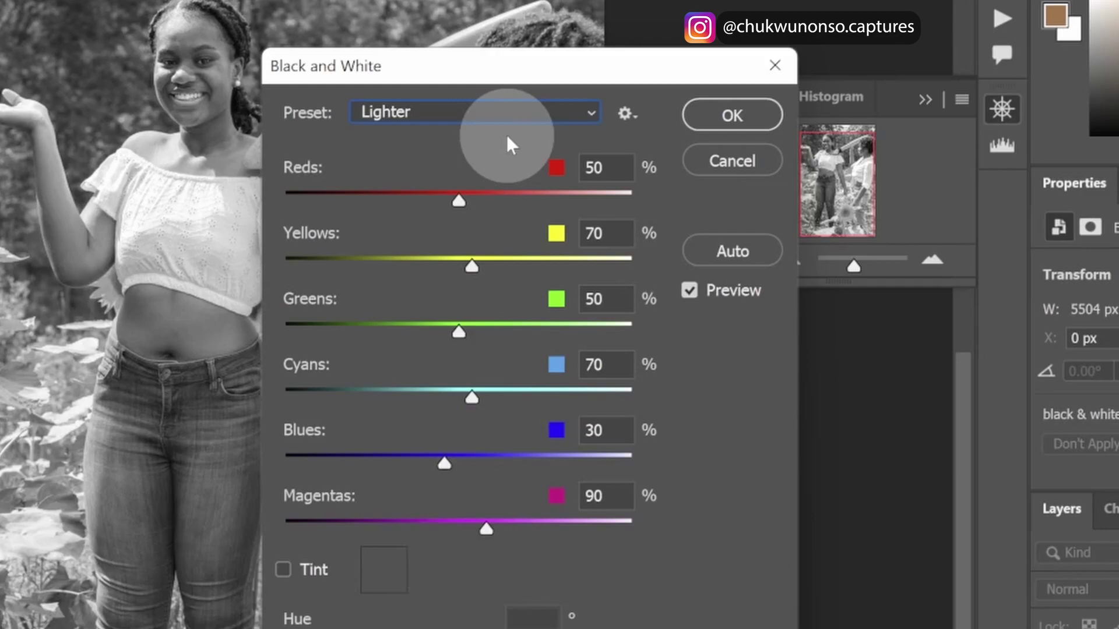
key(Down)
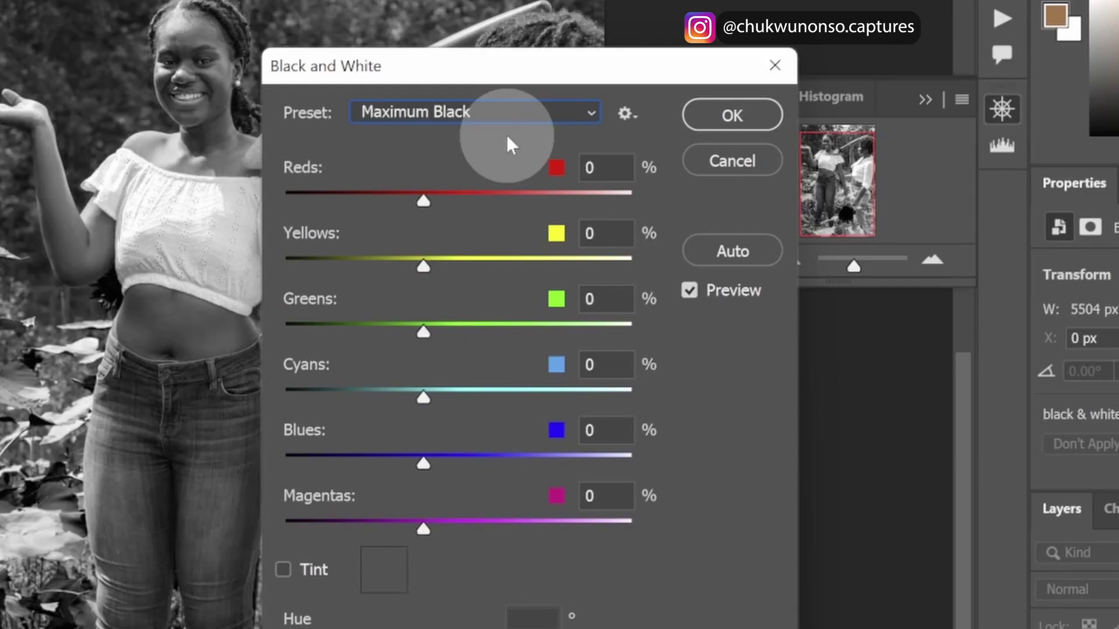
key(Down)
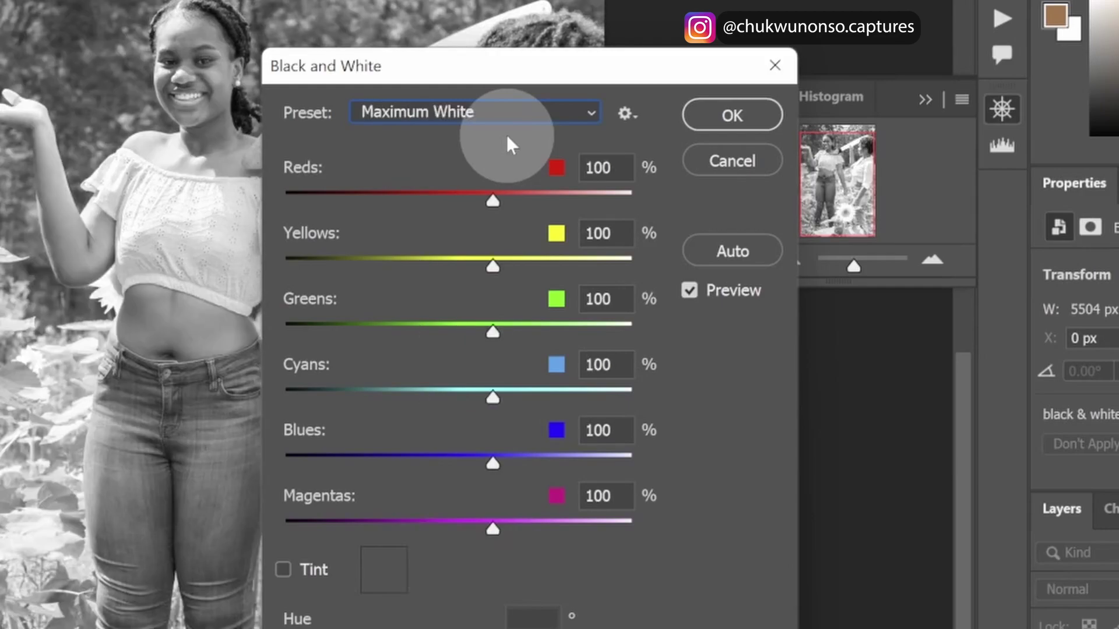
key(Down)
key(Down)
key(Down)
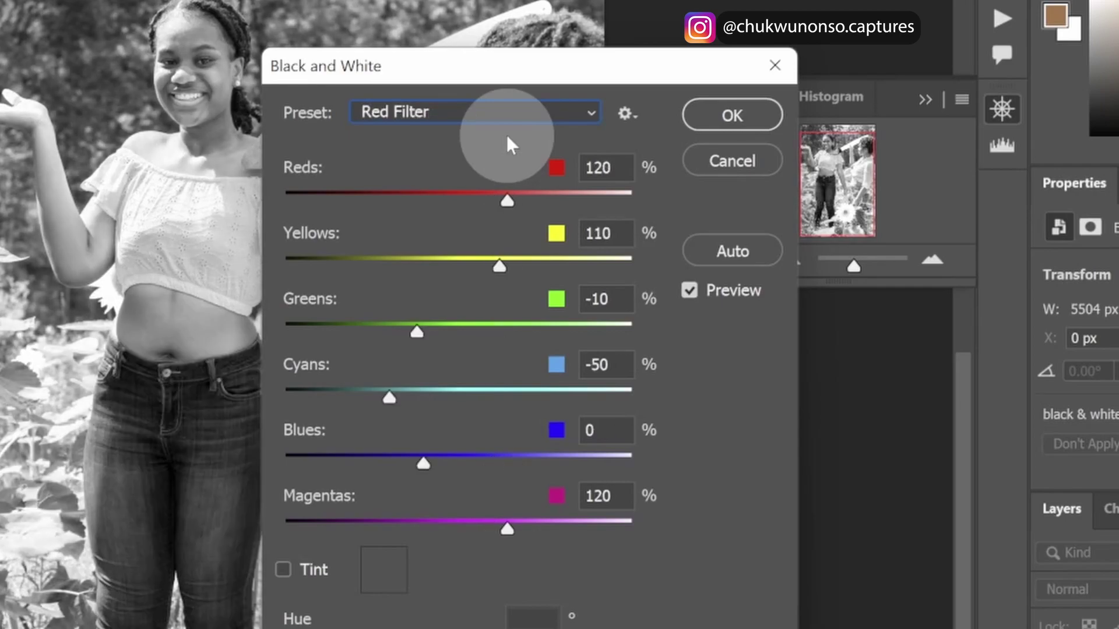
Compare the Black & White presets in reverse order, from Red Filter back through Maximum White and Infrared to Darker
key(Up)
key(Down)
key(Down)
key(Up)
key(Up)
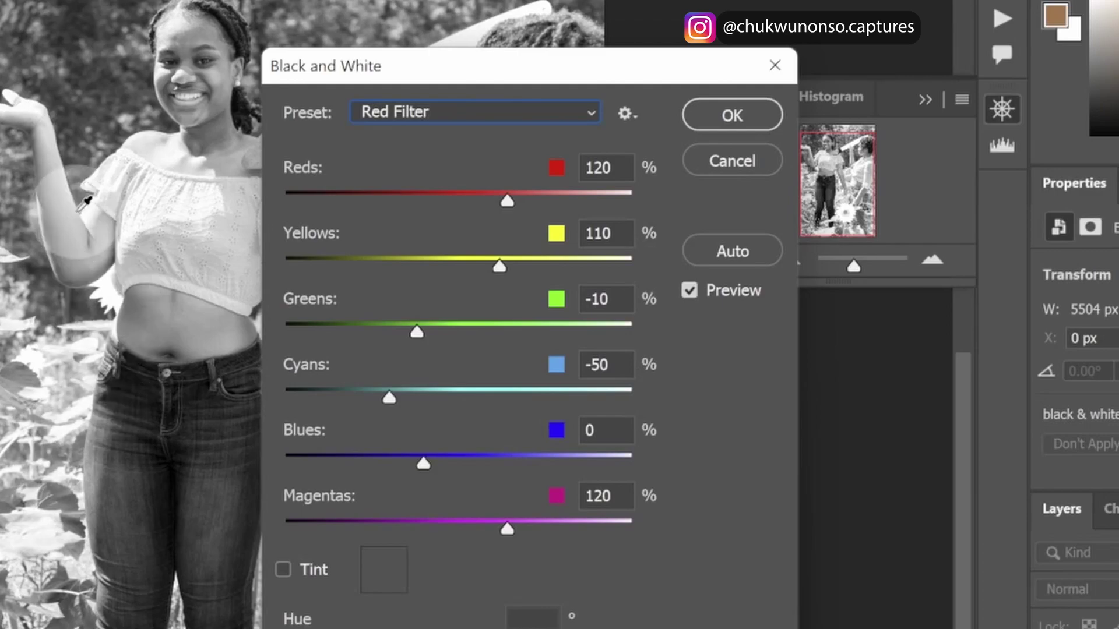
key(Up)
key(Up)
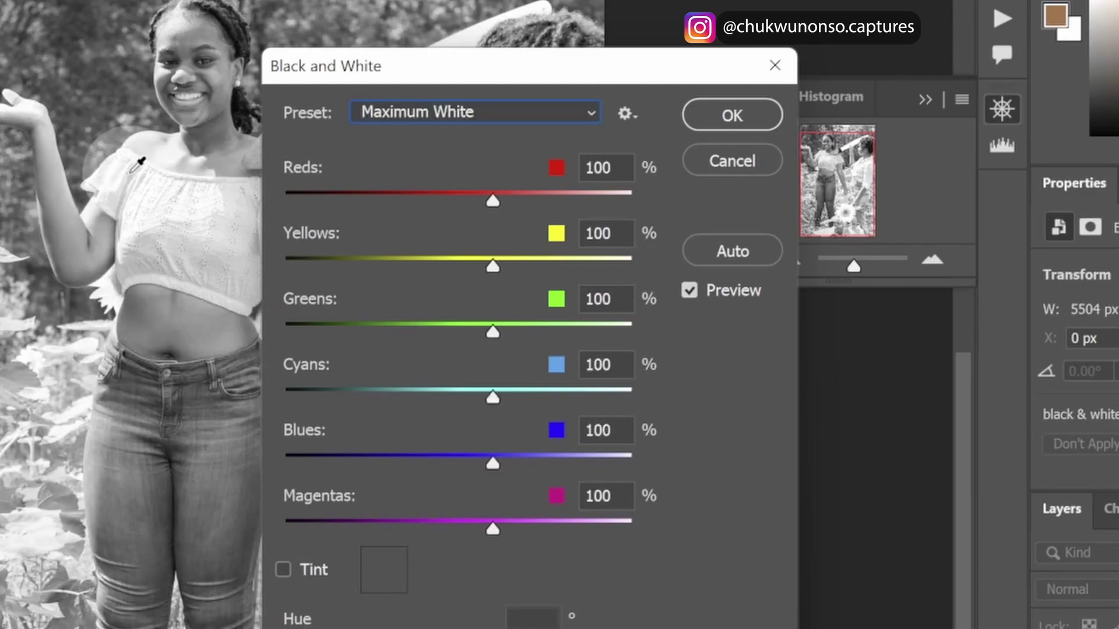
key(Up)
key(Up)
key(Up)
key(Up)
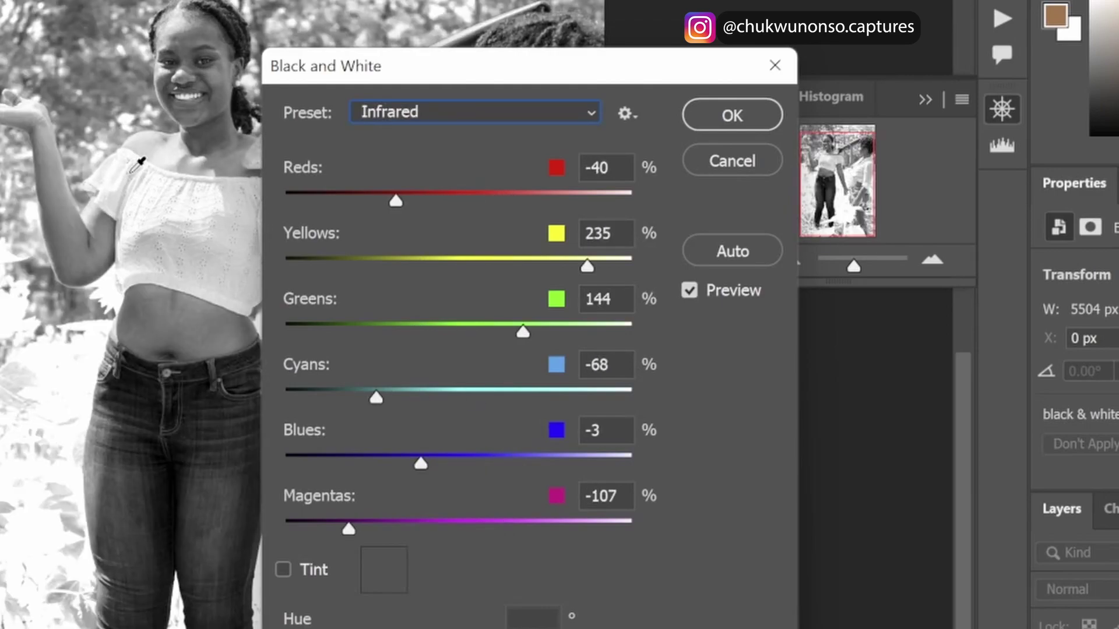
key(Up)
key(Up)
key(Up)
key(Up)
key(Up)
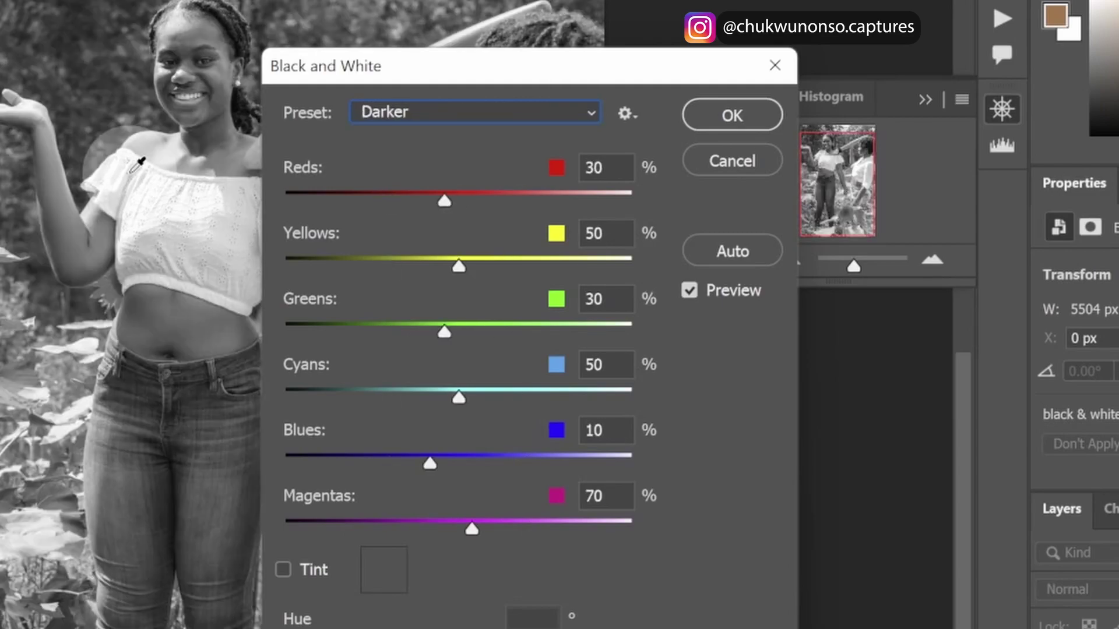
Review the Green Filter, Lighter and Maximum Black presets again and apply the Black & White adjustment as a smart filter
key(Down)
key(Down)
key(Down)
key(Down)
key(Down)
key(Down)
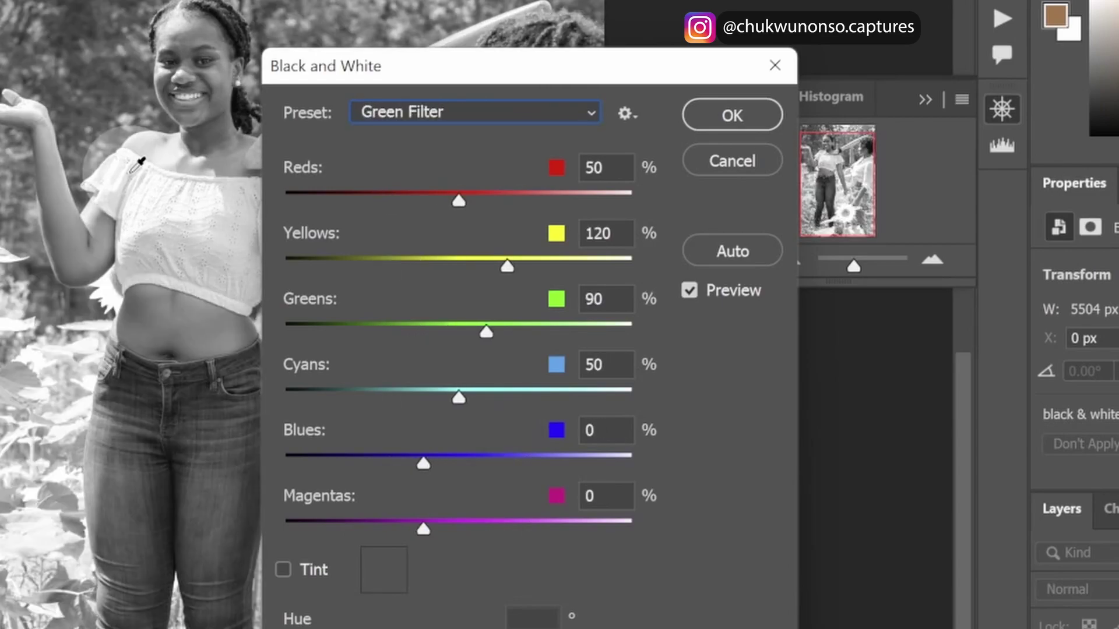
key(Down)
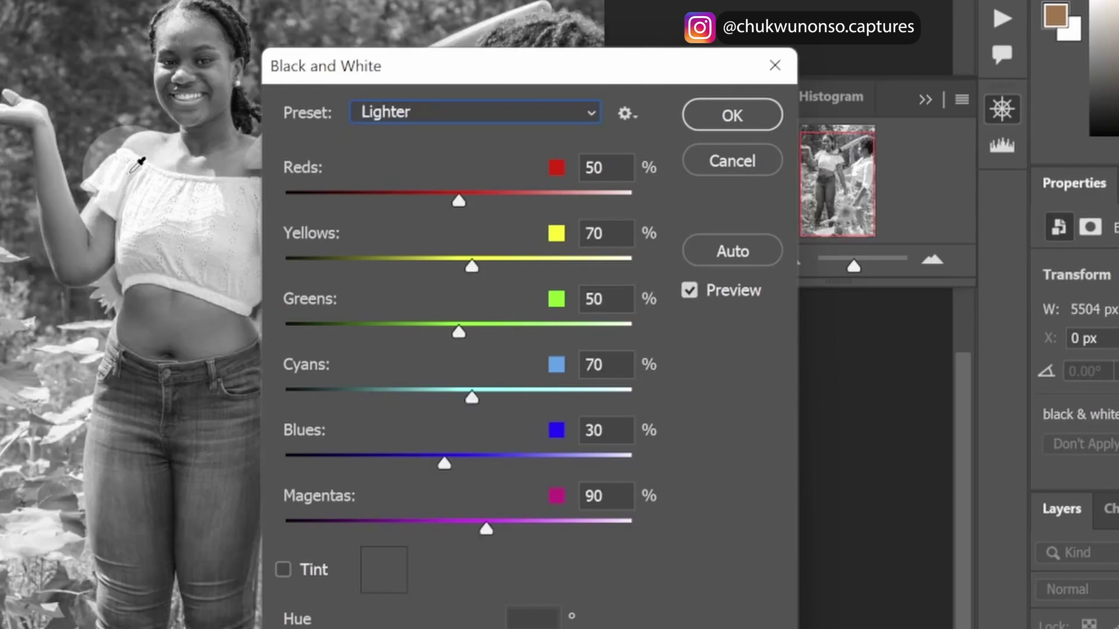
key(Down)
key(Down)
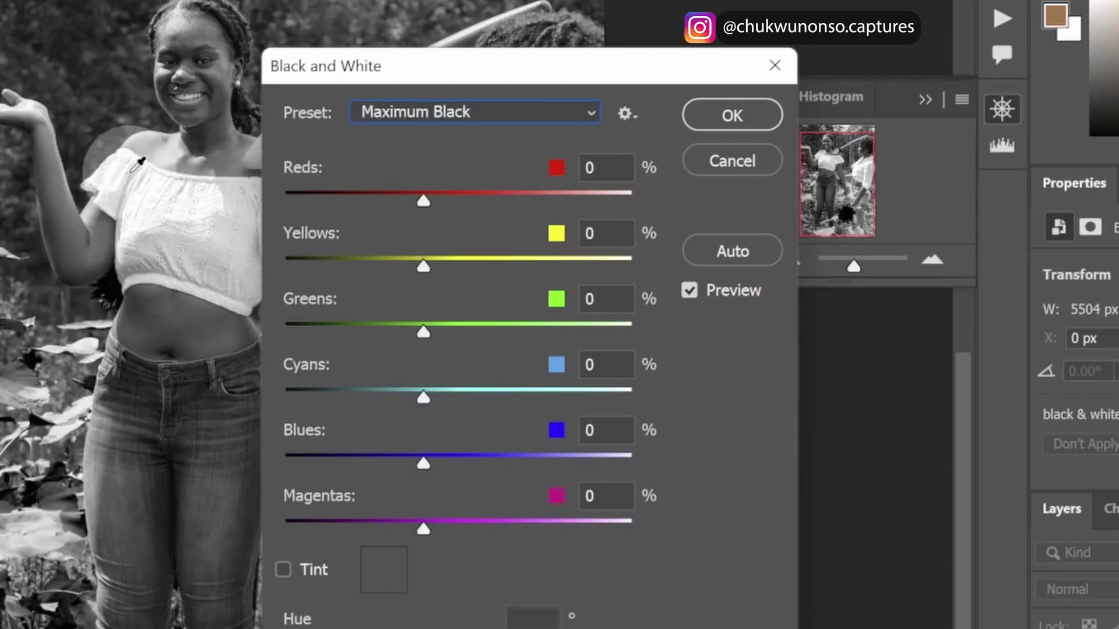
click(495, 201)
click(748, 104)
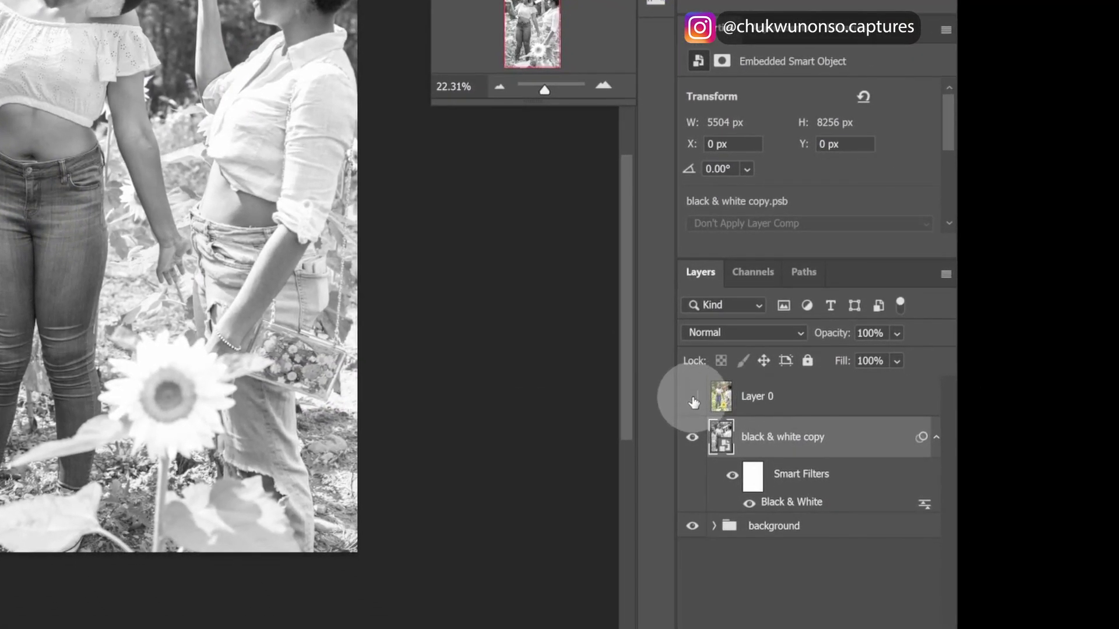
Make Layer 0 visible, select it, and collapse the smart filter list of the black & white copy layer
click(692, 397)
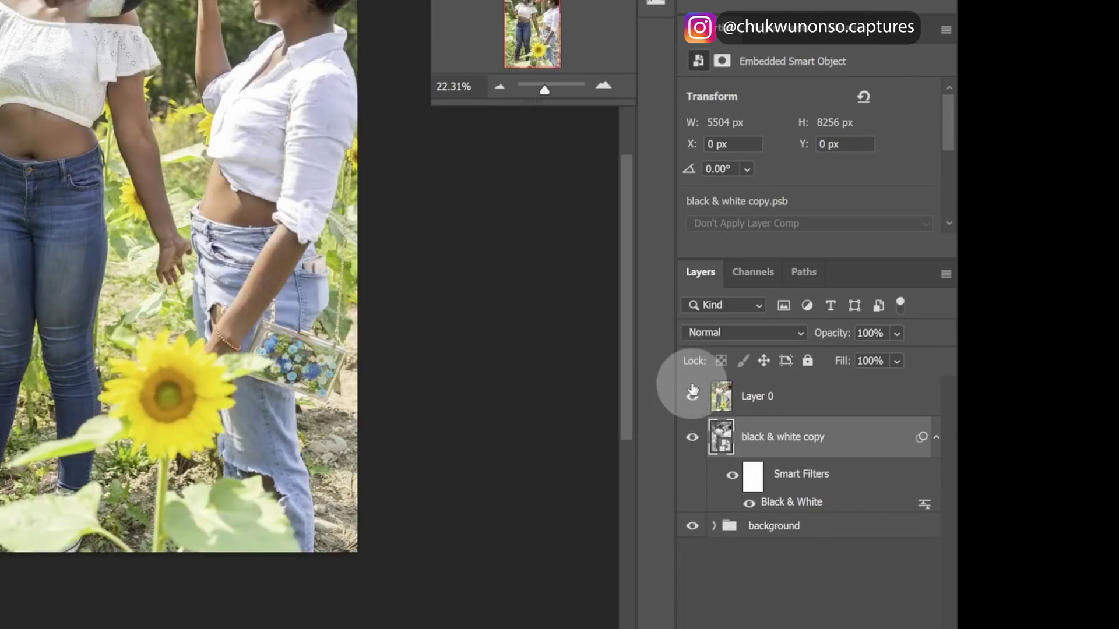
click(764, 406)
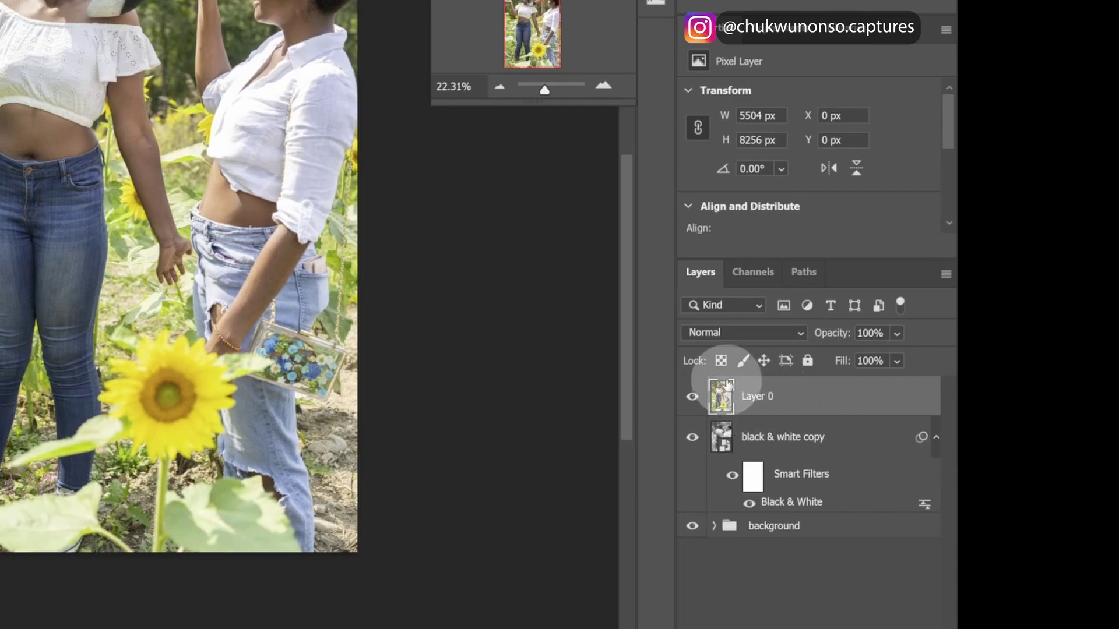
click(930, 437)
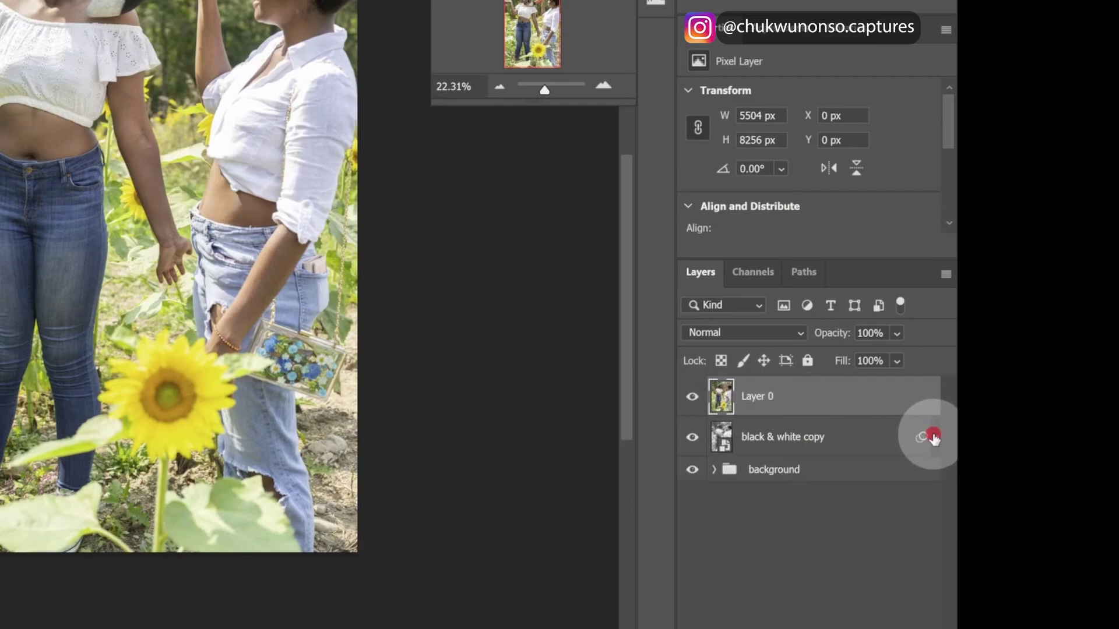
Add a layer mask to Layer 0 and swap the foreground and background colours to paint with black
click(769, 402)
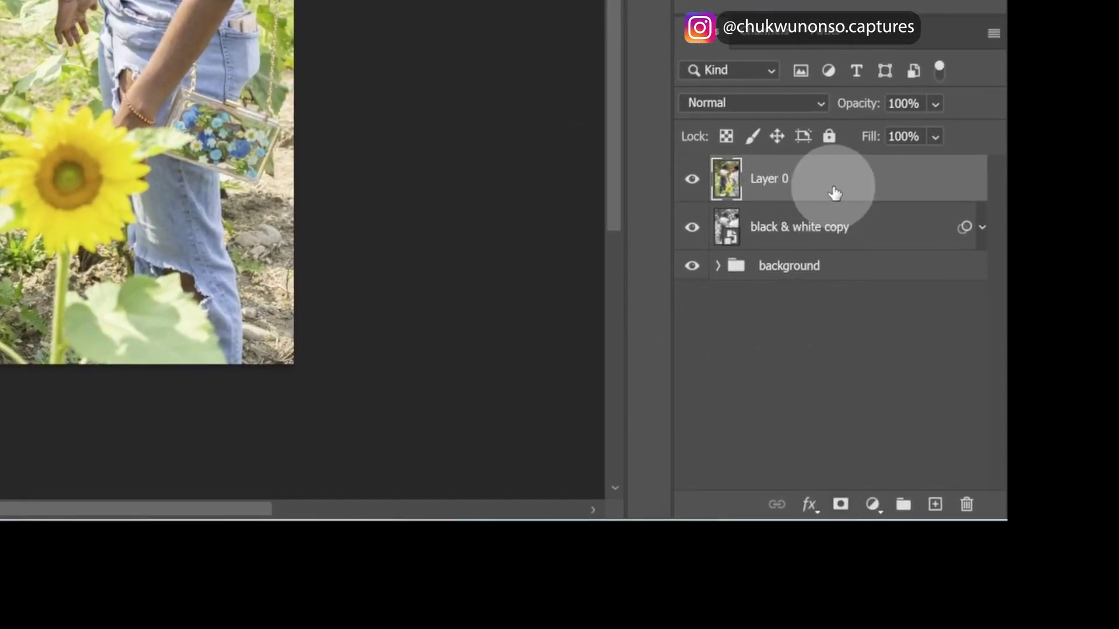
click(840, 503)
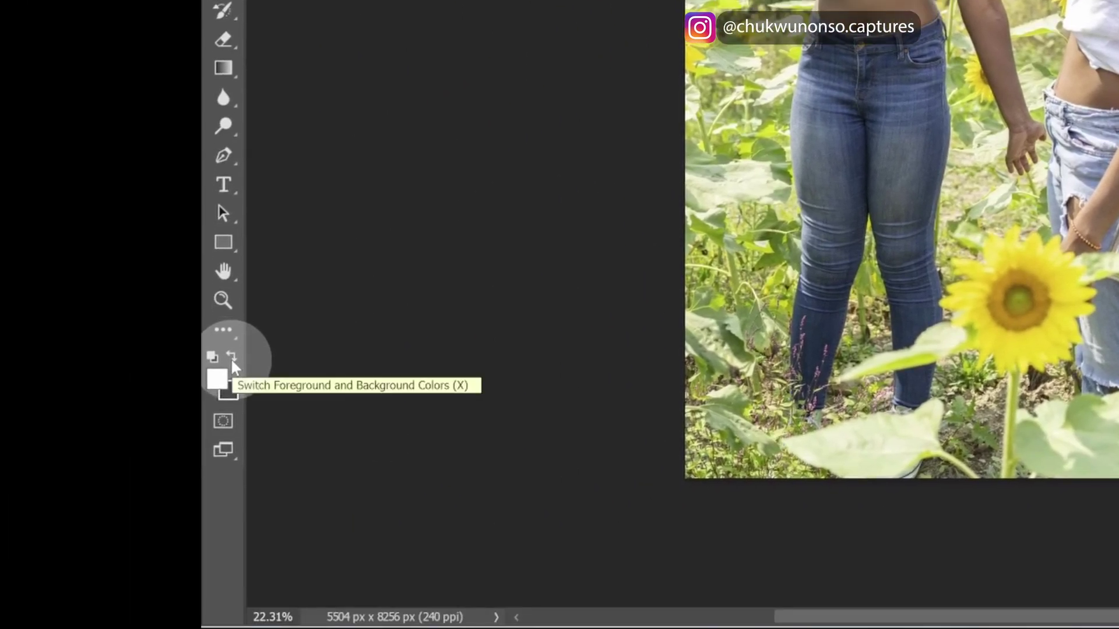
click(233, 358)
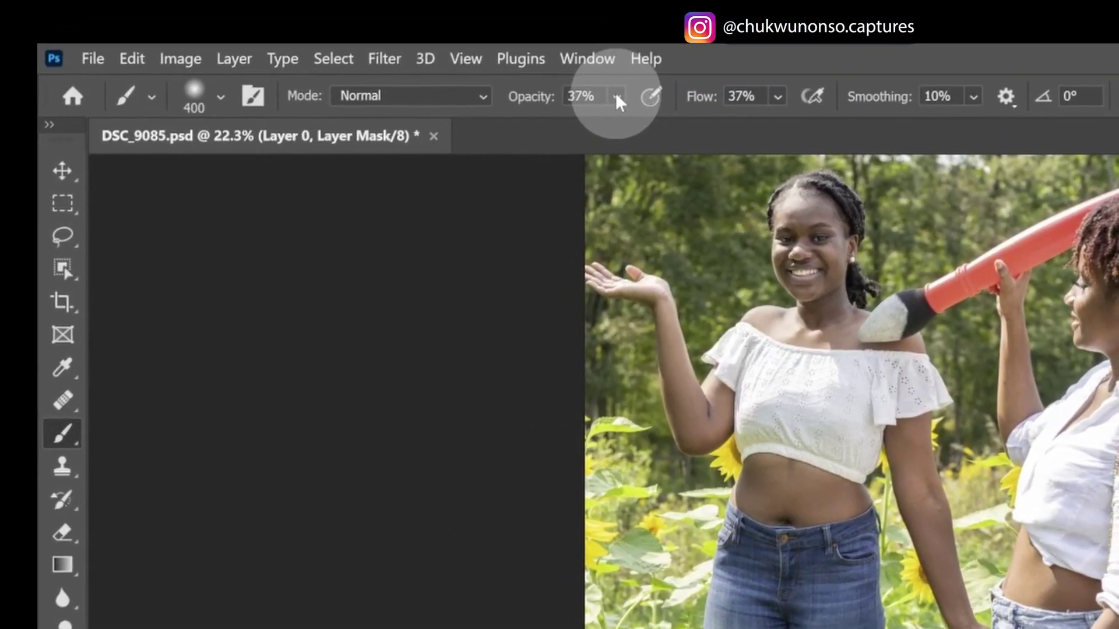
Set the brush opacity to 45% and its flow to 42%
drag(618, 102, 660, 123)
drag(772, 130, 812, 155)
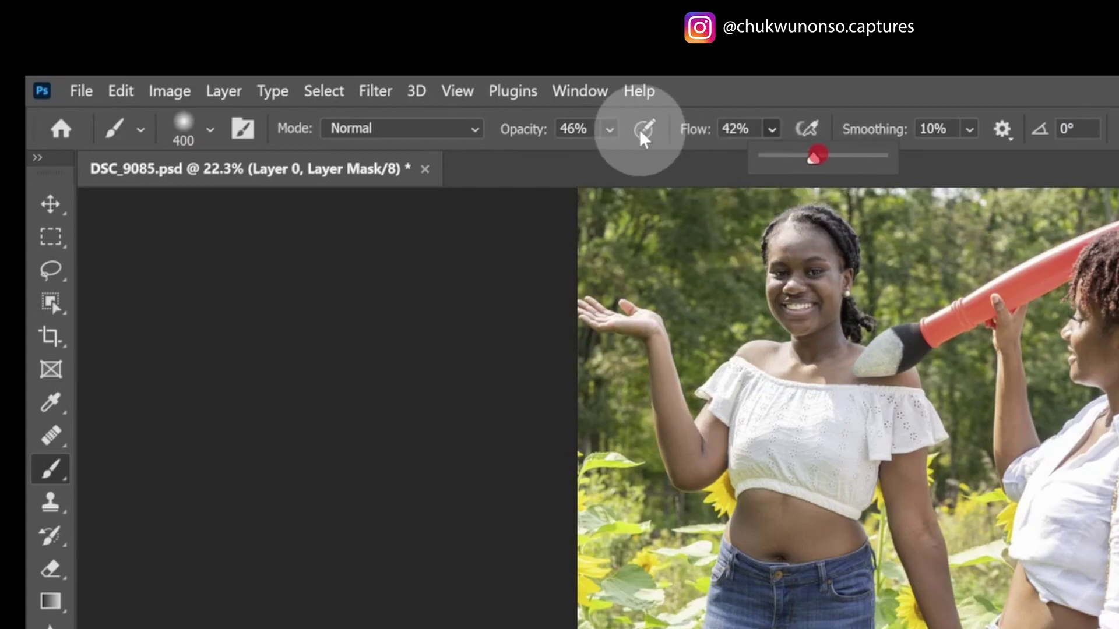
click(609, 128)
drag(650, 159, 649, 158)
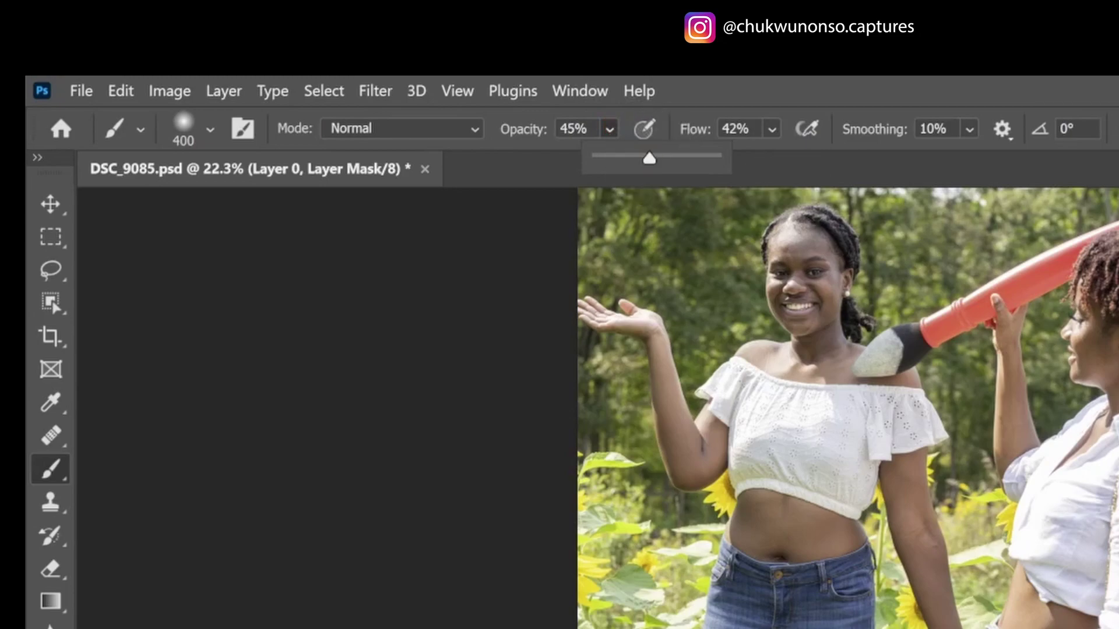
Paint on Layer 0's mask over the left woman's raised fingers to reveal the black and white layer
drag(1014, 294, 994, 244)
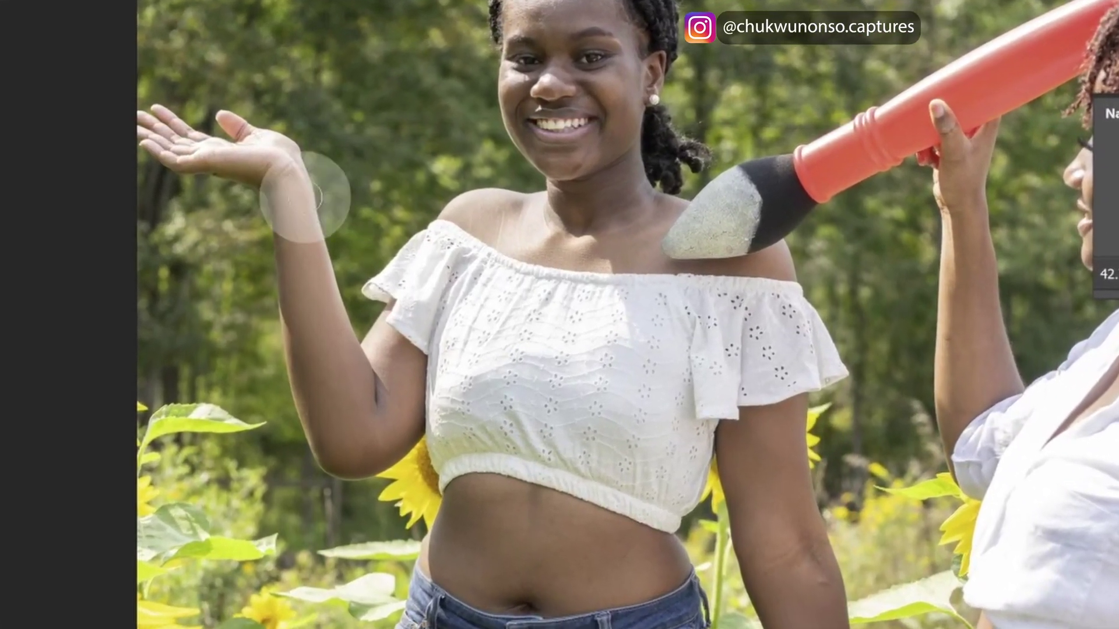
alt+click(176, 145)
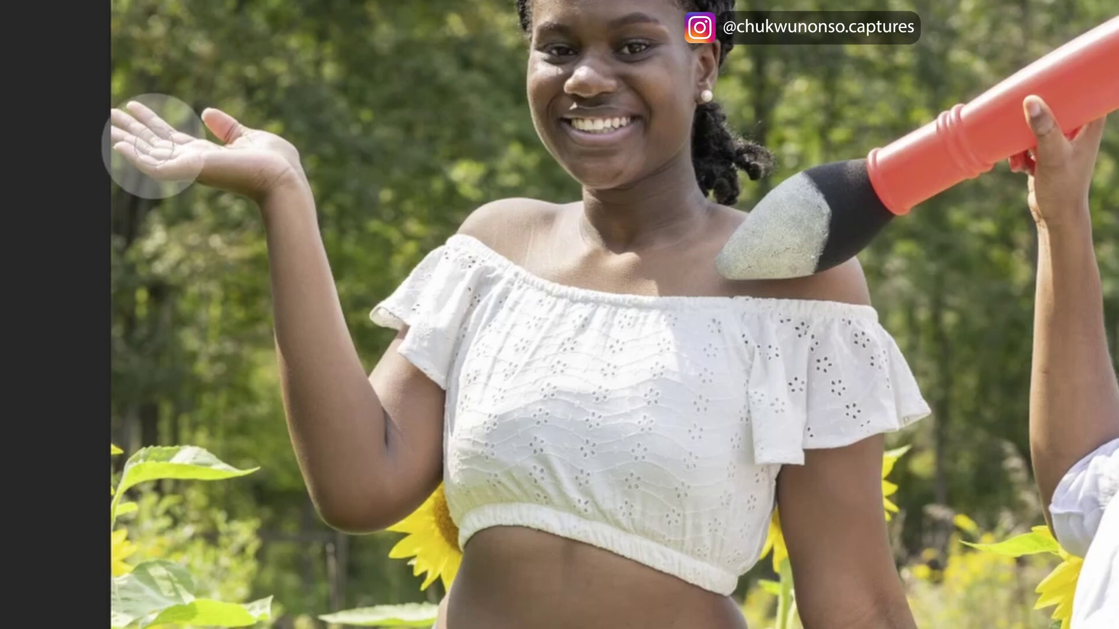
click(146, 136)
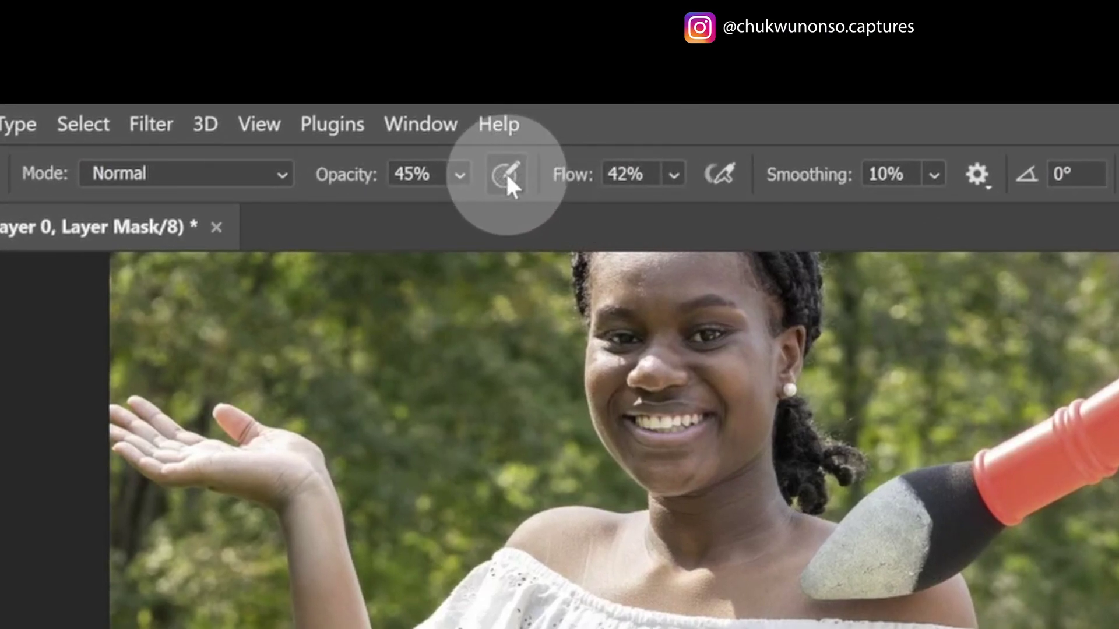
Raise the brush opacity to 60% and the flow to 66%
click(460, 174)
drag(517, 215, 536, 214)
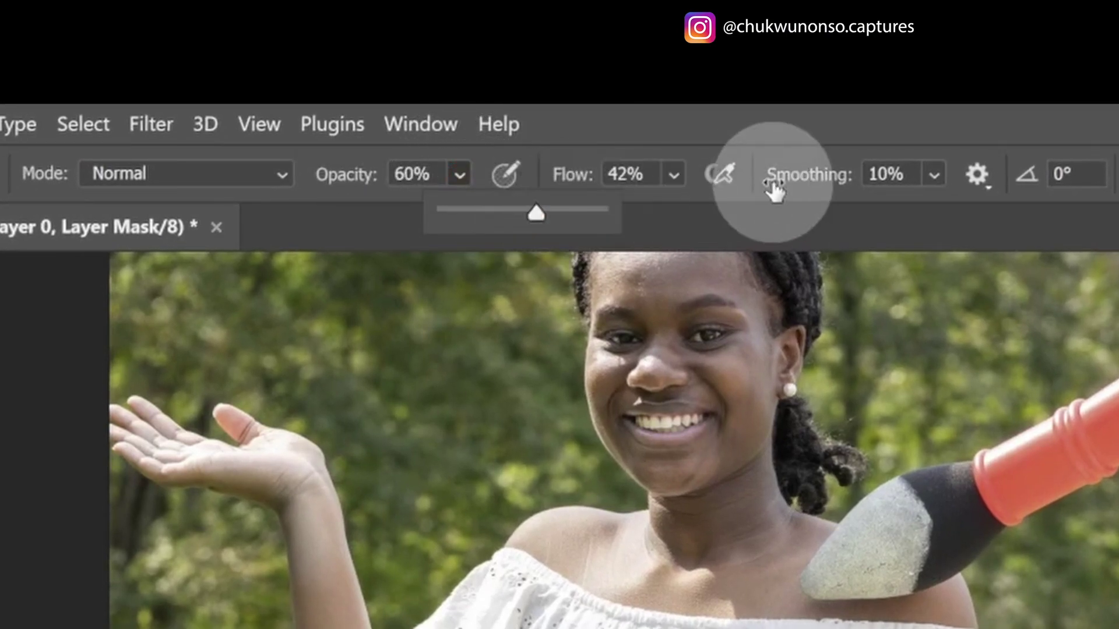
click(674, 174)
drag(725, 211, 763, 219)
Paint black on Layer 0's mask over the left woman's raised hand, wrist and forearm down to the elbow to remove their colour
click(137, 442)
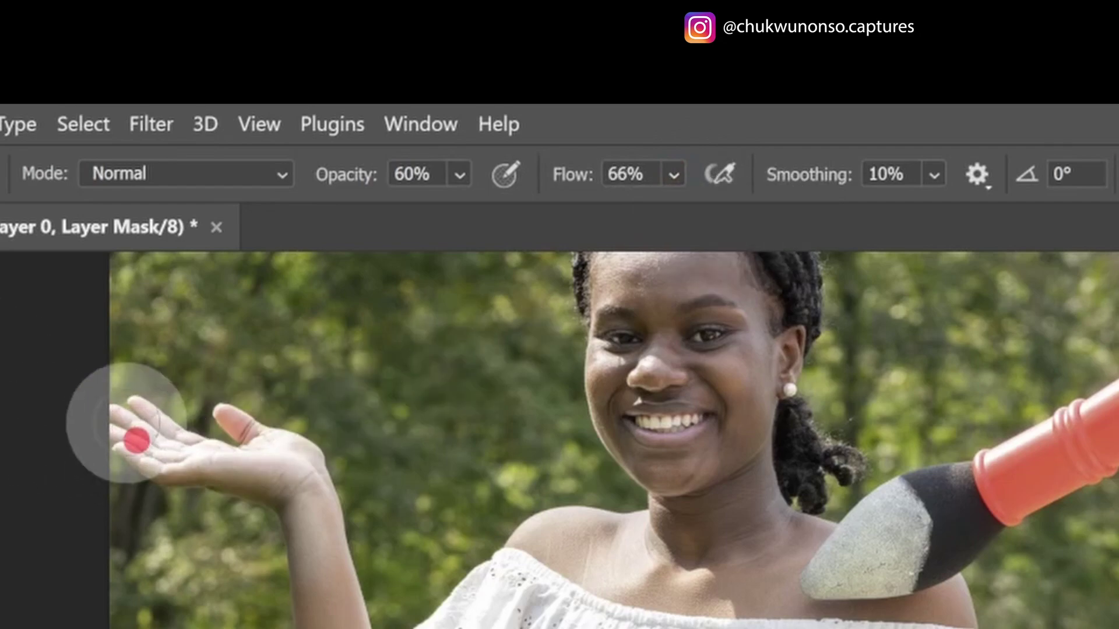
click(137, 430)
mouse_move(137, 430)
mouse_down()
mouse_move(280, 475)
mouse_move(226, 424)
mouse_move(254, 441)
mouse_up()
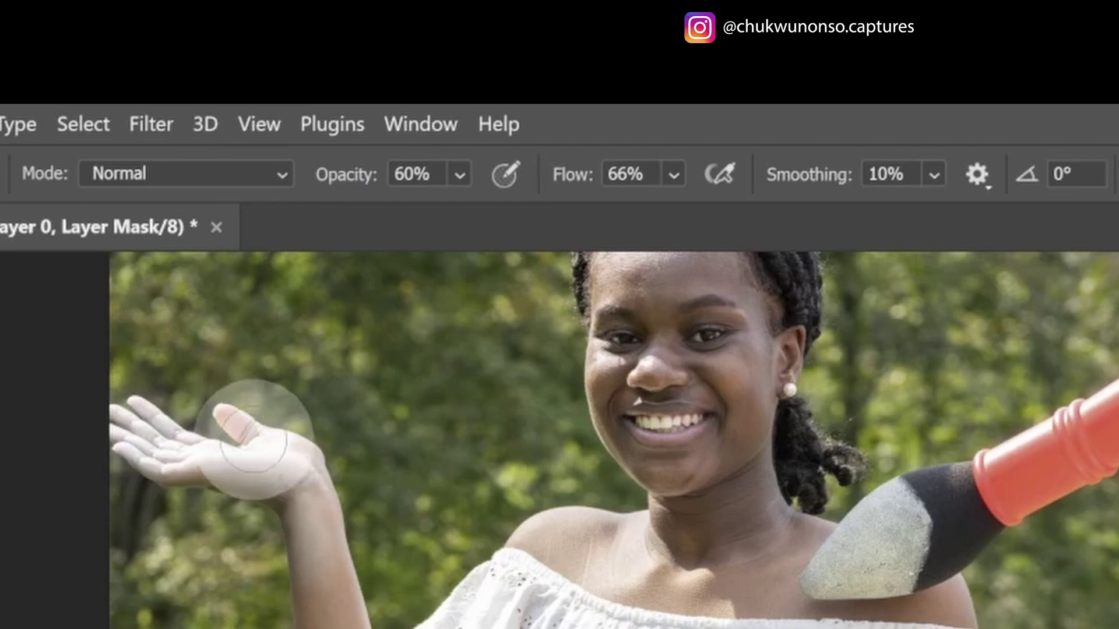
click(233, 427)
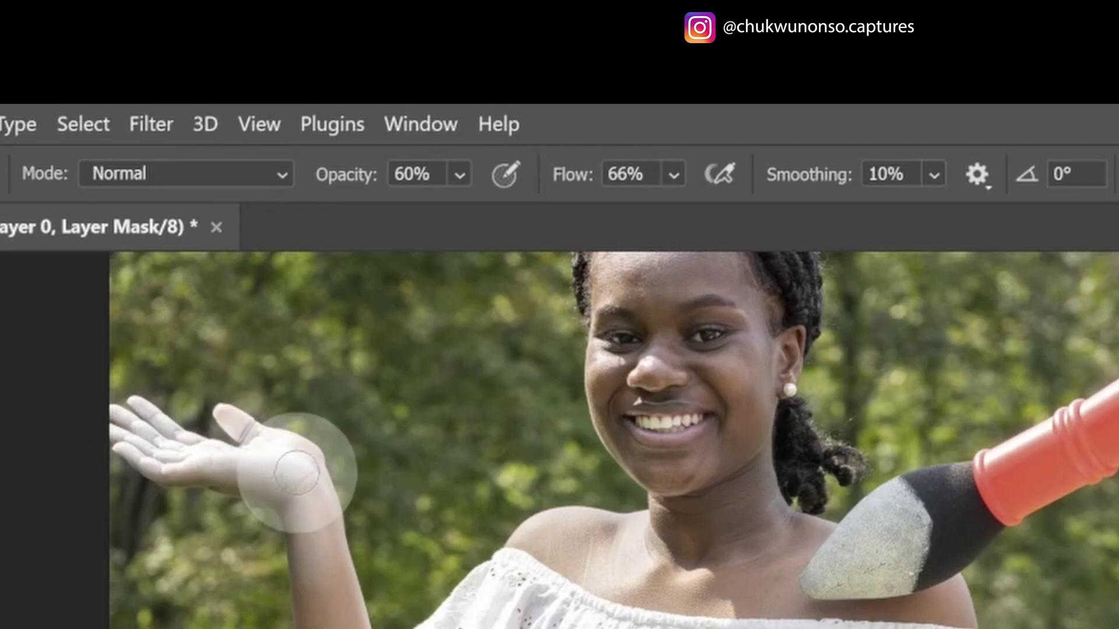
click(304, 458)
mouse_move(304, 459)
mouse_down()
mouse_move(320, 544)
mouse_move(275, 487)
mouse_up()
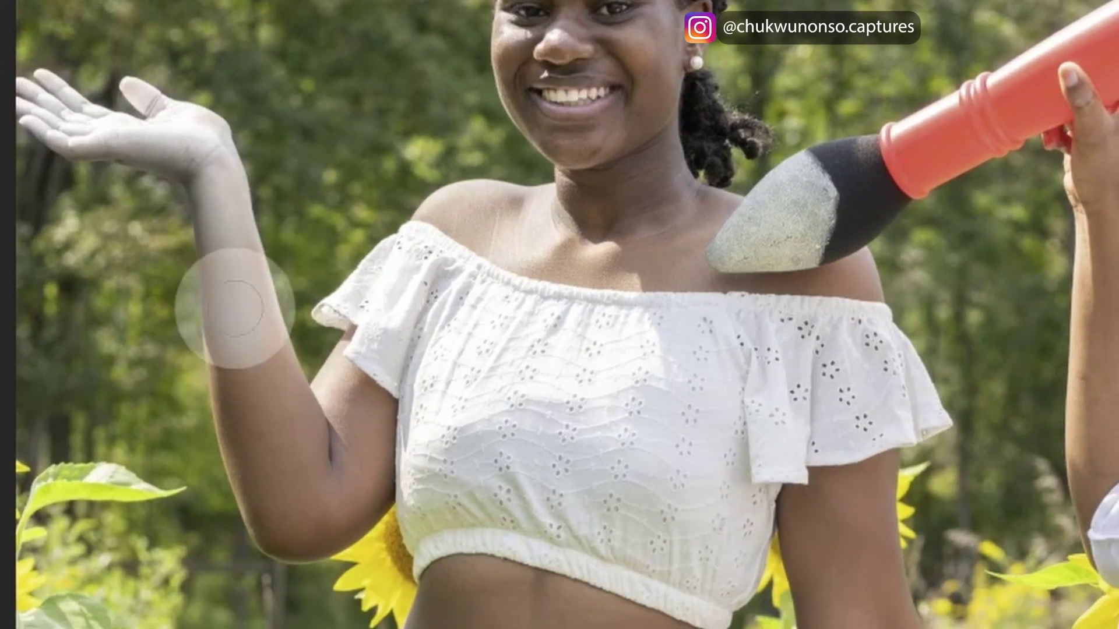
mouse_move(220, 278)
mouse_down()
mouse_move(262, 392)
mouse_move(242, 405)
mouse_move(225, 338)
mouse_up()
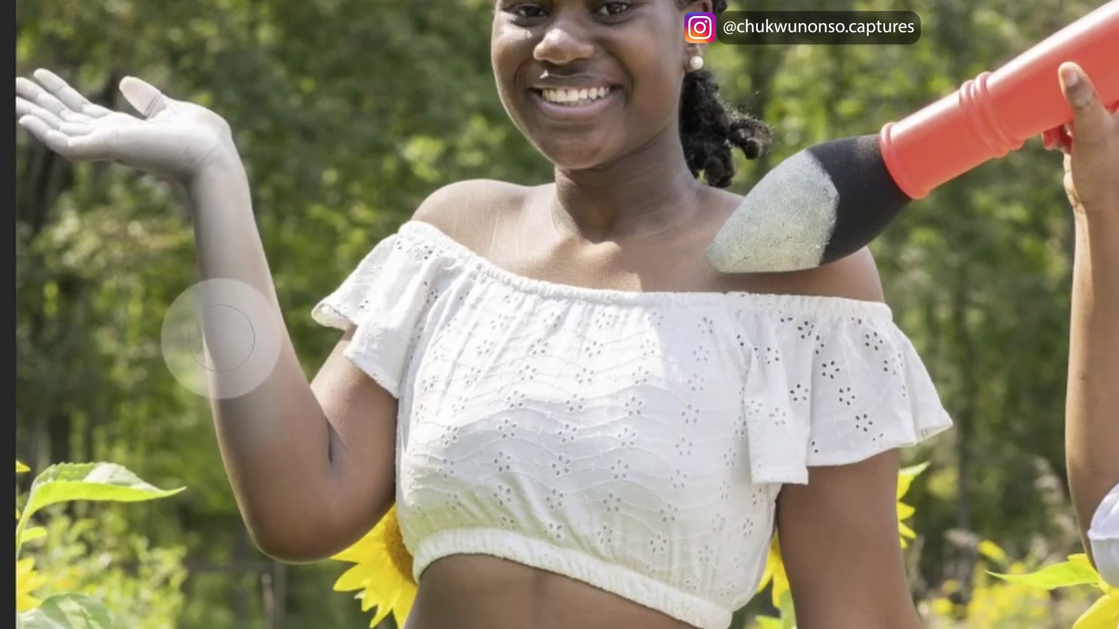
mouse_move(268, 402)
mouse_down()
mouse_move(217, 299)
mouse_move(245, 297)
mouse_move(262, 350)
mouse_up()
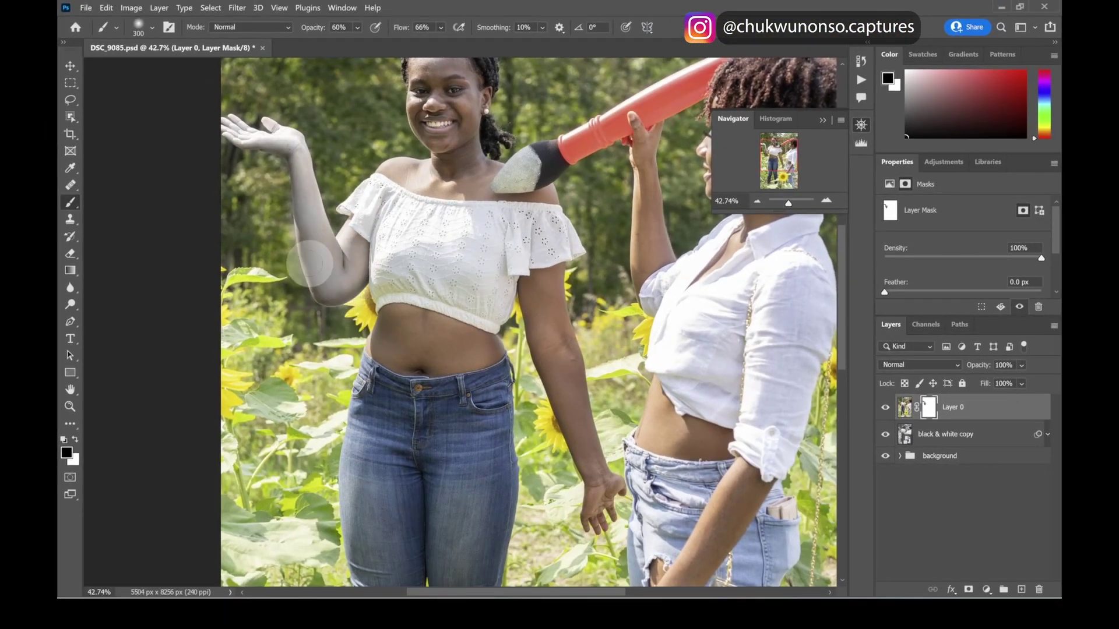
Enlarge the brush to 600 and paint on Layer 0's mask down the left woman's midriff and one jeans leg
key(])
key(])
key(])
key(])
mouse_move(399, 332)
mouse_down()
mouse_move(377, 367)
mouse_move(384, 460)
mouse_up()
scroll(372, 402, down, 1)
scroll(384, 454, down, 1)
scroll(395, 460, down, 1)
mouse_move(361, 542)
mouse_down()
mouse_move(388, 446)
mouse_move(379, 338)
mouse_move(395, 211)
mouse_up()
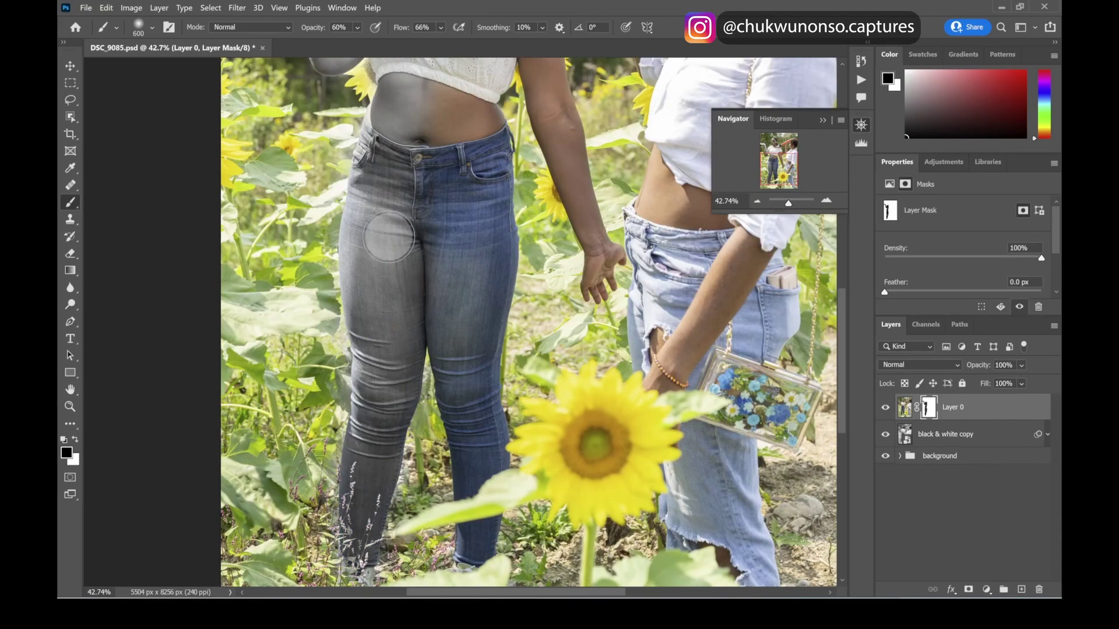
Switch the painting colour to white and touch up Layer 0's mask beside the greyed jeans leg to bring back background colour
scroll(395, 210, up, 2)
key(bracketleft)
drag(300, 328, 347, 418)
key(bracketright)
key(bracketright)
key(bracketright)
key(bracketright)
key(bracketright)
scroll(412, 208, up, 3)
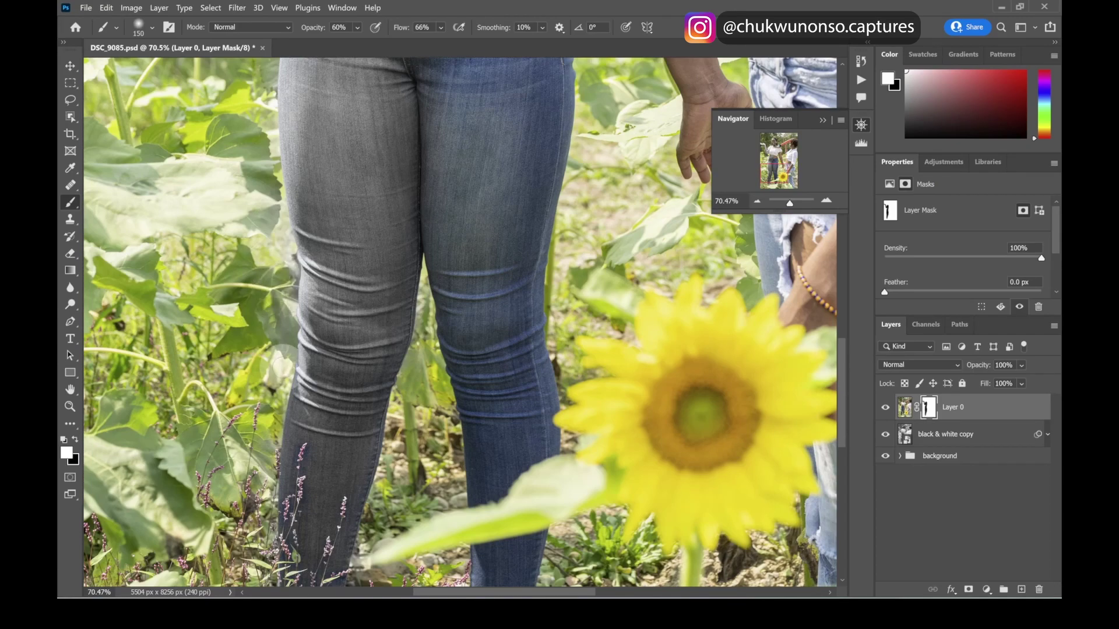
Reduce the brush to 100 and paint white over the small pink flowers in front of the greyed lower leg to restore their colour
scroll(287, 350, down, 2)
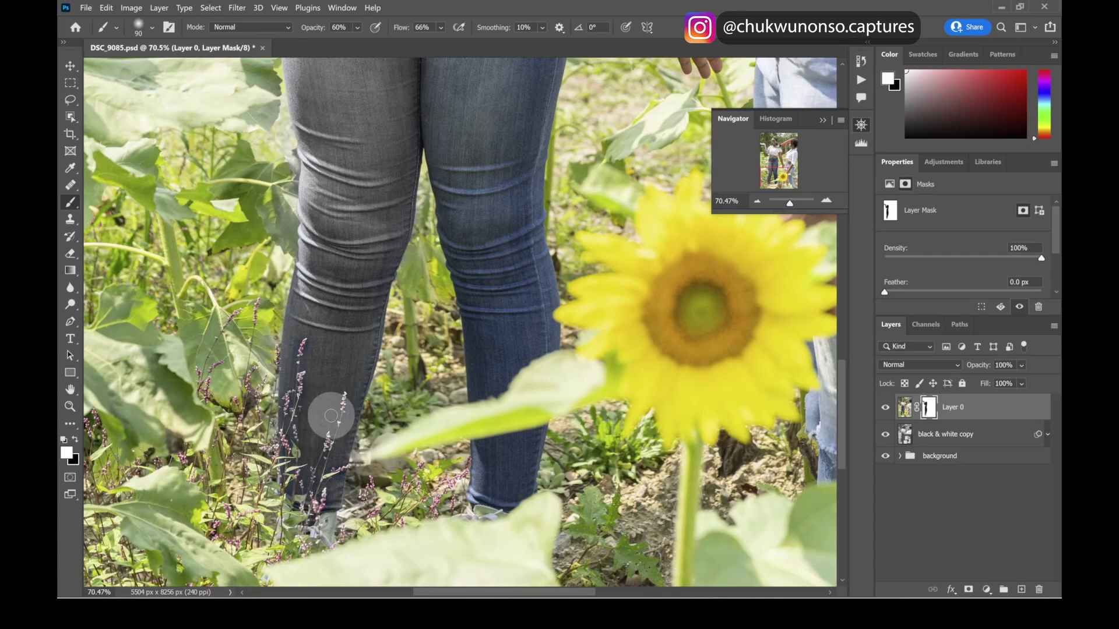
key(bracketright)
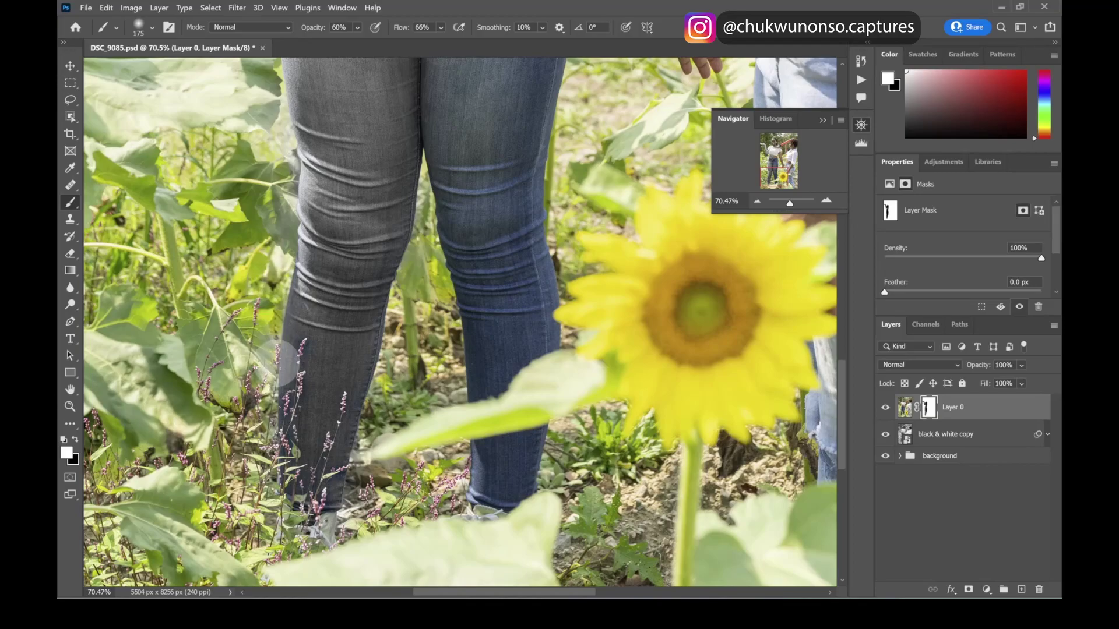
key(bracketleft)
key(bracketleft)
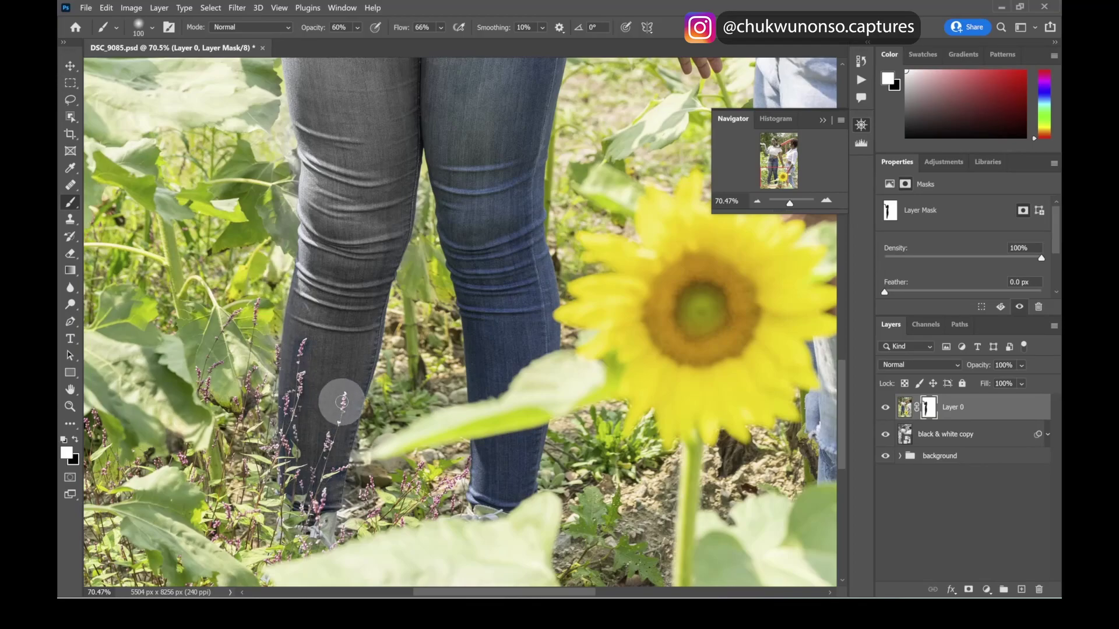
drag(344, 407, 313, 508)
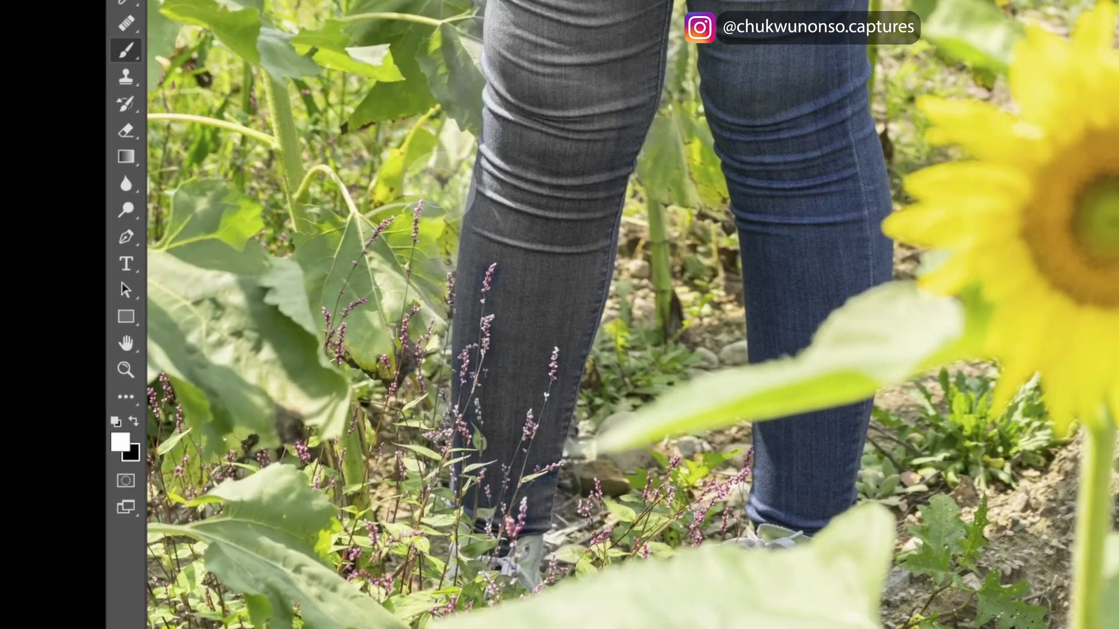
Paint white on the mask along both edges of the greyed leg and over the neighbouring leaves to restore the background colour
mouse_move(440, 183)
mouse_down()
mouse_move(438, 198)
mouse_move(451, 143)
mouse_up()
drag(460, 105, 465, 6)
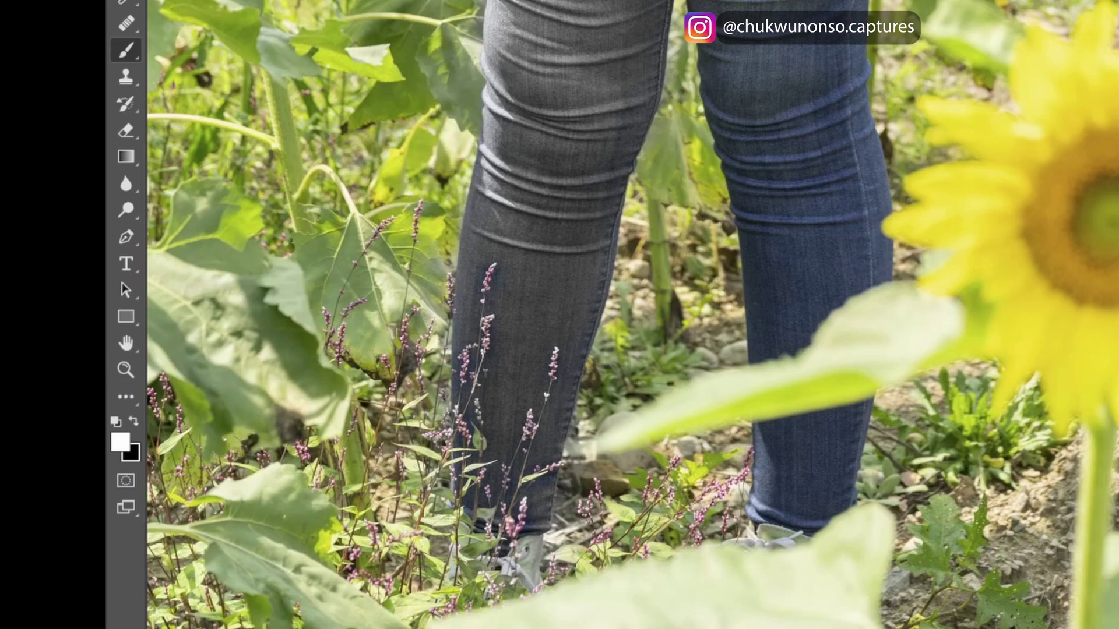
mouse_move(641, 194)
mouse_down()
mouse_move(651, 157)
mouse_move(634, 245)
mouse_up()
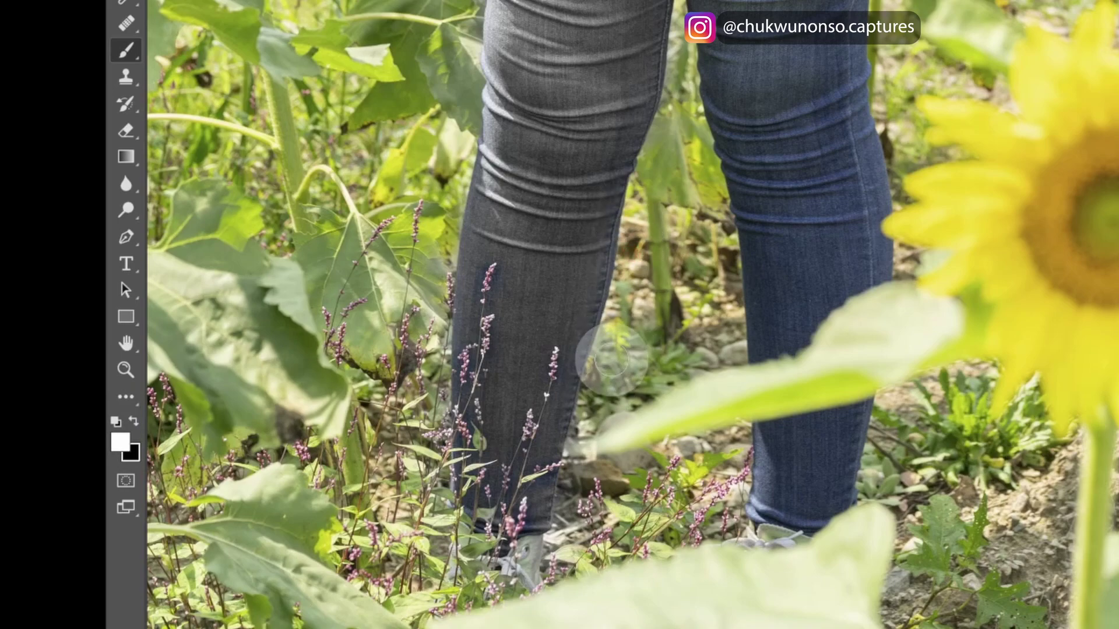
scroll(809, 297, up, 1)
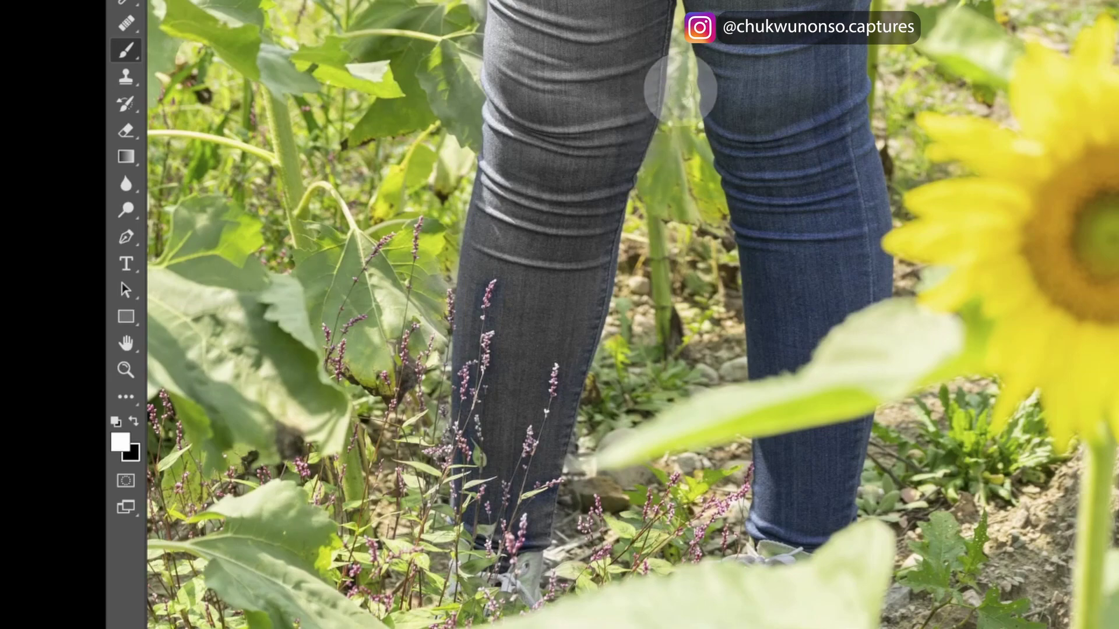
scroll(627, 95, up, 5)
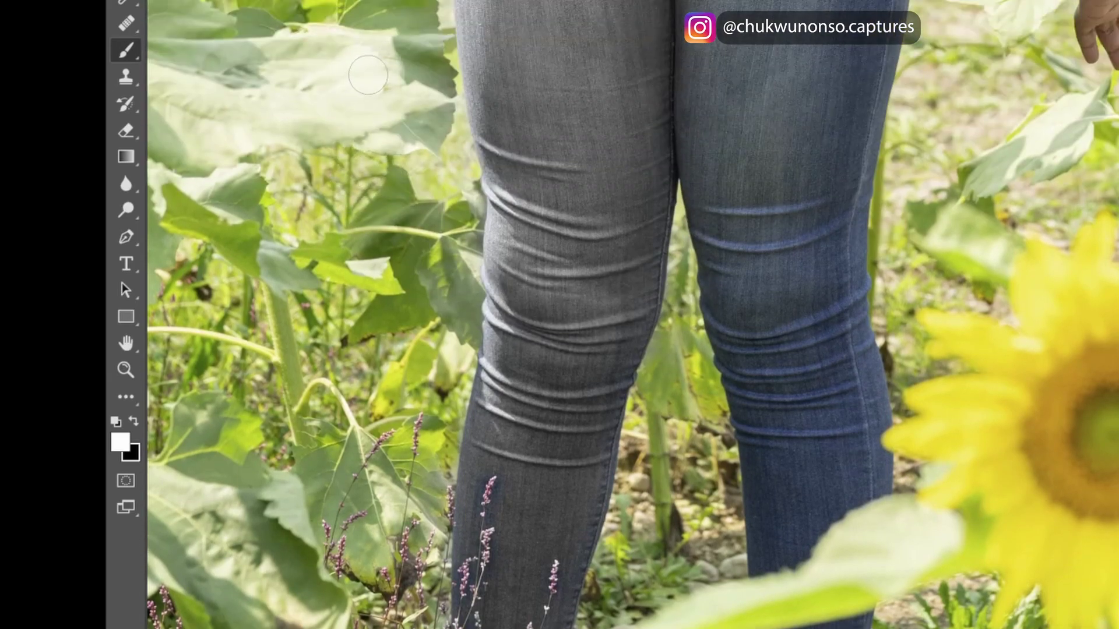
mouse_move(411, 49)
mouse_down()
mouse_move(446, 156)
mouse_move(452, 221)
mouse_move(453, 176)
mouse_up()
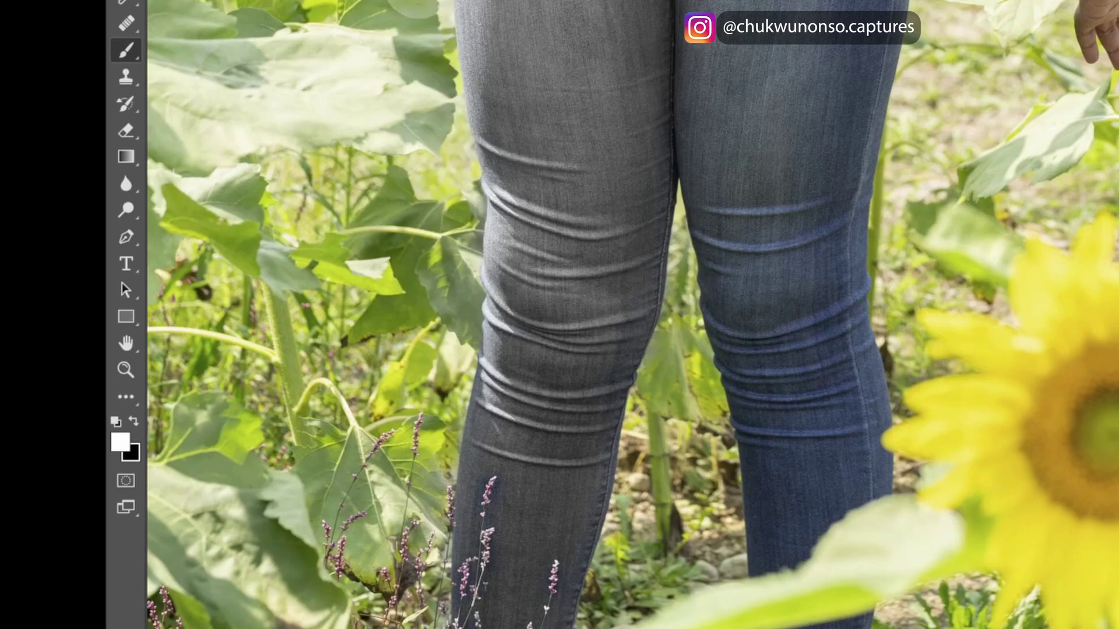
Switch back to black with a 600 brush and paint on the mask over the left woman's white top and midriff
scroll(427, 9, up, 5)
scroll(427, 11, up, 5)
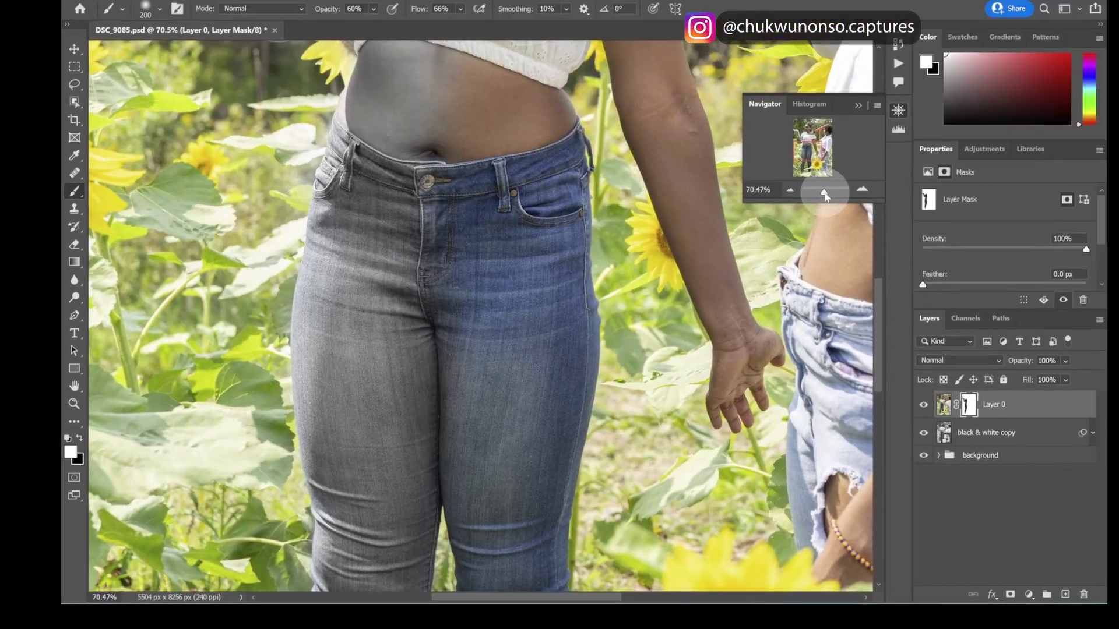
drag(822, 201, 788, 203)
scroll(443, 186, up, 5)
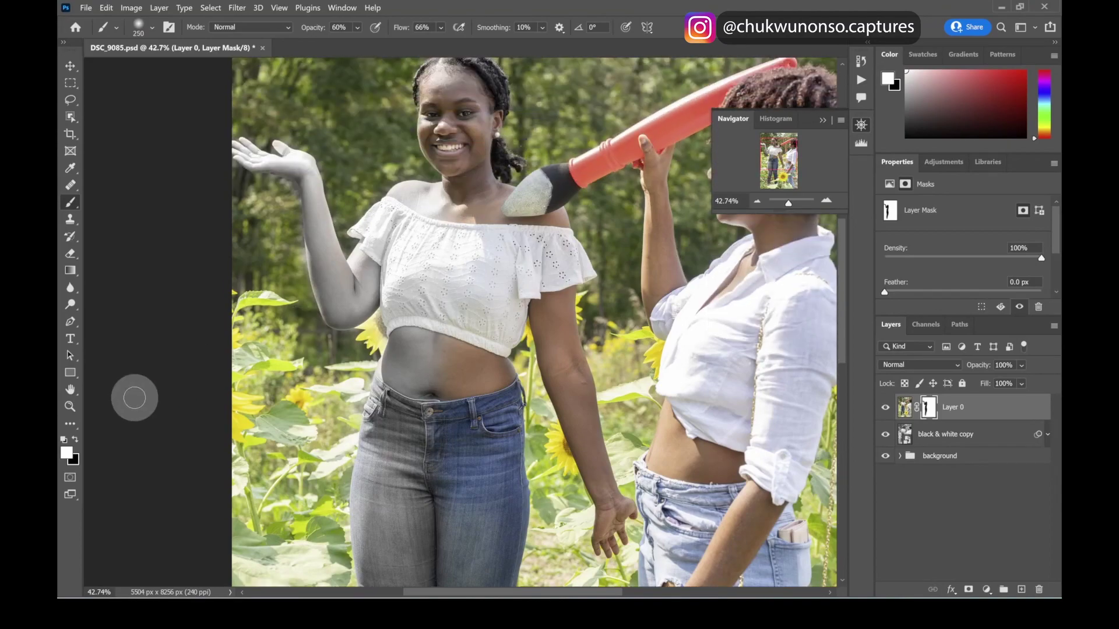
key(x)
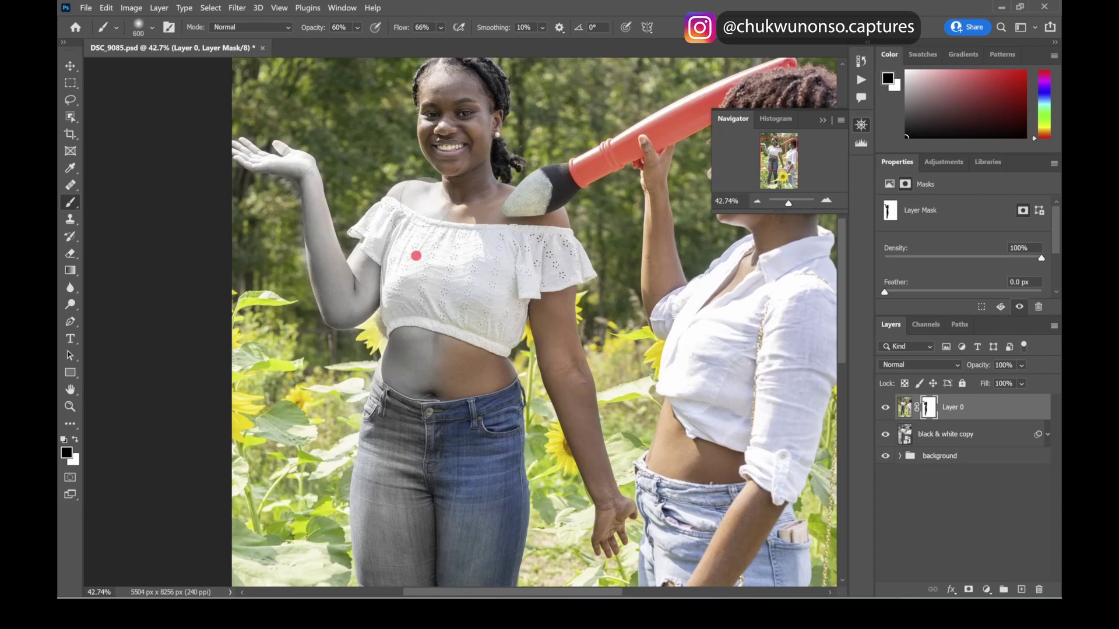
mouse_move(418, 367)
mouse_down()
mouse_move(402, 381)
mouse_move(420, 419)
mouse_up()
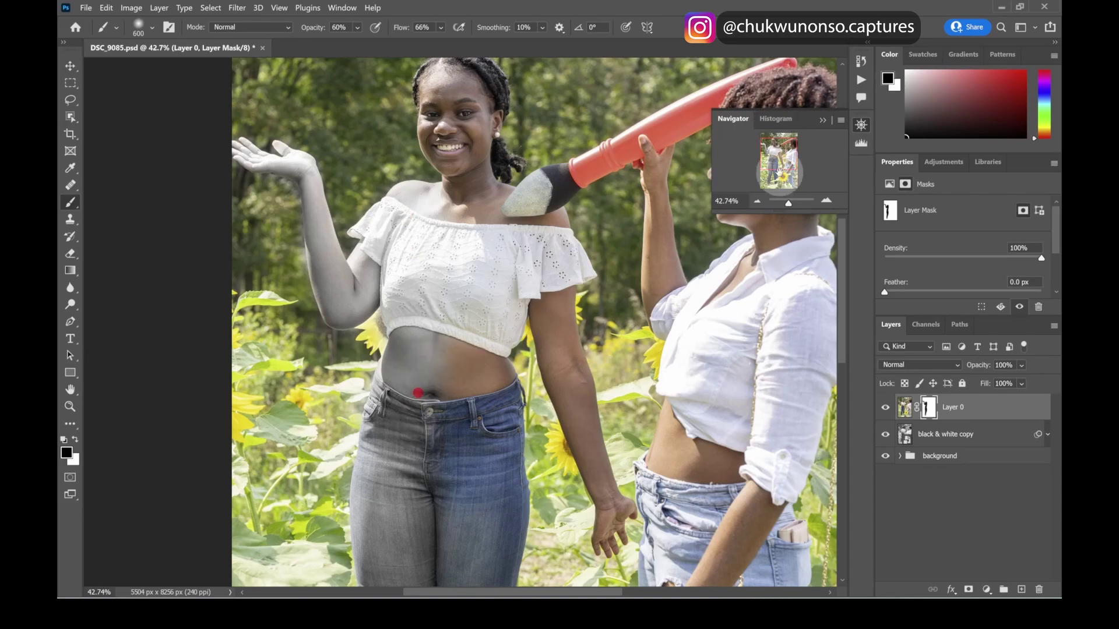
Restore the background colour beneath the raised hand and along the outer edge of the forearm with a smaller brush on the mask
drag(787, 202, 786, 202)
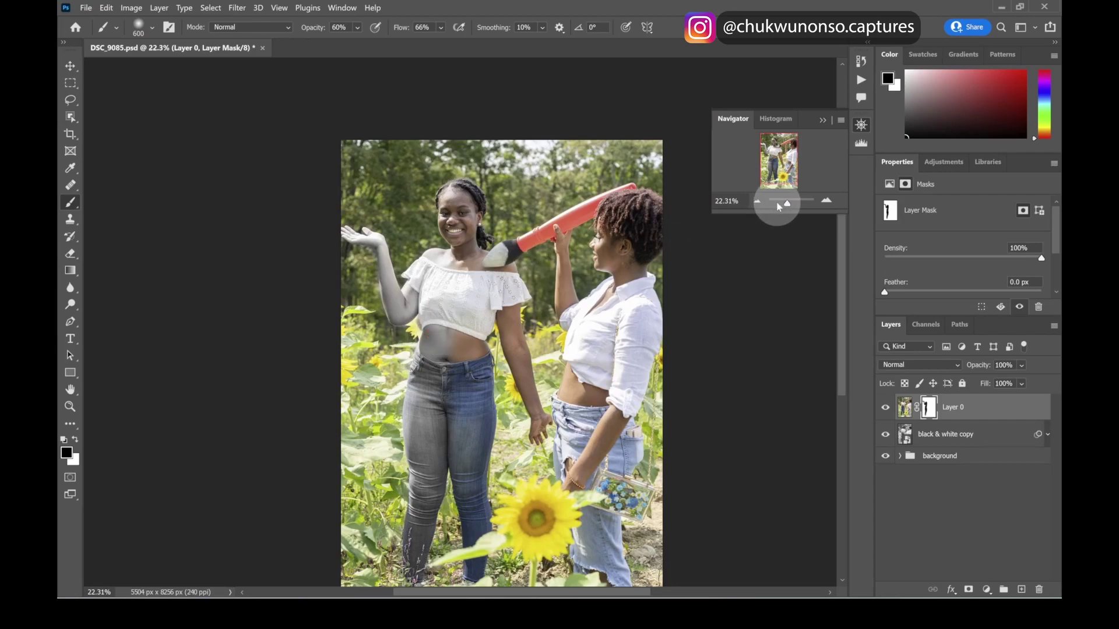
drag(783, 205, 790, 204)
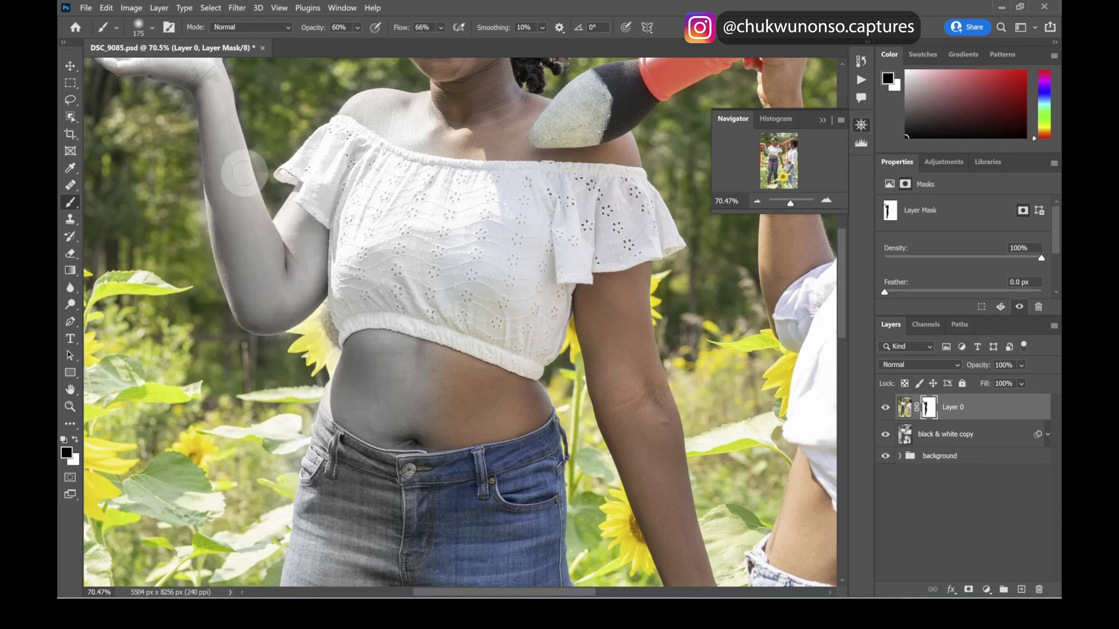
scroll(214, 164, up, 3)
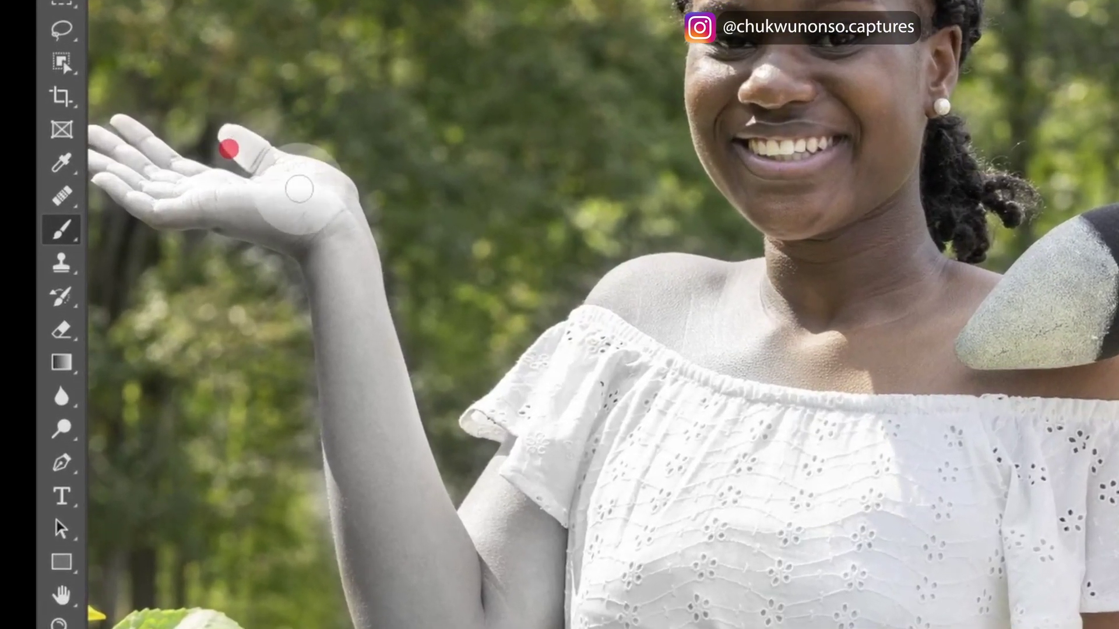
mouse_move(299, 188)
mouse_down()
mouse_move(327, 201)
mouse_move(227, 226)
mouse_up()
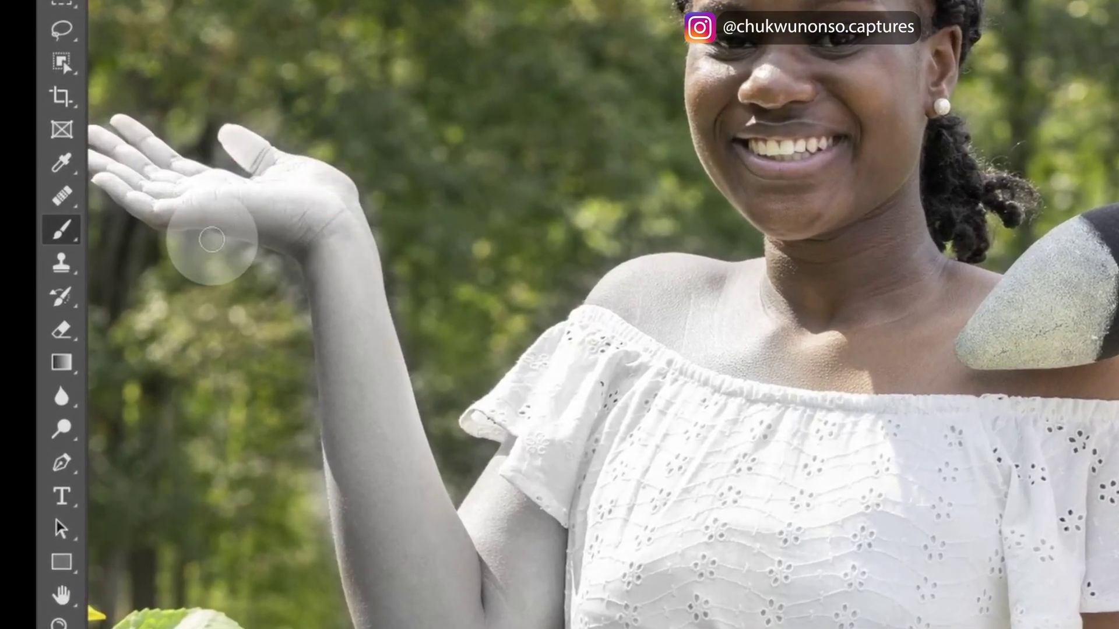
mouse_move(204, 251)
mouse_down()
mouse_move(234, 252)
mouse_move(270, 285)
mouse_move(256, 261)
mouse_move(275, 268)
mouse_move(295, 300)
mouse_move(310, 389)
mouse_move(299, 449)
mouse_up()
drag(282, 359, 302, 487)
Paint white on the mask around the wrist, below the elbow and between forearm and sleeve to restore the background there
drag(289, 112, 380, 194)
mouse_move(292, 352)
mouse_down()
mouse_move(312, 554)
mouse_move(335, 611)
mouse_move(228, 448)
mouse_up()
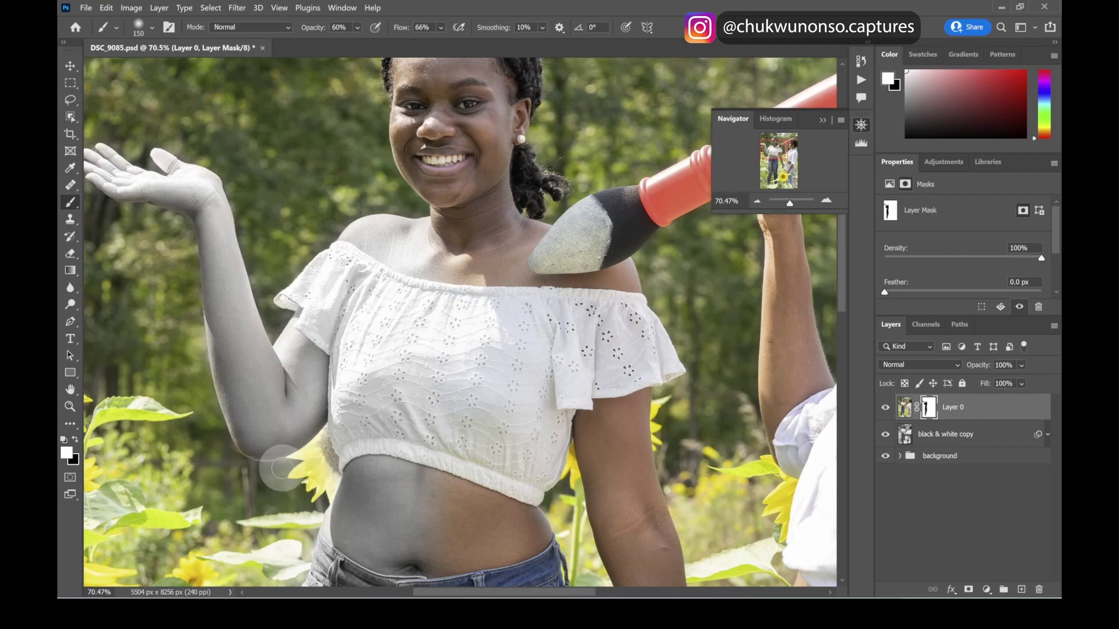
mouse_move(268, 473)
mouse_down()
mouse_move(200, 412)
mouse_move(260, 283)
mouse_up()
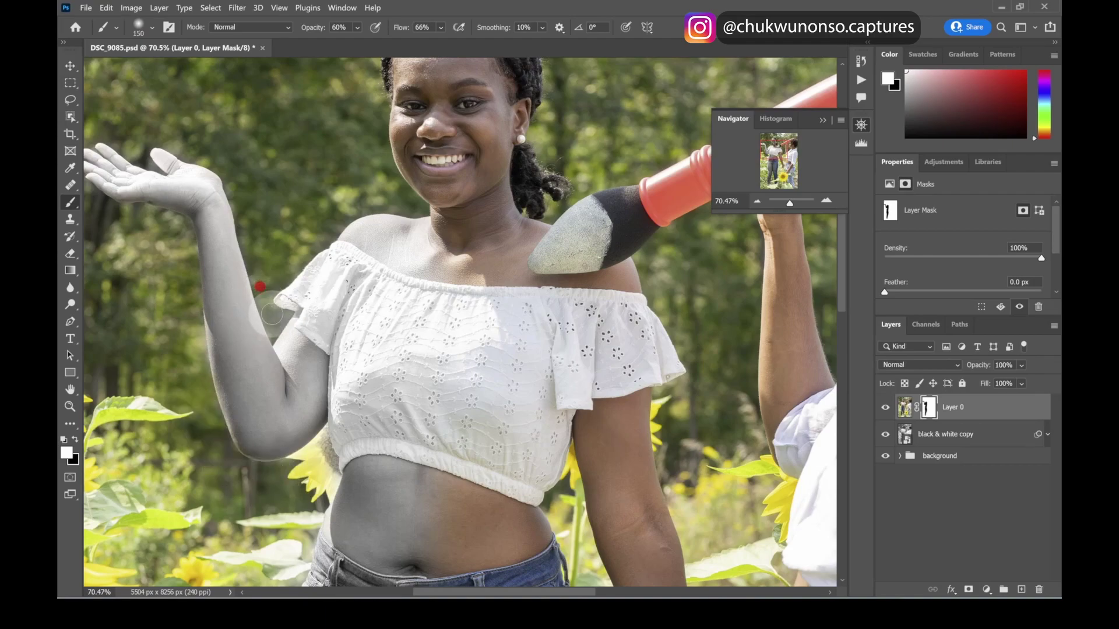
mouse_move(275, 321)
mouse_down()
mouse_move(264, 199)
mouse_move(178, 199)
mouse_up()
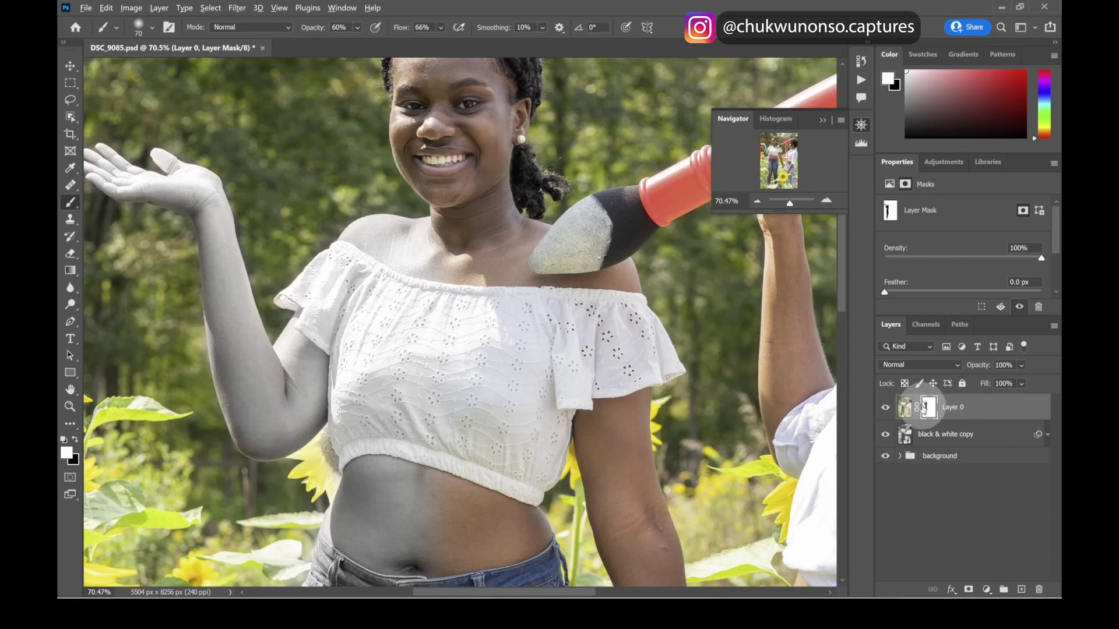
Display Layer 0's mask on its own to inspect the arm and body for uneven grey patches, and return to the photo
alt+click(931, 408)
scroll(412, 372, down, 10)
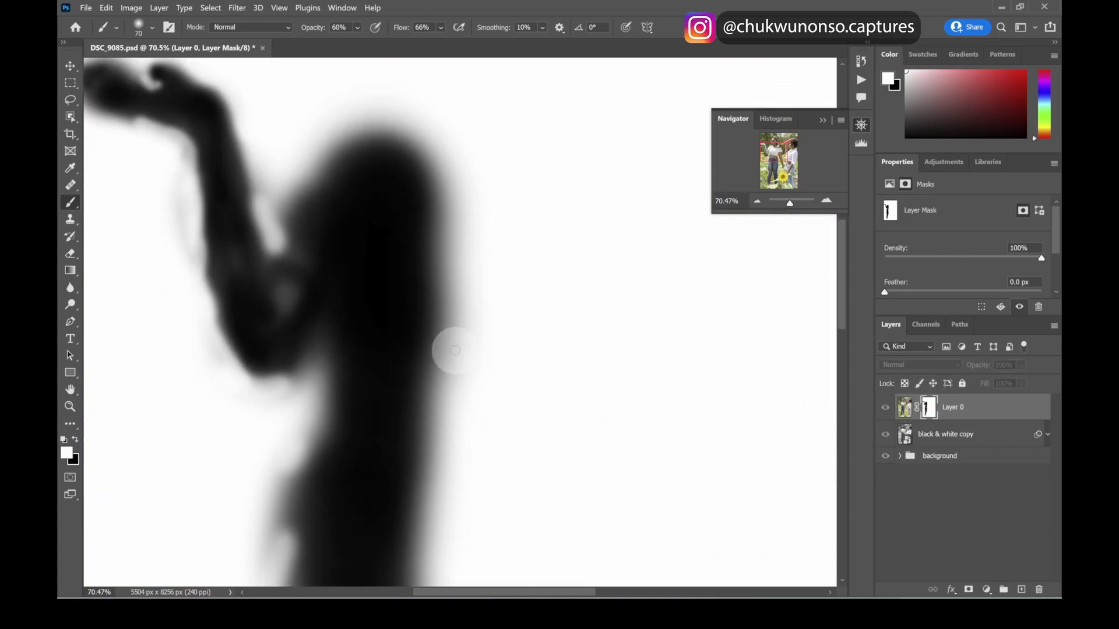
click(789, 202)
drag(789, 202, 762, 157)
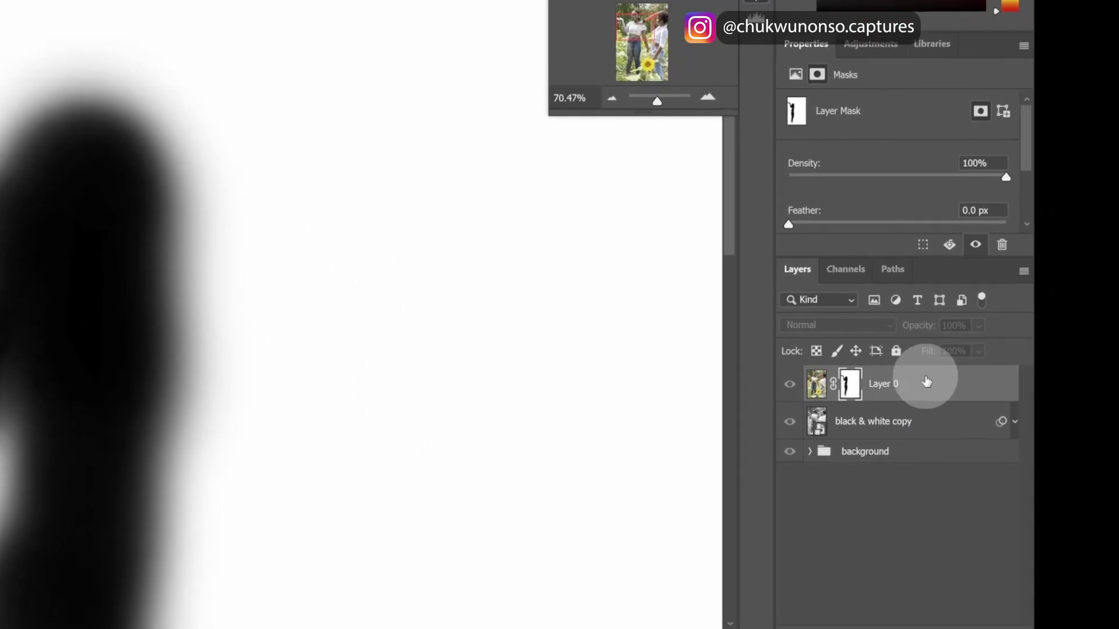
click(851, 386)
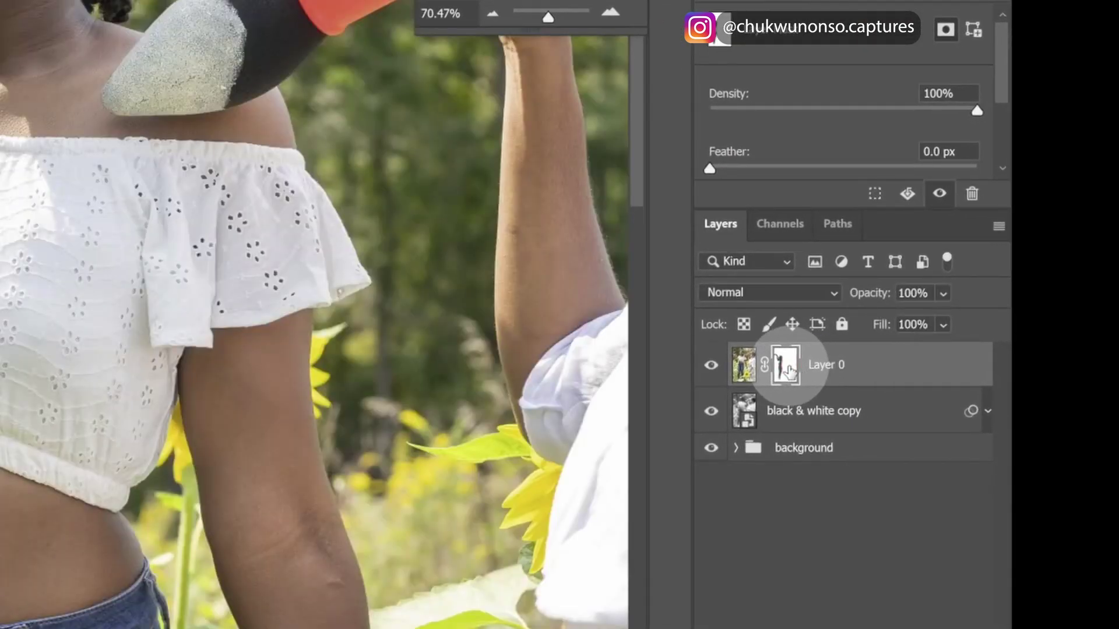
Show Layer 0's mask alone again and paint black over the grey patches around the elbow and along the arm
alt+click(788, 368)
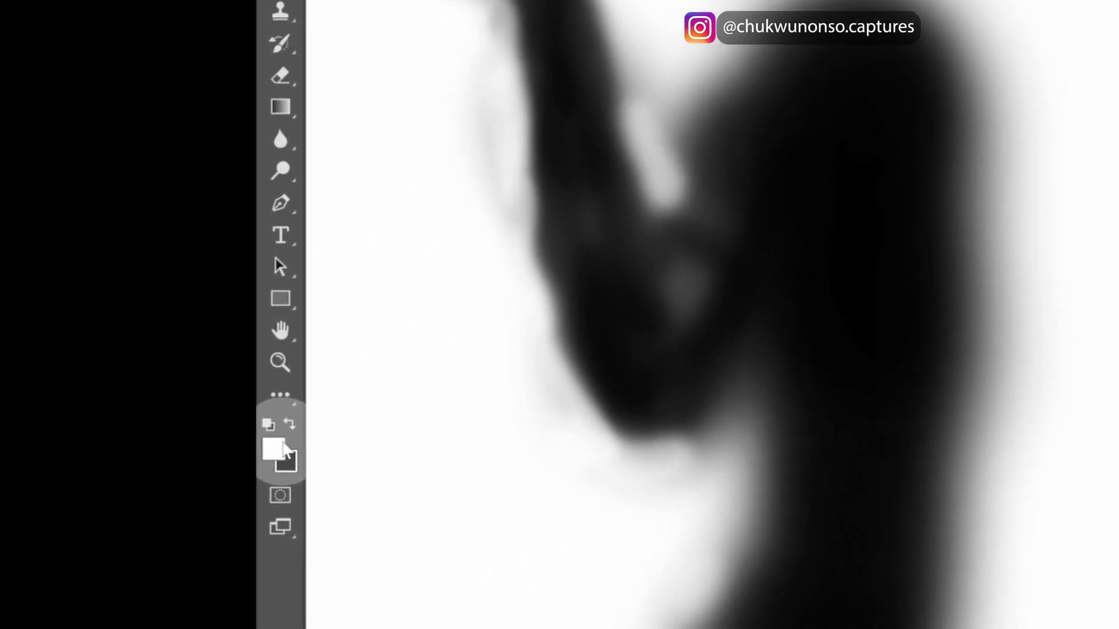
key(x)
mouse_move(729, 227)
mouse_down()
mouse_move(666, 335)
mouse_move(704, 243)
mouse_move(604, 250)
mouse_move(579, 183)
mouse_move(655, 312)
mouse_move(746, 227)
mouse_move(740, 208)
mouse_move(717, 257)
mouse_move(740, 165)
mouse_move(694, 354)
mouse_move(604, 250)
mouse_move(557, 1)
mouse_move(500, 1)
mouse_up()
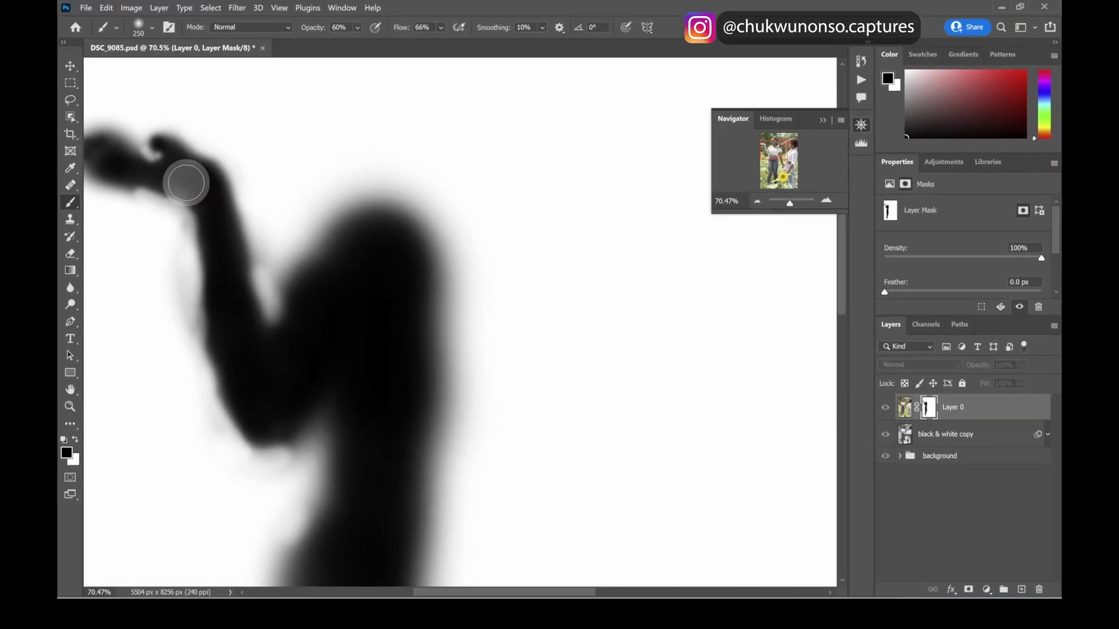
Fill the uneven areas of the hand with black on the mask and return to the normal photo view
mouse_move(180, 180)
mouse_down()
mouse_move(216, 224)
mouse_move(260, 388)
mouse_move(348, 308)
mouse_move(329, 359)
mouse_move(308, 376)
mouse_move(107, 150)
mouse_up()
key(bracketleft)
click(904, 399)
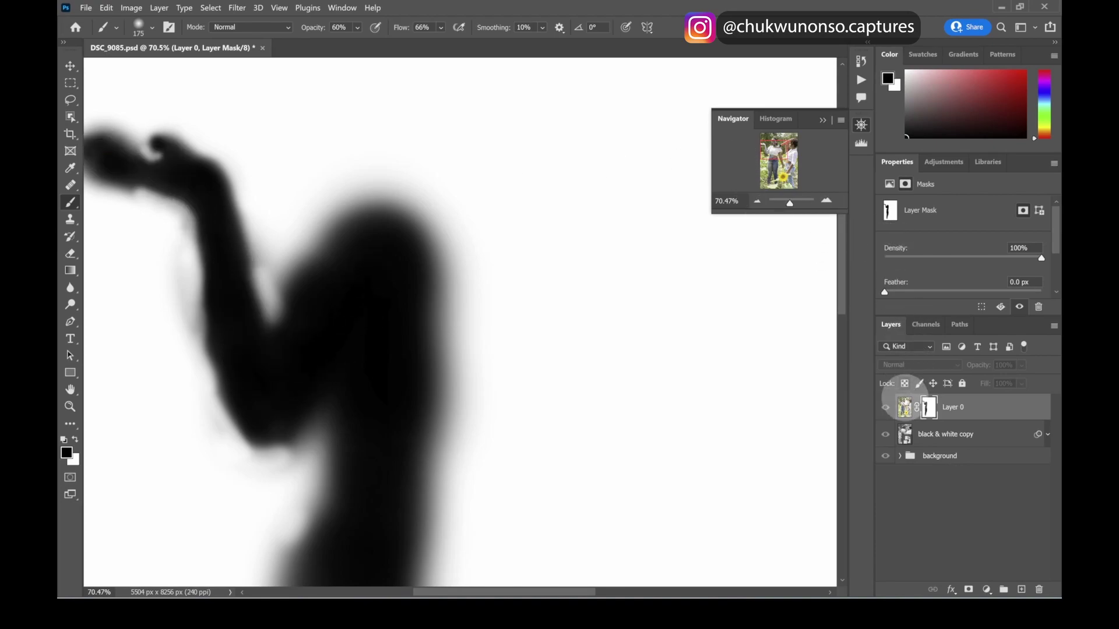
alt+click(930, 415)
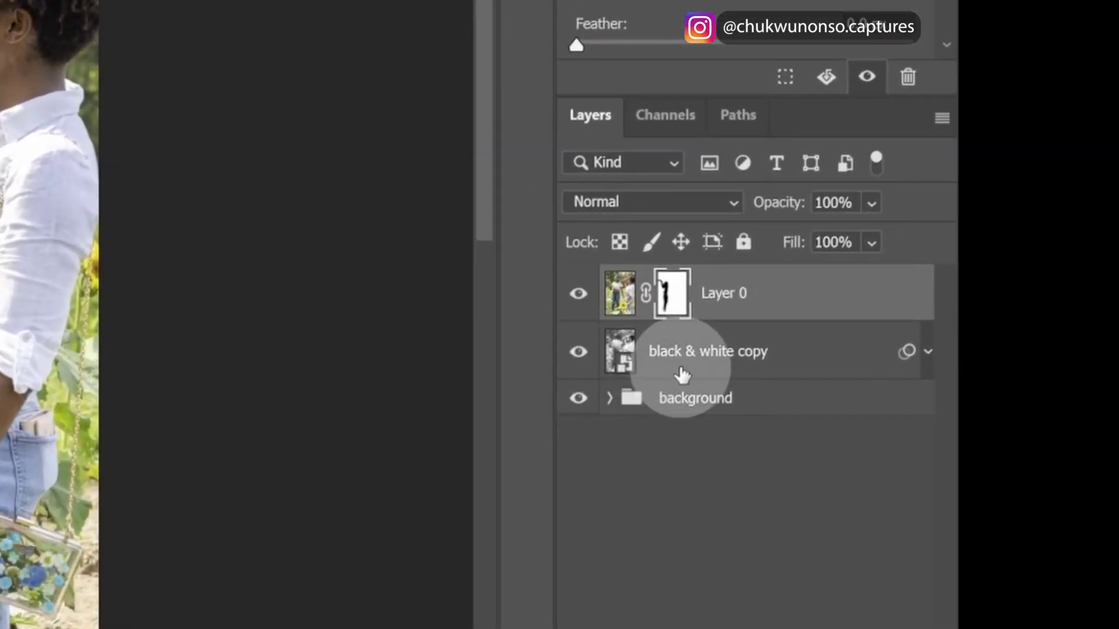
Preview the photo without Layer 0 and the black & white copy, restore both, and add a layer mask to the black & white copy
click(681, 372)
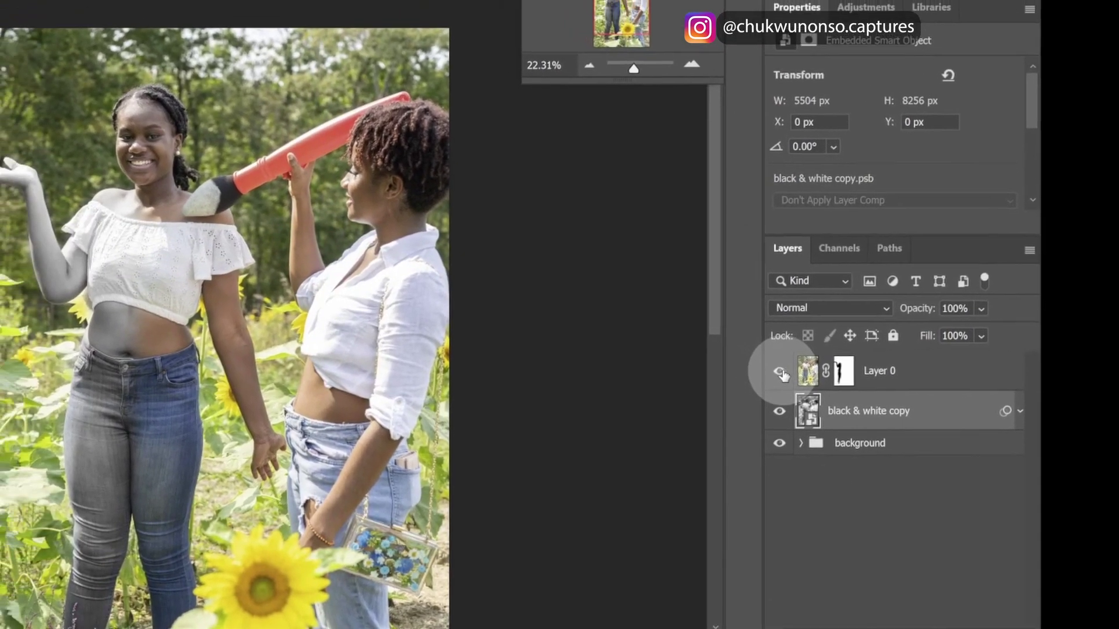
click(779, 371)
click(779, 411)
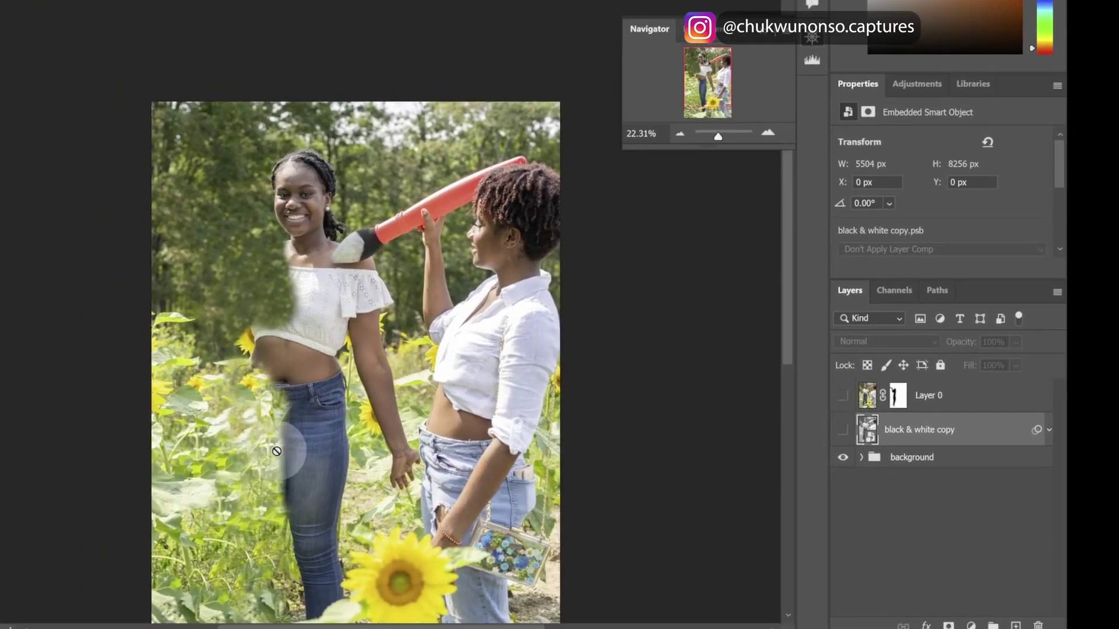
click(842, 430)
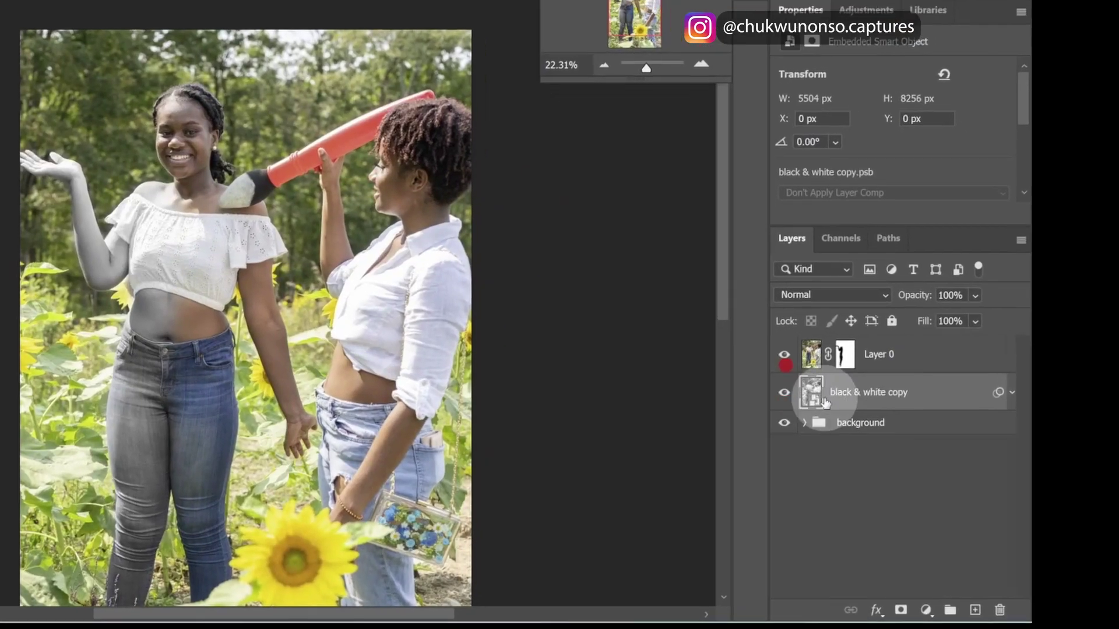
click(892, 429)
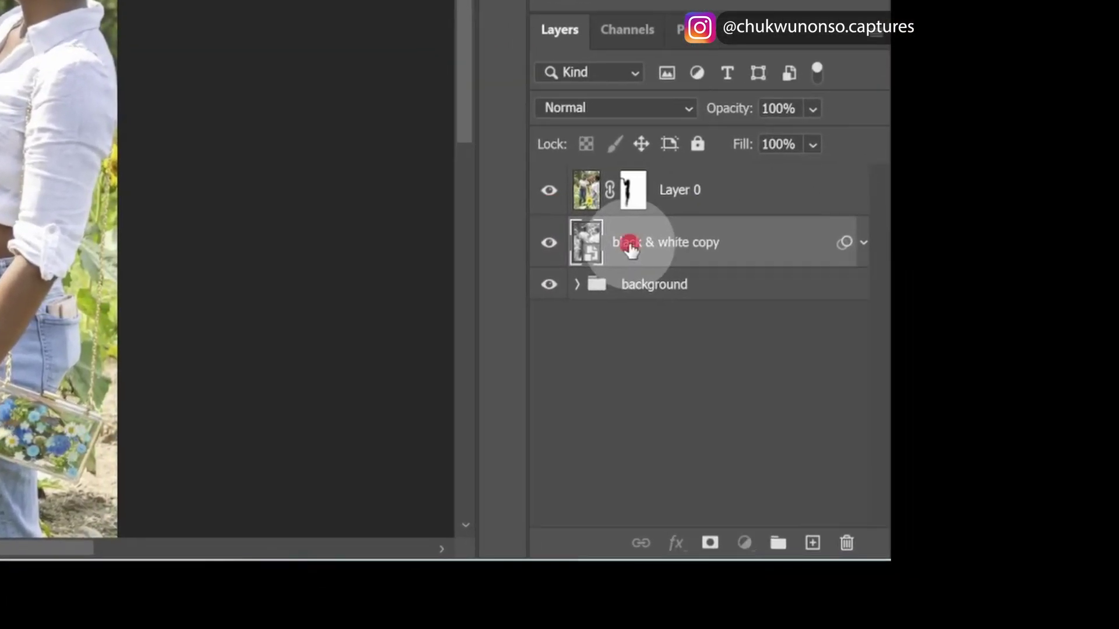
click(710, 544)
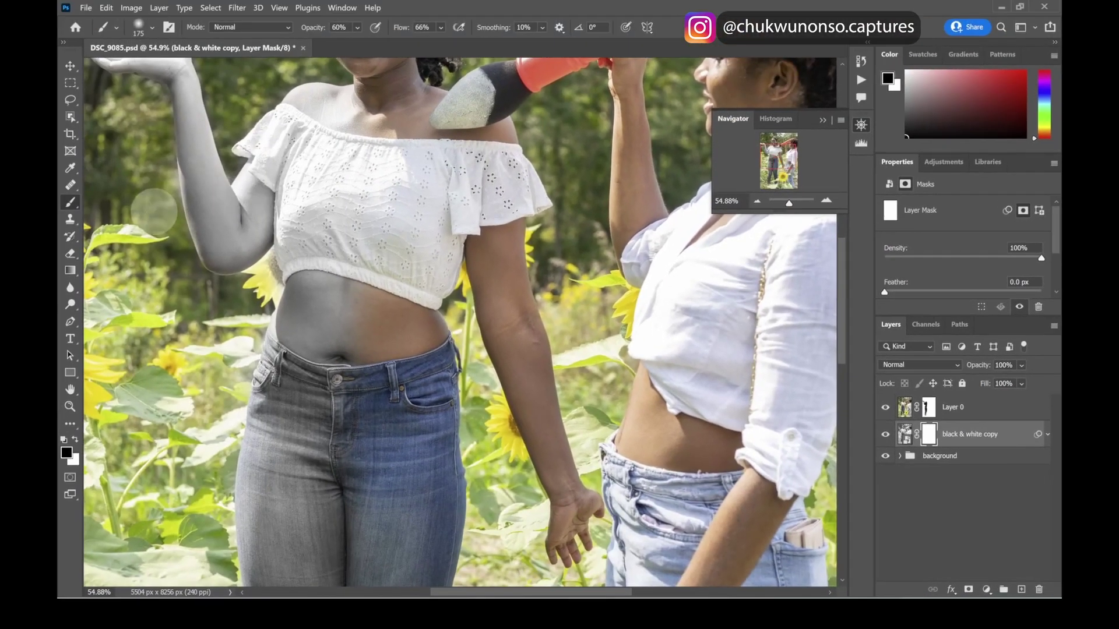
Set the brush for the black & white copy's mask to 43% opacity and 37% flow
scroll(154, 213, up, 3)
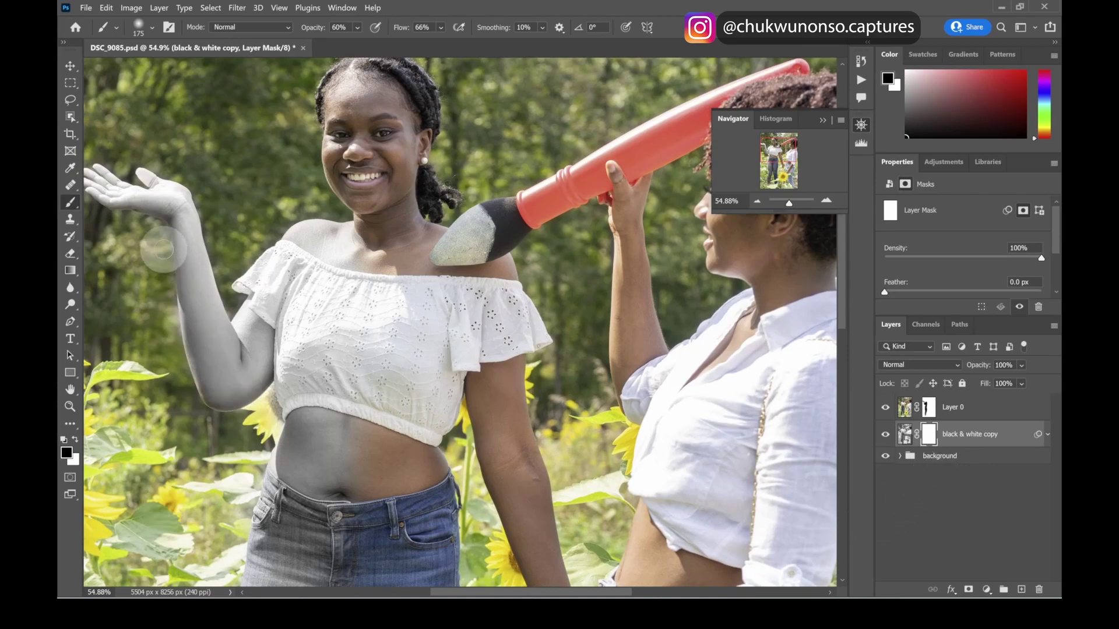
scroll(163, 247, up, 2)
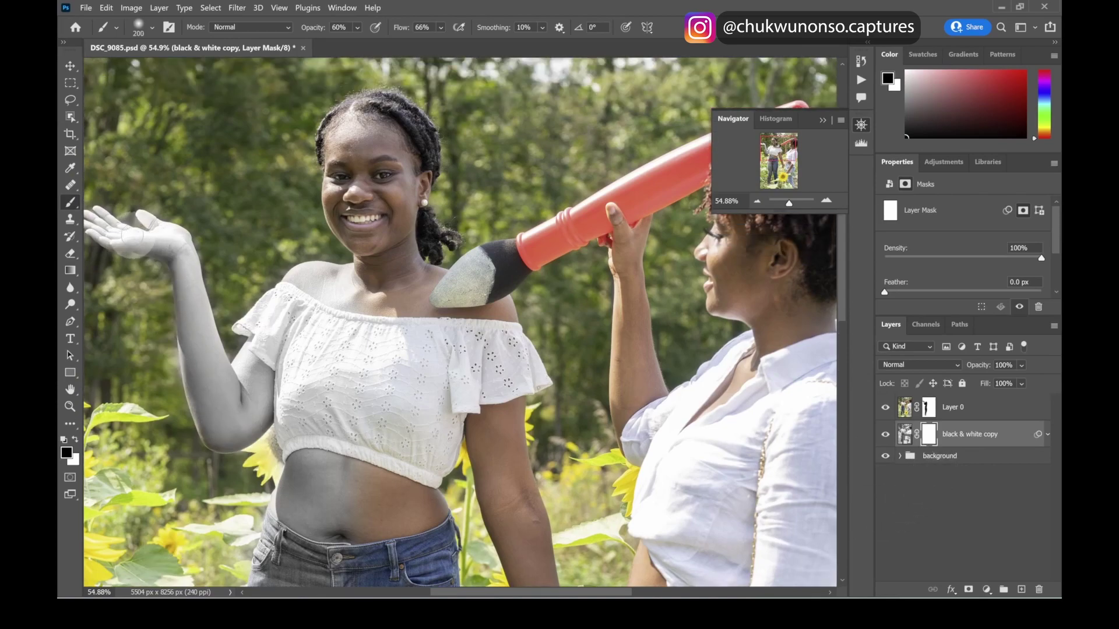
drag(789, 203, 788, 204)
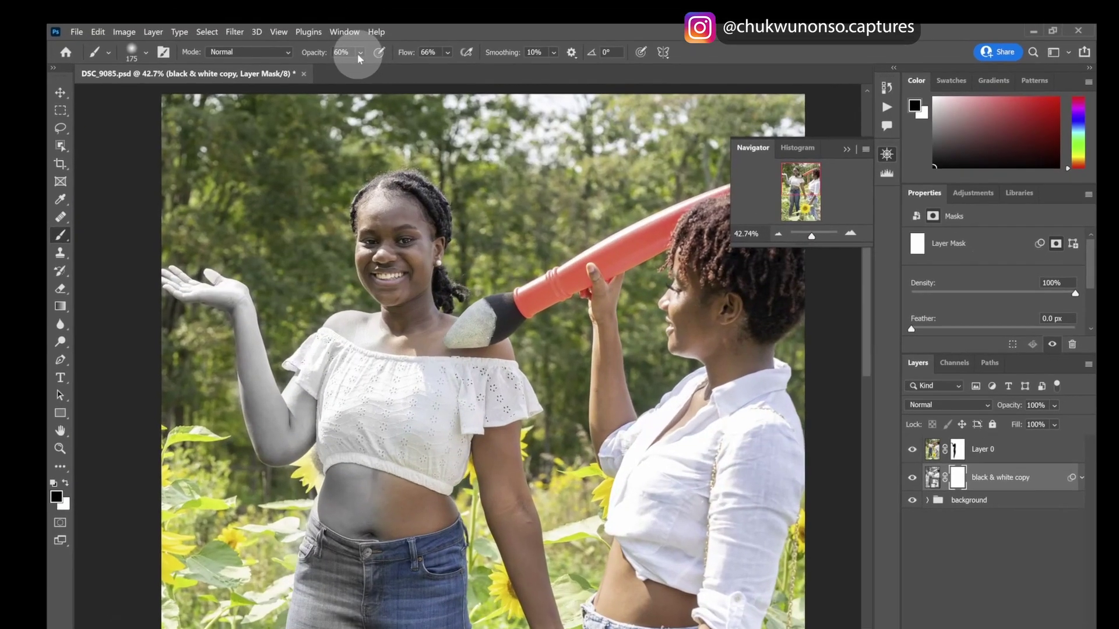
click(360, 53)
drag(389, 69, 377, 69)
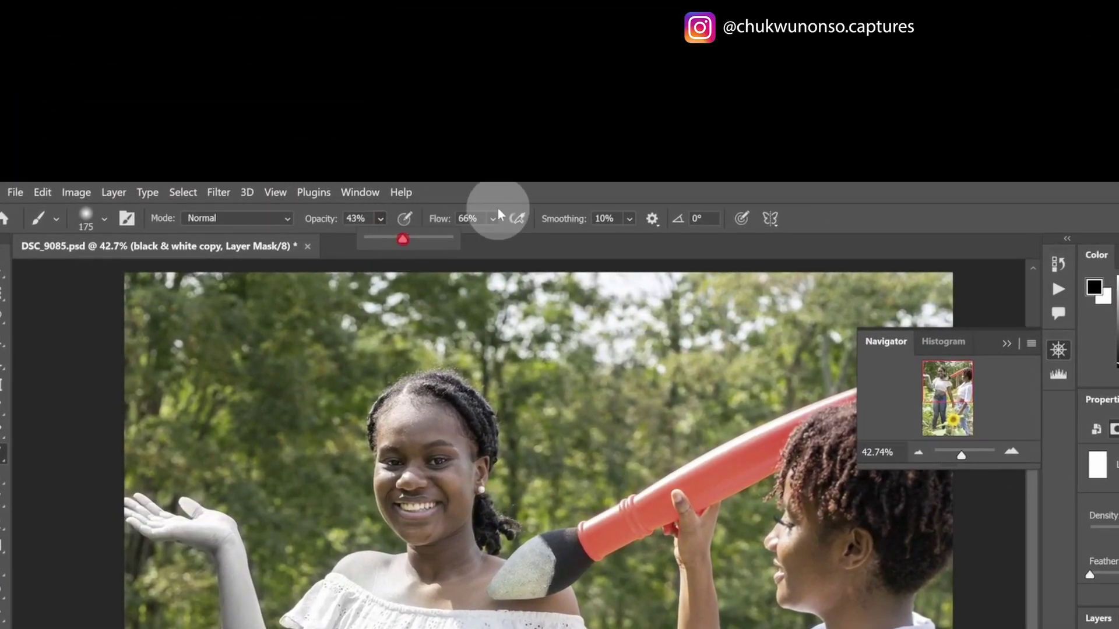
click(495, 219)
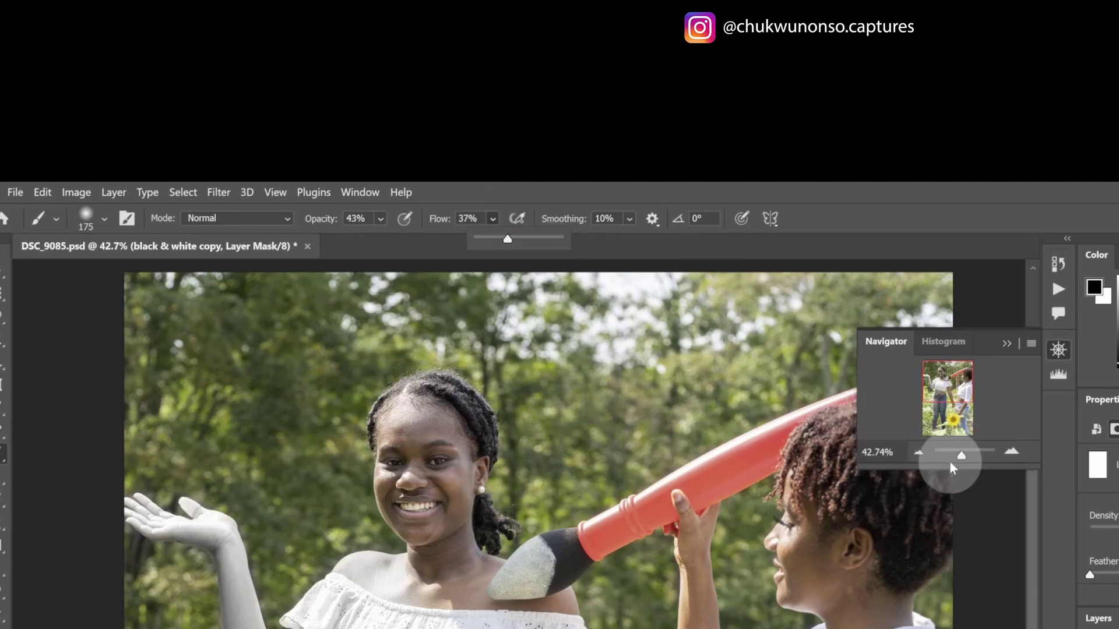
Paint soft black on the black & white copy's mask over the left woman's hand, arm, torso and leg, using 30% opacity and 27% flow
click(966, 454)
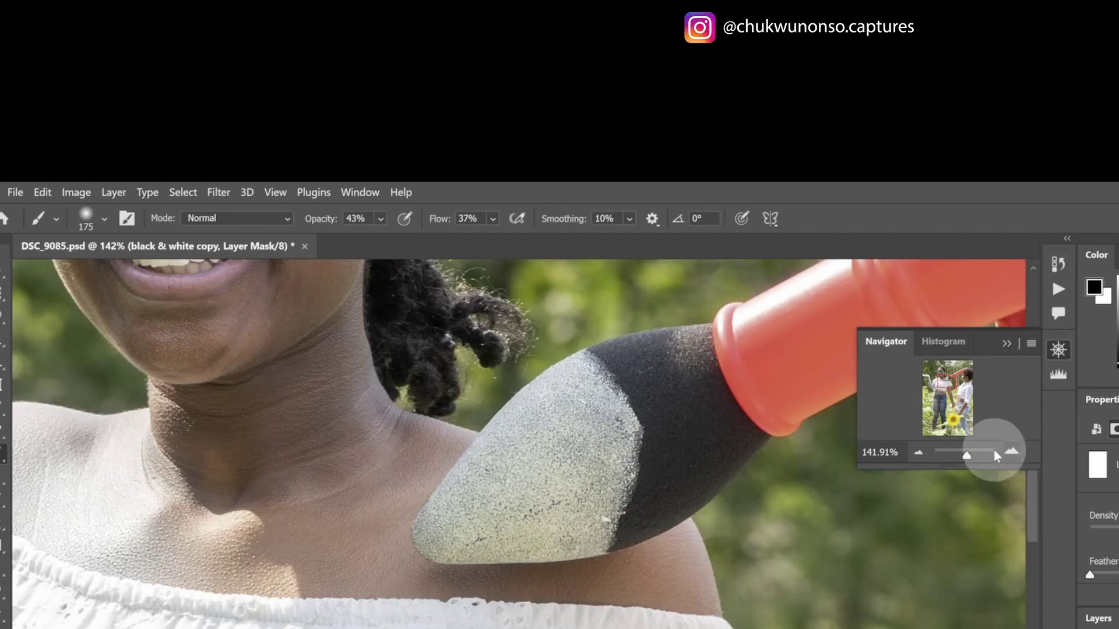
drag(965, 455, 962, 453)
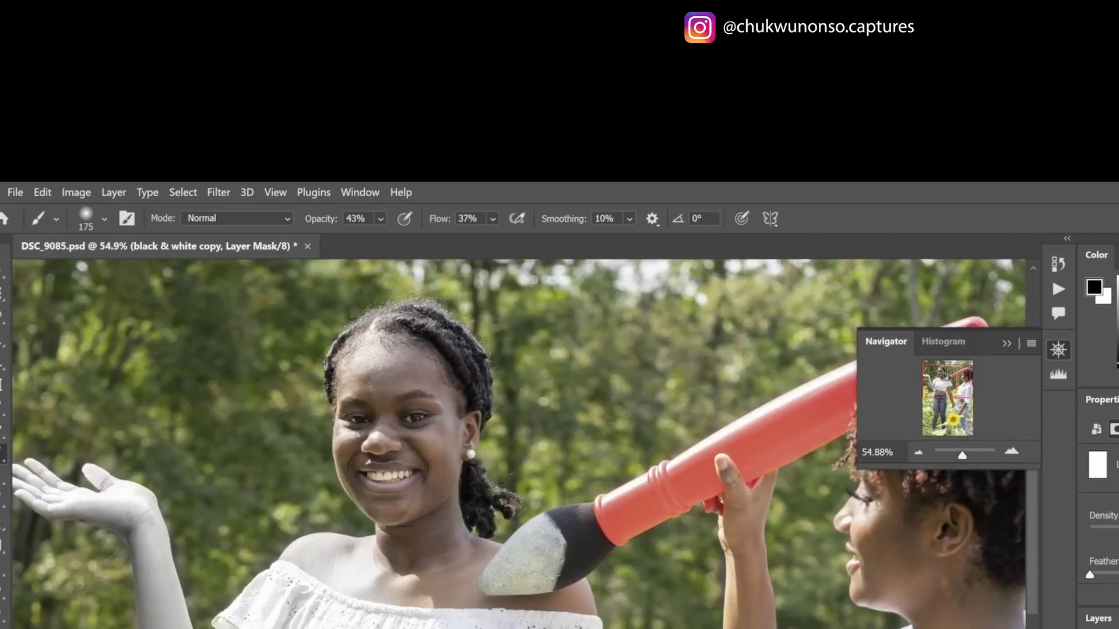
drag(324, 610, 411, 596)
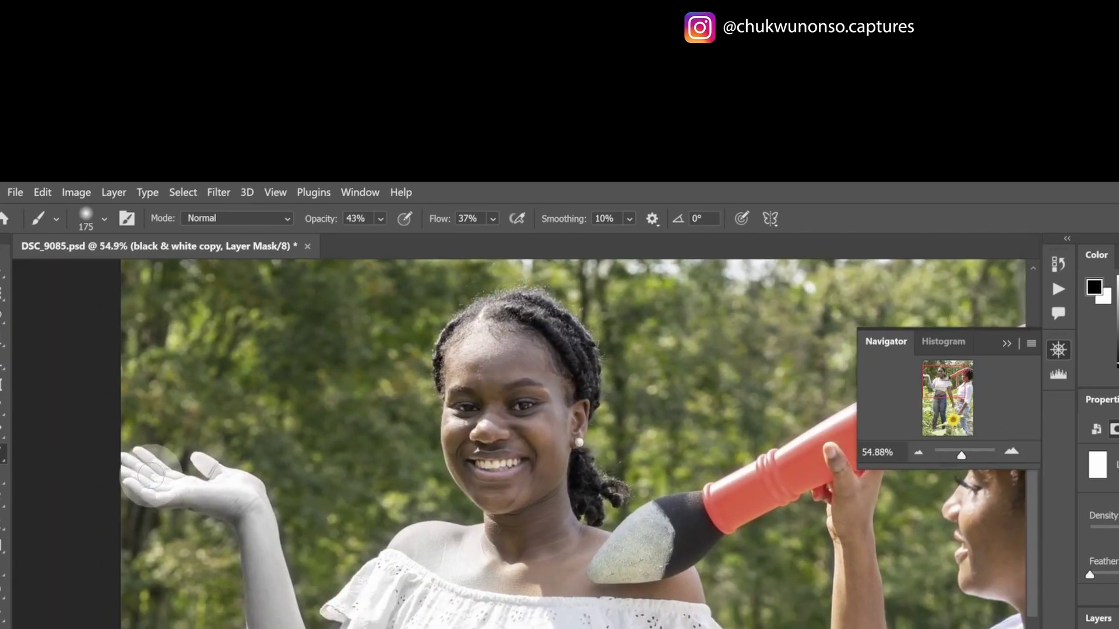
key(bracketright)
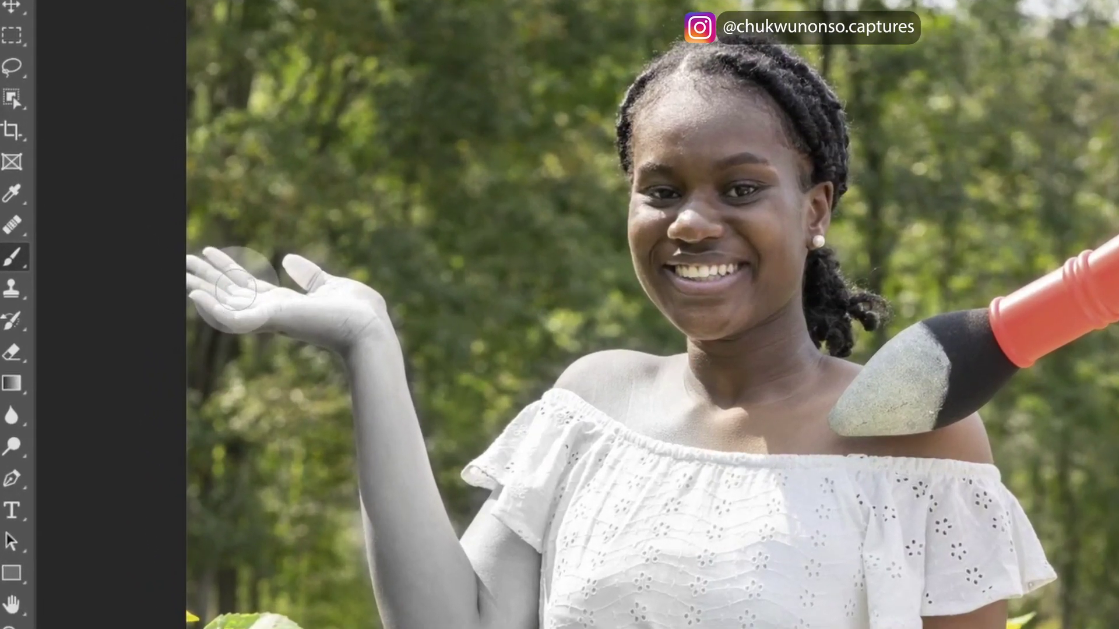
mouse_move(209, 283)
mouse_down()
mouse_move(270, 322)
mouse_move(255, 312)
mouse_move(329, 311)
mouse_move(303, 268)
mouse_move(253, 286)
mouse_move(220, 264)
mouse_move(201, 266)
mouse_move(186, 293)
mouse_move(225, 248)
mouse_move(200, 267)
mouse_move(247, 294)
mouse_move(355, 322)
mouse_move(325, 307)
mouse_move(359, 319)
mouse_move(352, 310)
mouse_move(382, 378)
mouse_move(402, 466)
mouse_up()
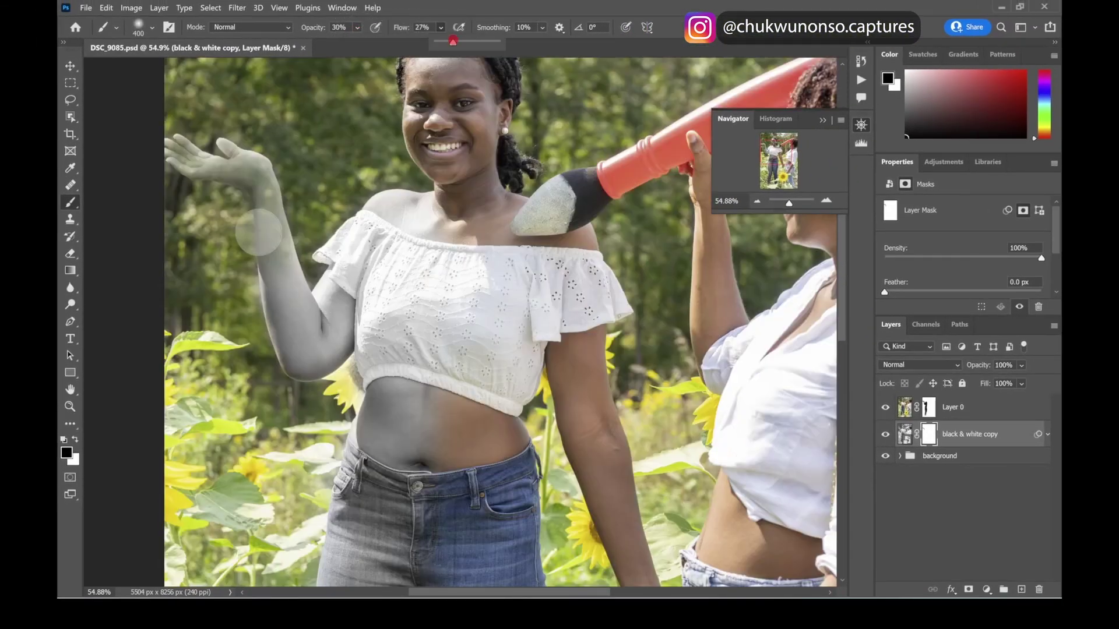
mouse_move(303, 257)
mouse_down()
mouse_move(355, 244)
mouse_move(382, 394)
mouse_move(312, 329)
mouse_up()
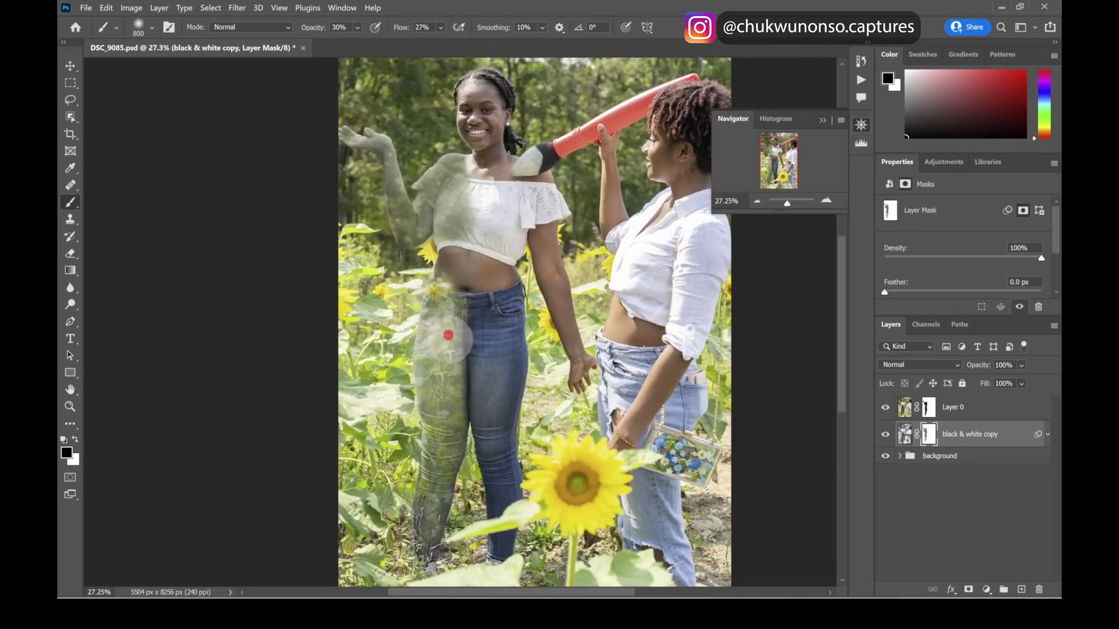
mouse_move(390, 168)
mouse_down()
mouse_move(445, 192)
mouse_move(444, 291)
mouse_move(478, 332)
mouse_move(440, 355)
mouse_up()
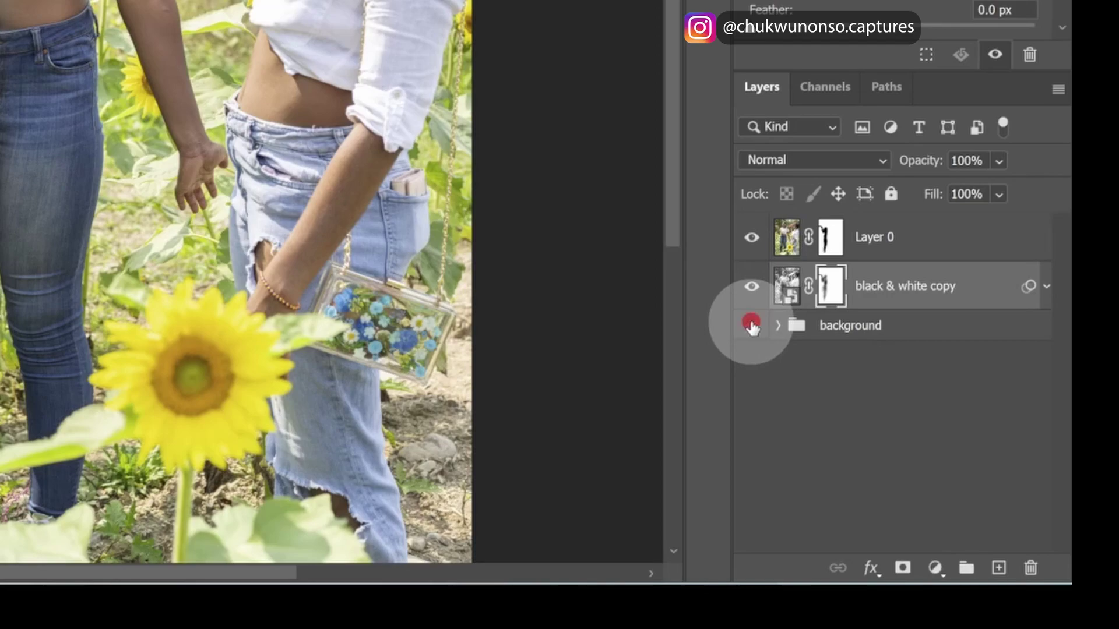
Hide Layer 0 and the black & white copy, and select Layer 1 inside the background group
click(752, 237)
click(753, 286)
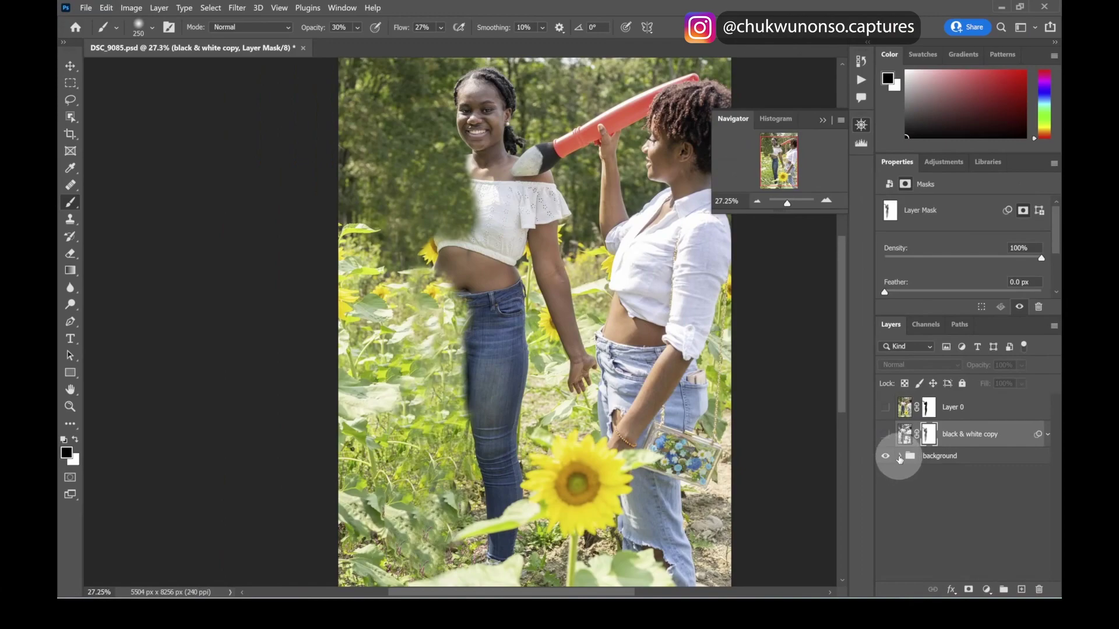
click(899, 458)
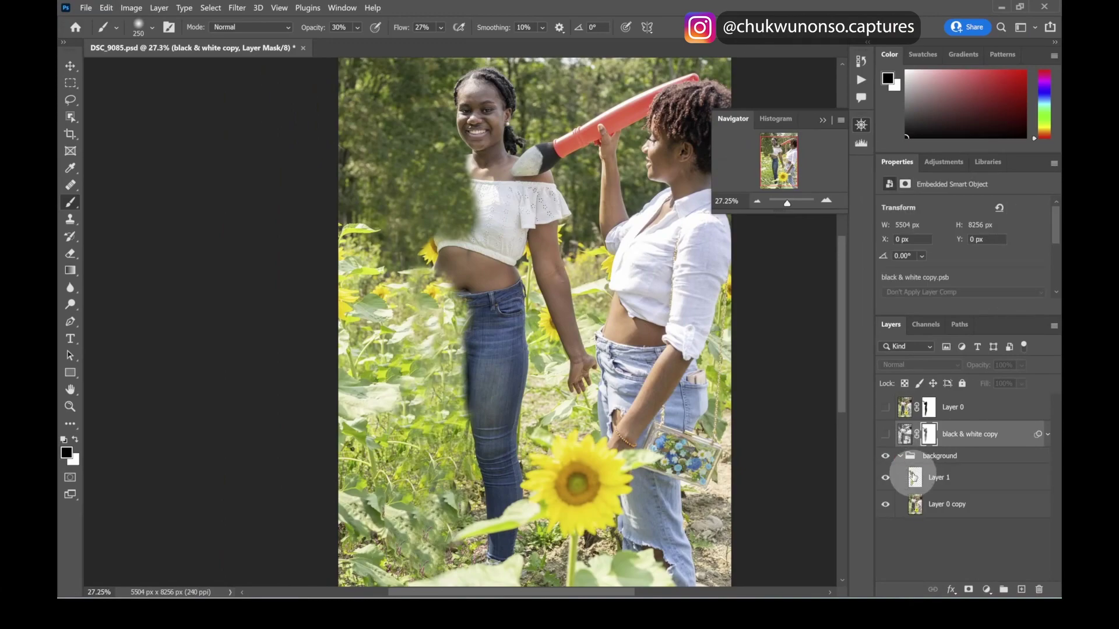
click(926, 477)
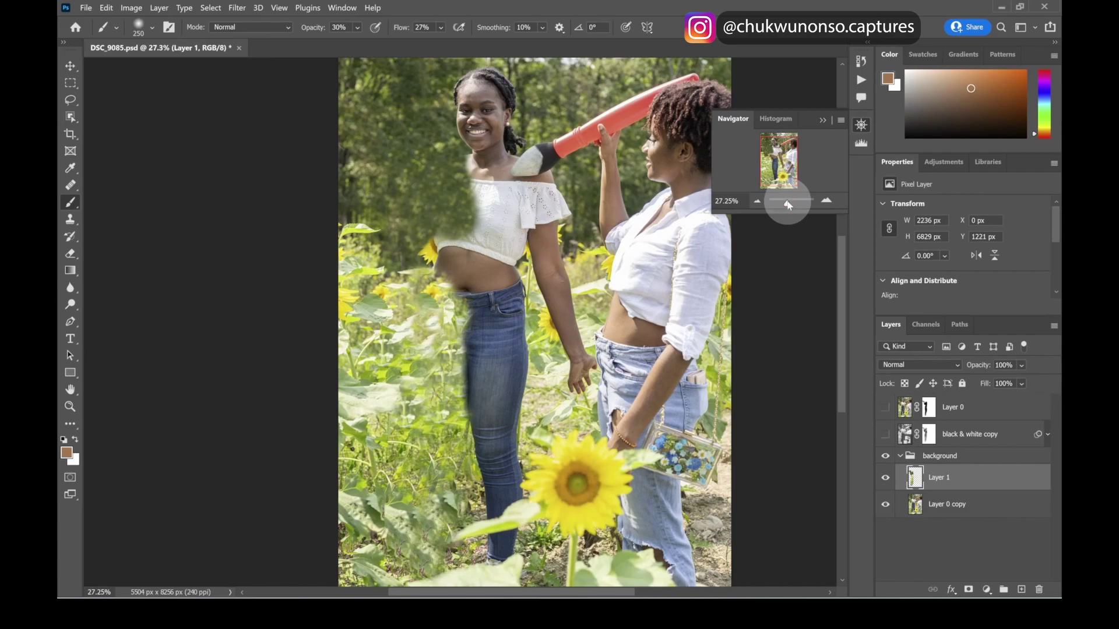
Use the Healing Brush to cover the sunflower beside the left woman's waist on Layer 1 with sampled dark background
drag(789, 204, 790, 201)
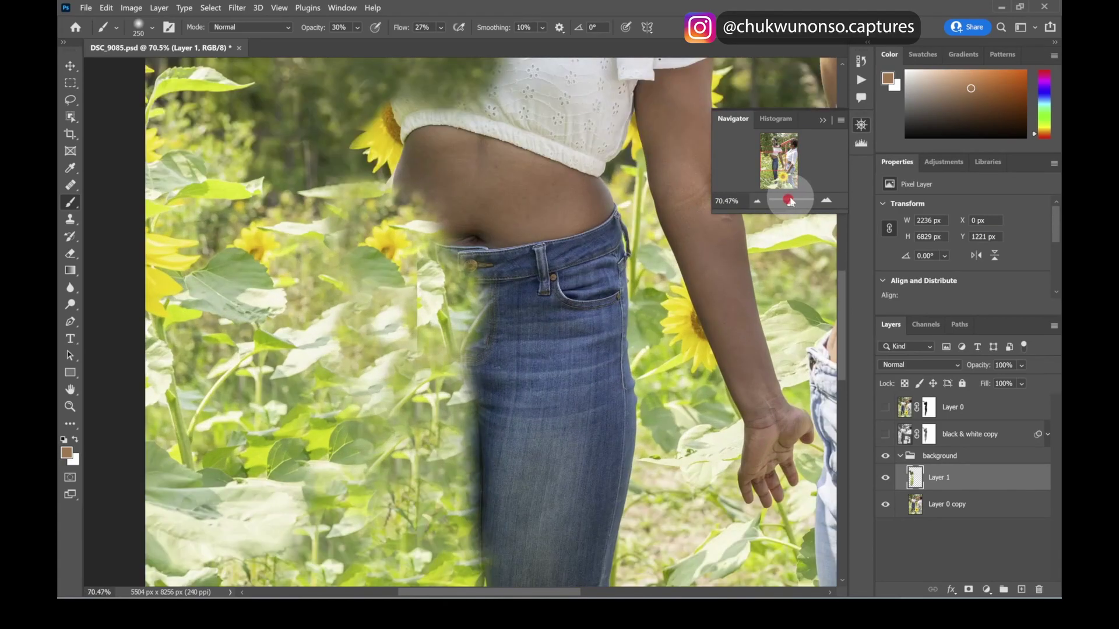
scroll(435, 175, right, 3)
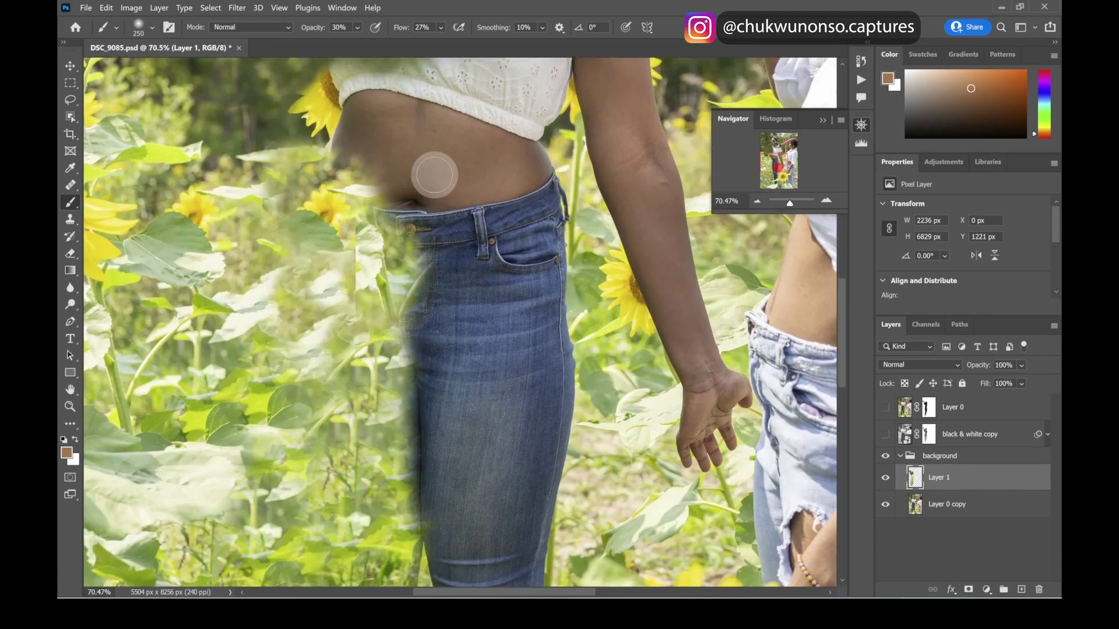
scroll(435, 175, up, 3)
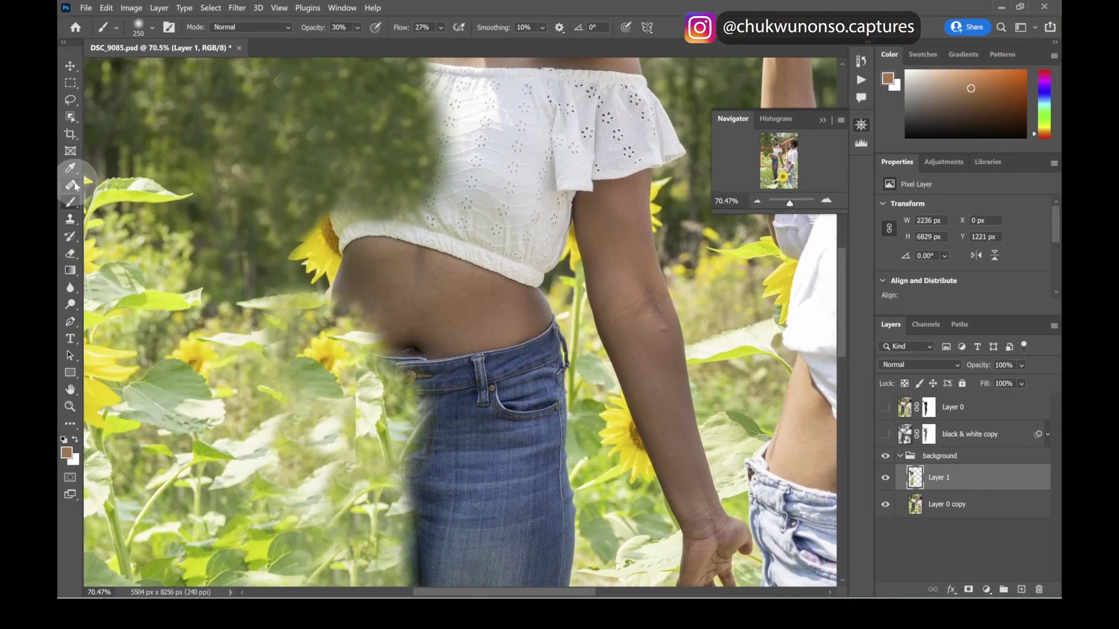
right_click(73, 186)
click(134, 196)
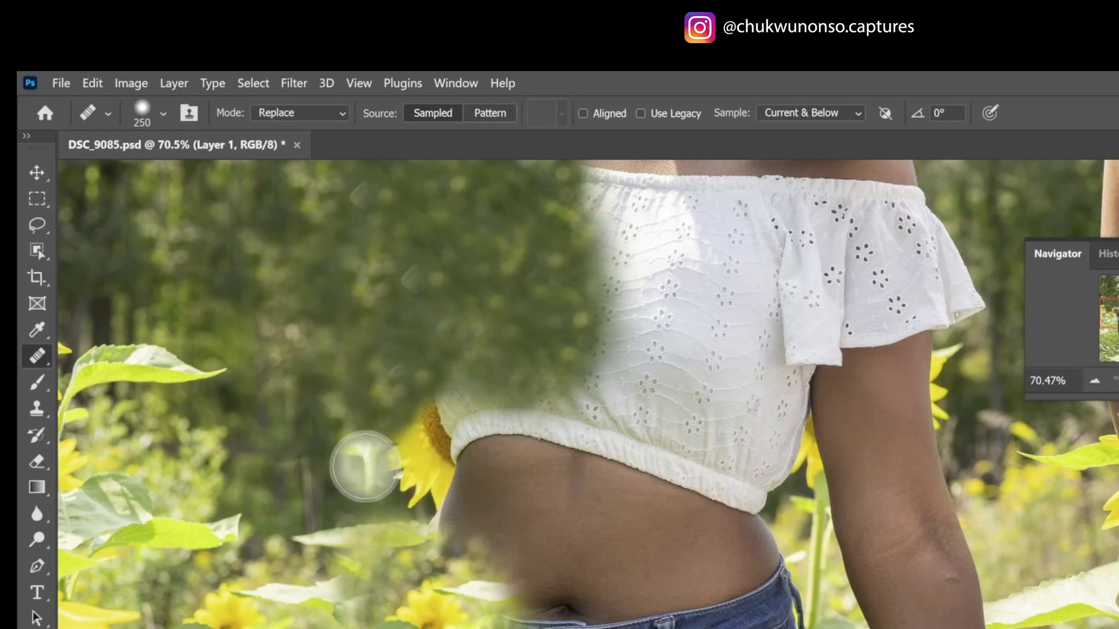
alt+click(351, 435)
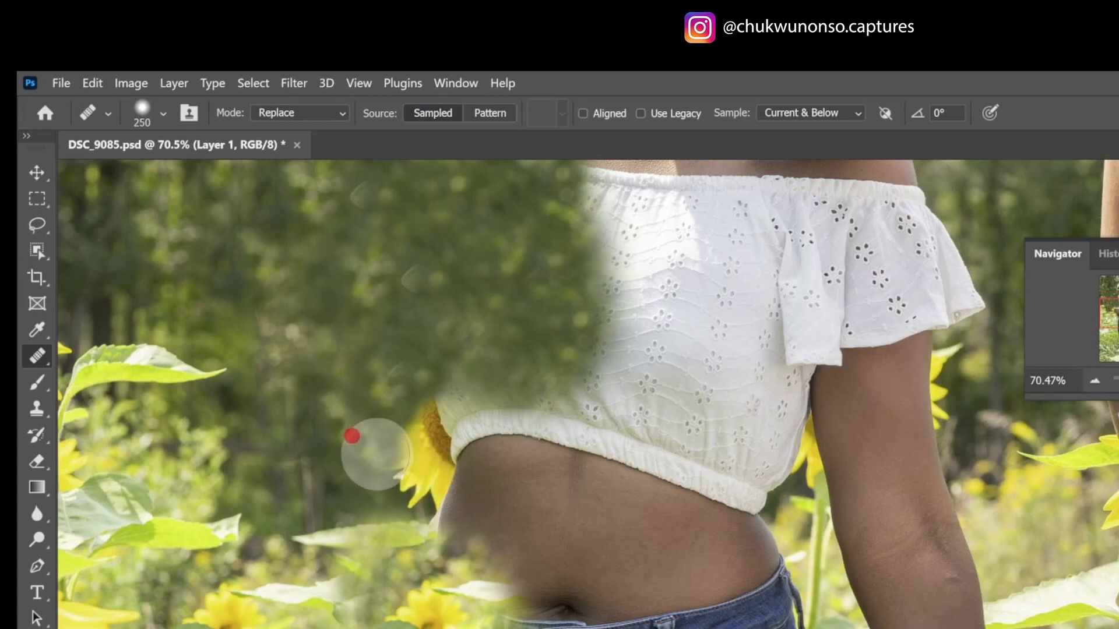
click(392, 462)
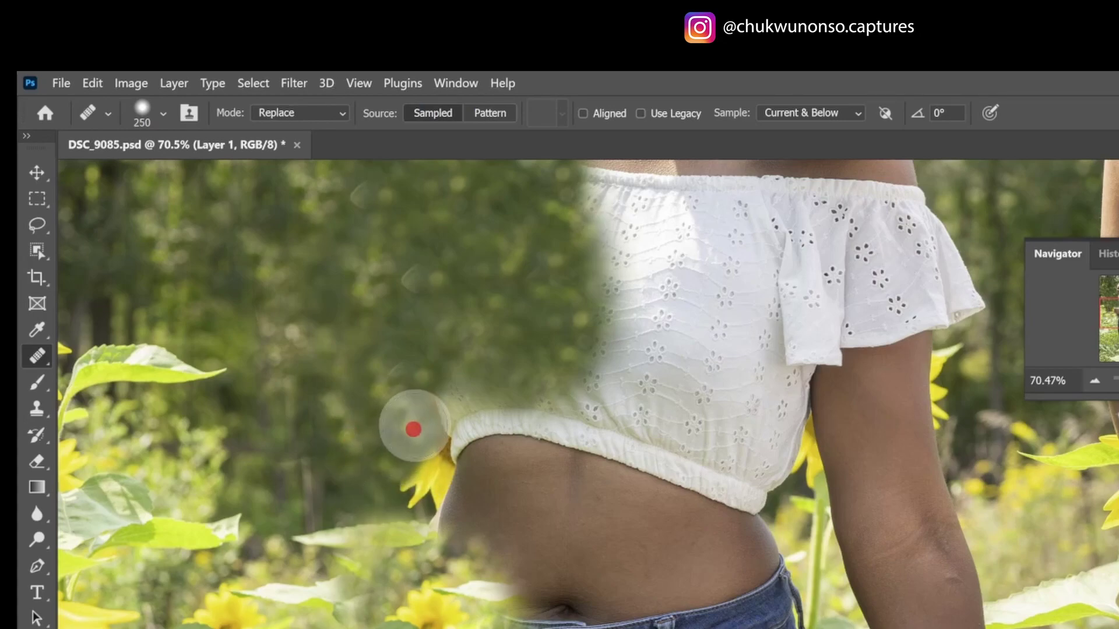
click(413, 429)
click(372, 492)
click(408, 490)
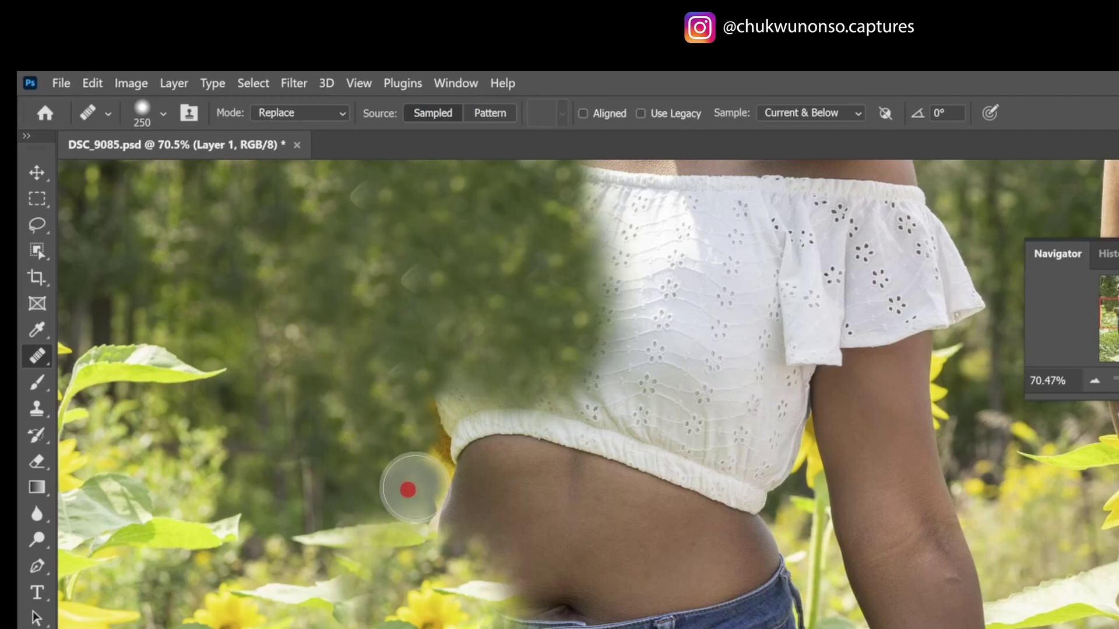
click(417, 502)
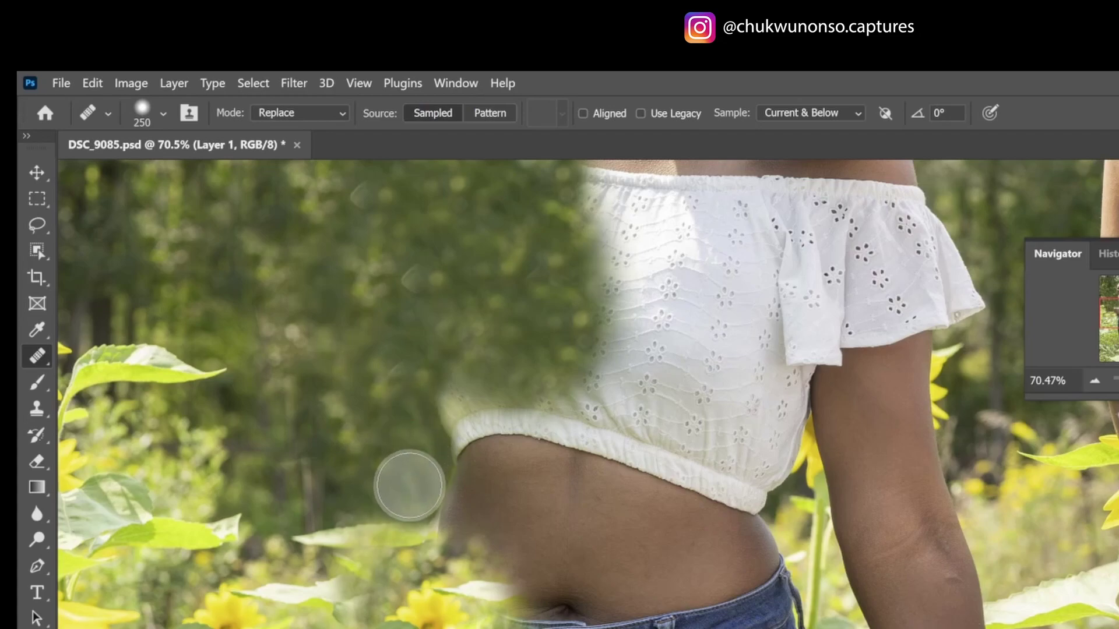
Enlarge the Healing Brush to 500 and cover the outer edge of the left woman's blouse, waist and hip with sampled trees and foliage
key(bracketright)
key(bracketright)
key(bracketright)
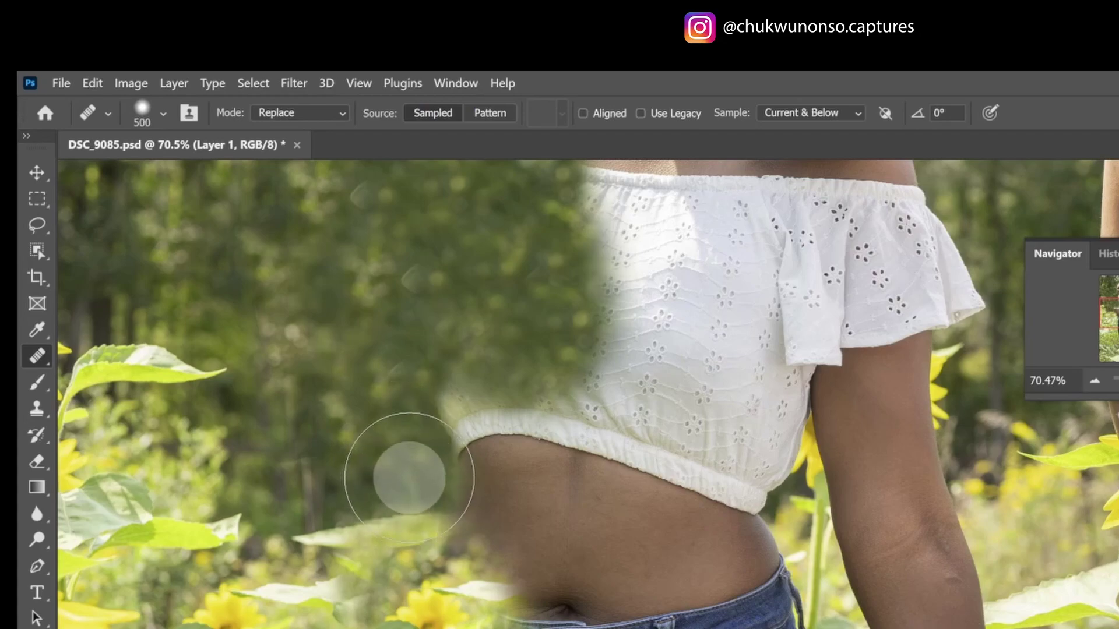
alt+click(366, 375)
drag(445, 425, 459, 450)
mouse_move(422, 365)
mouse_down()
mouse_move(462, 457)
mouse_move(449, 488)
mouse_up()
click(452, 495)
mouse_move(486, 335)
mouse_down()
mouse_move(510, 405)
mouse_move(492, 512)
mouse_up()
click(498, 522)
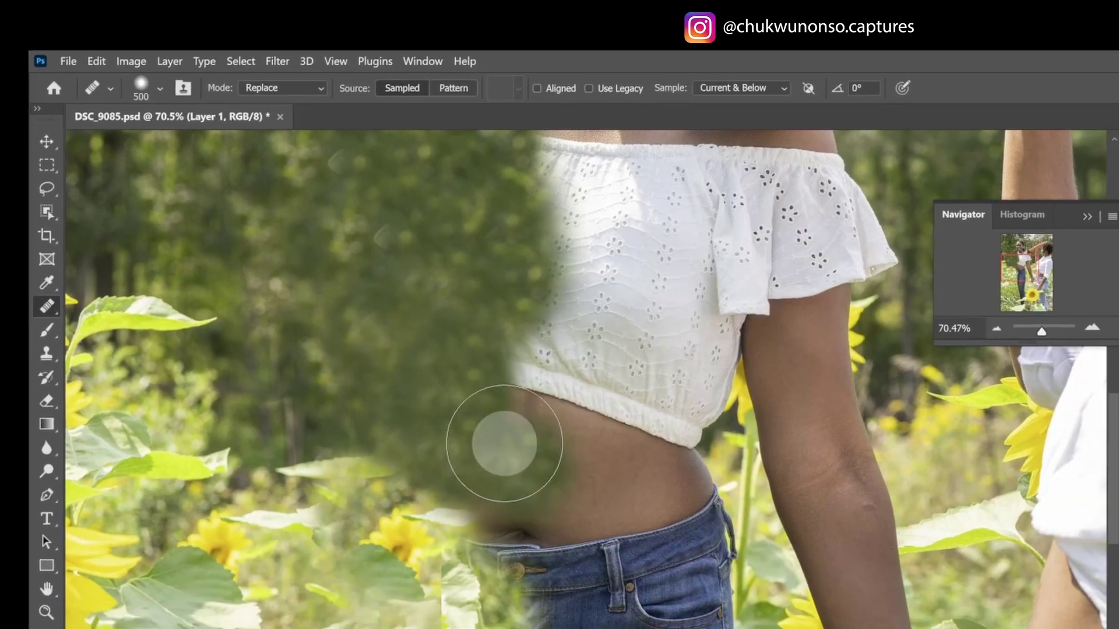
click(458, 411)
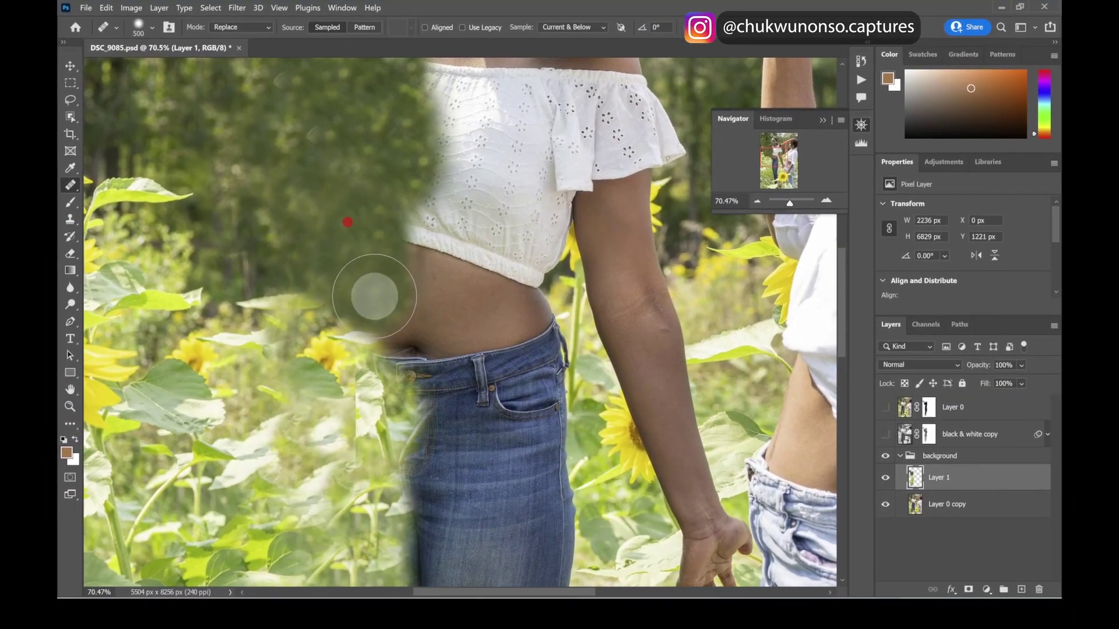
drag(374, 296, 324, 337)
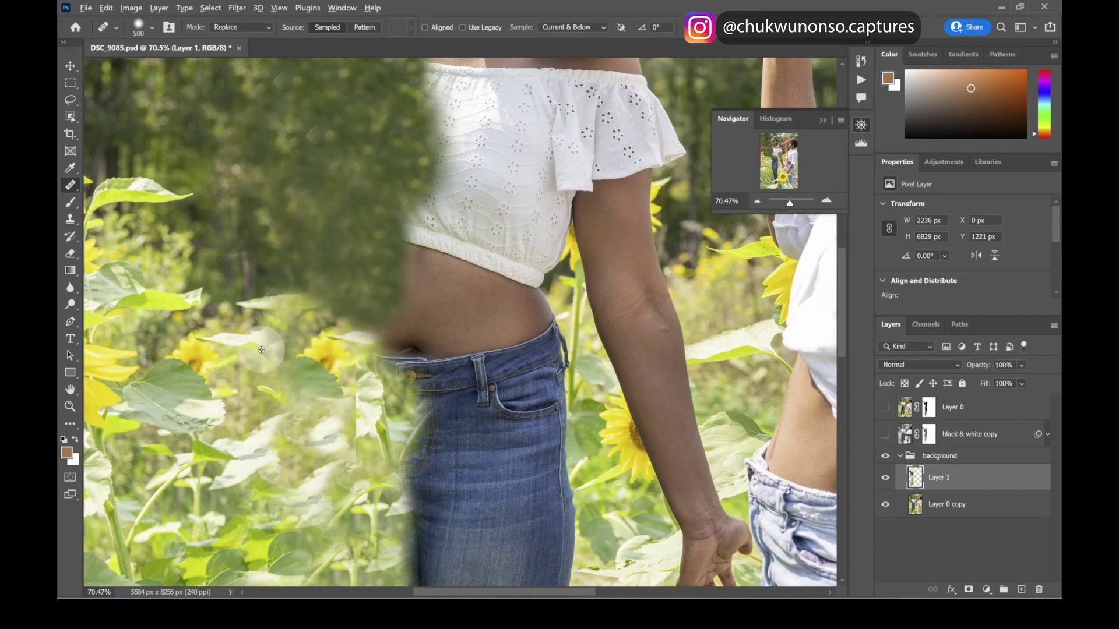
drag(329, 349, 368, 354)
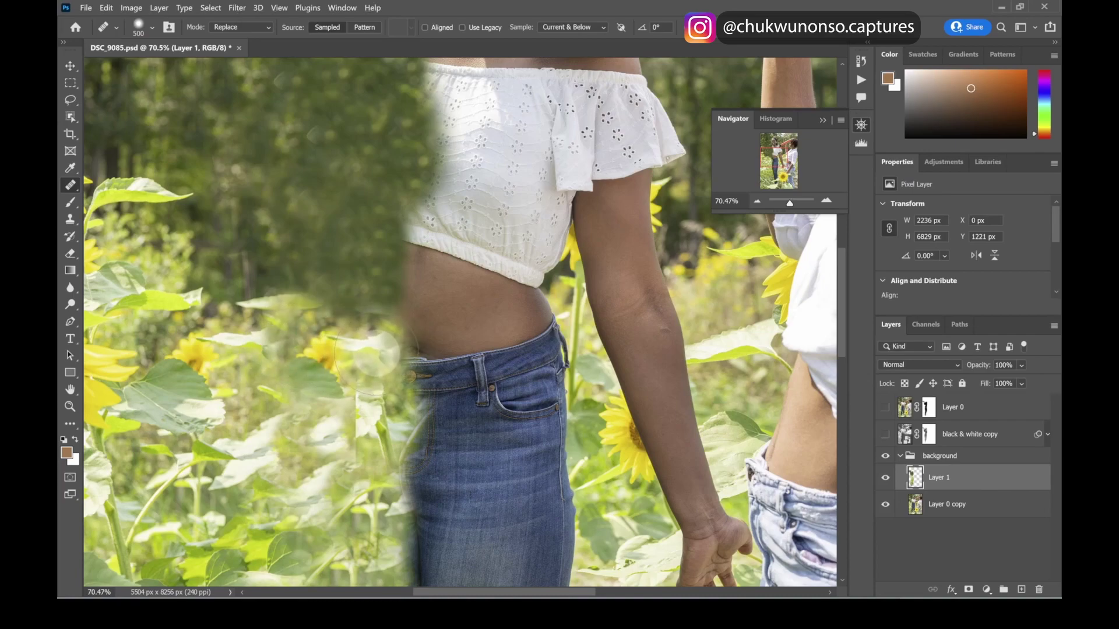
Try to extend the sampled trees over the foliage and sunflower beside the waist, and undo the stroke
alt+click(332, 187)
mouse_move(370, 303)
mouse_down()
mouse_move(309, 271)
mouse_move(311, 183)
mouse_move(326, 242)
mouse_move(306, 259)
mouse_move(331, 312)
mouse_move(348, 321)
mouse_move(322, 262)
mouse_up()
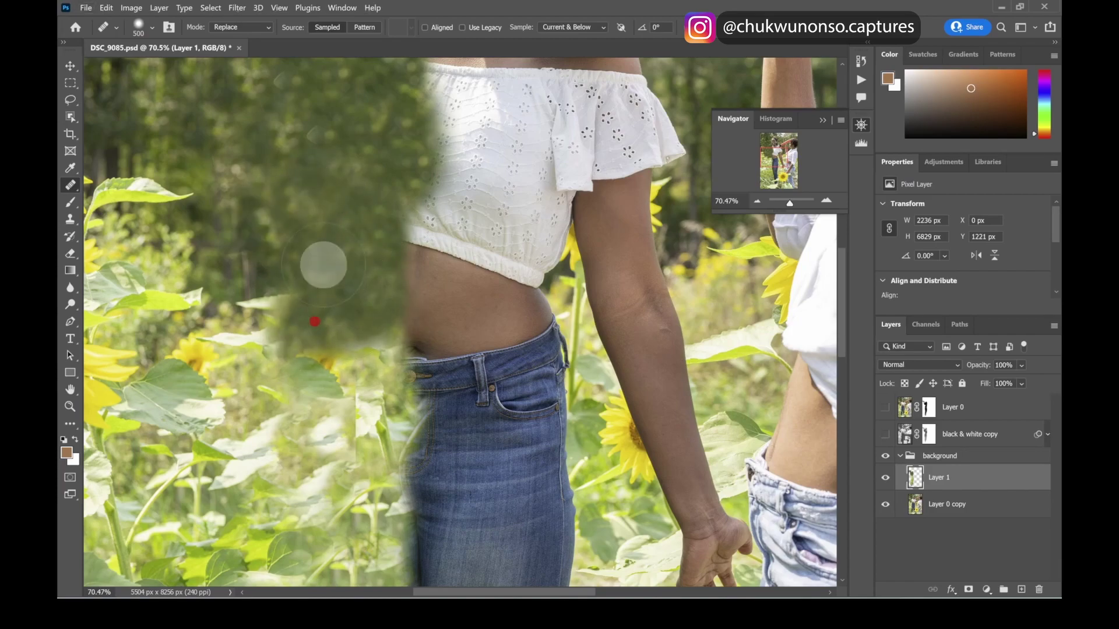
key(ctrl+z)
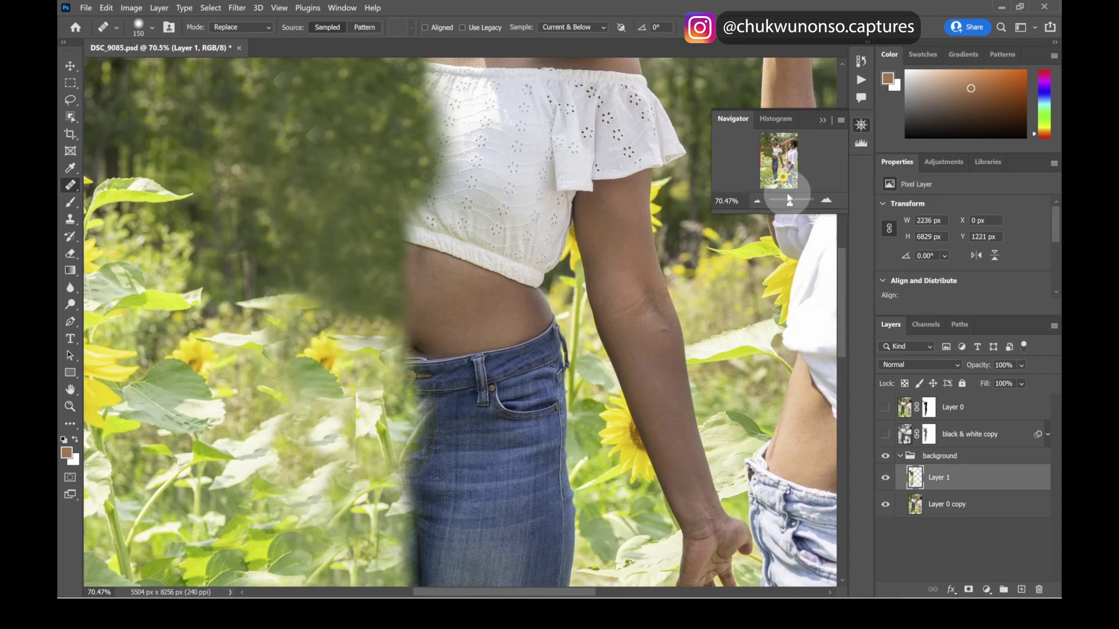
Sample the trees beside the left woman's blouse and heal the nearby background on Layer 1 with the Healing Brush
scroll(404, 252, down, 2)
mouse_move(791, 201)
mouse_down()
mouse_move(752, 211)
mouse_move(789, 201)
mouse_up()
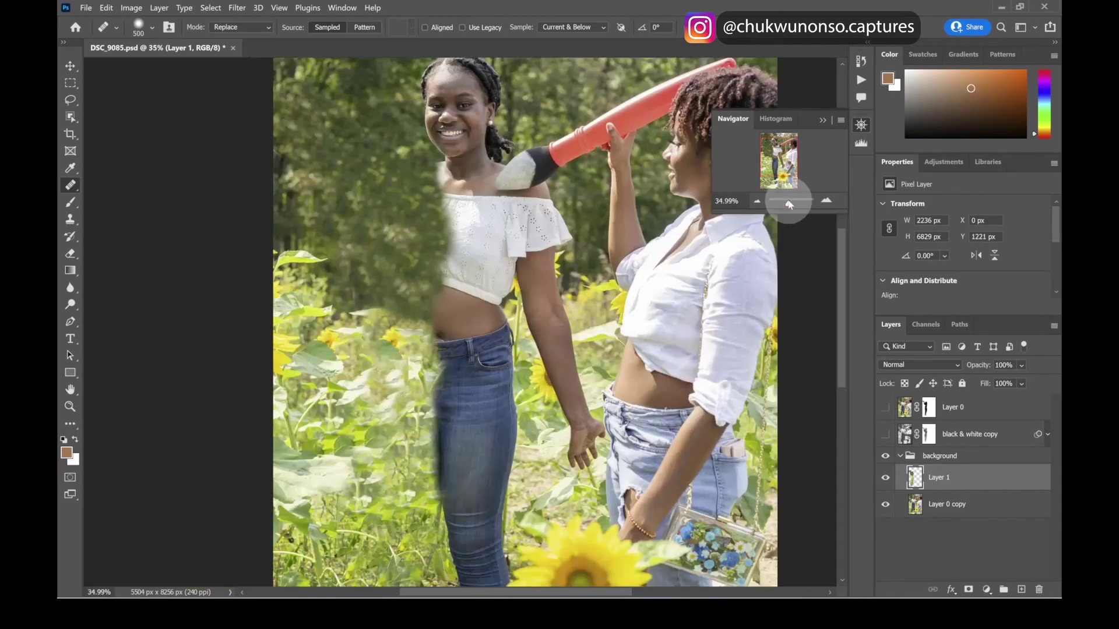
alt+click(407, 294)
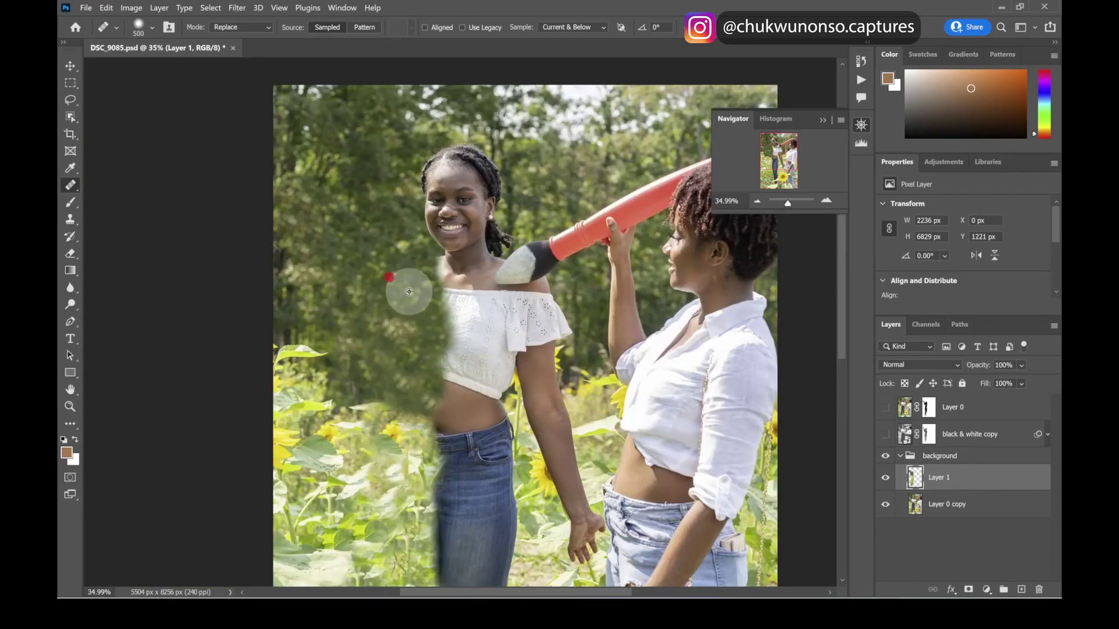
click(402, 248)
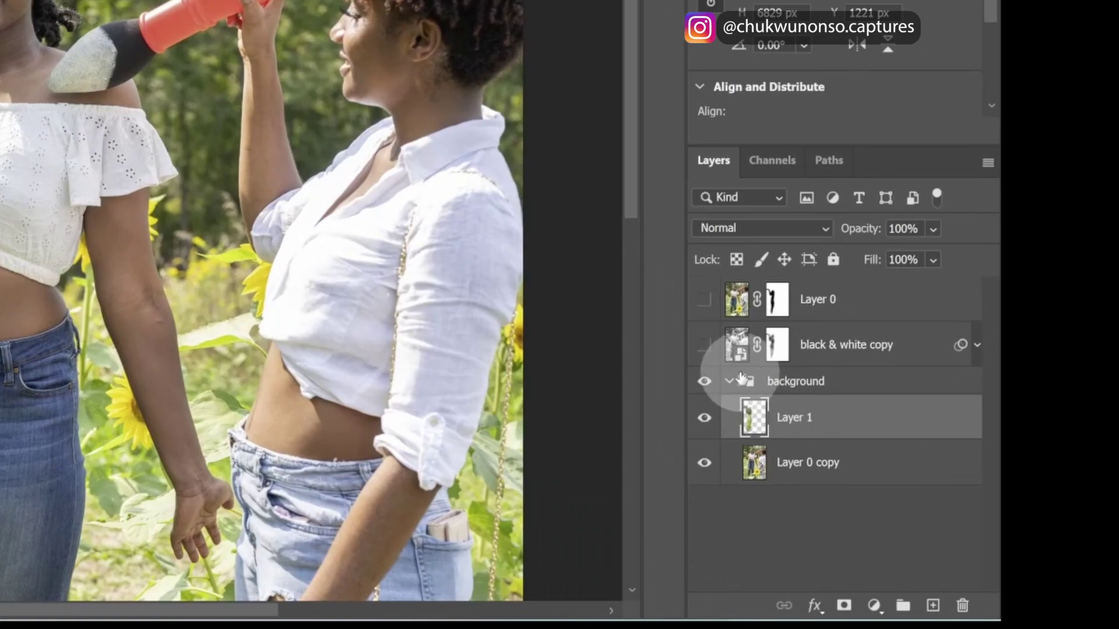
Show the black & white copy and Layer 0 again, and check the faded figure over the whole photo
click(704, 348)
click(704, 299)
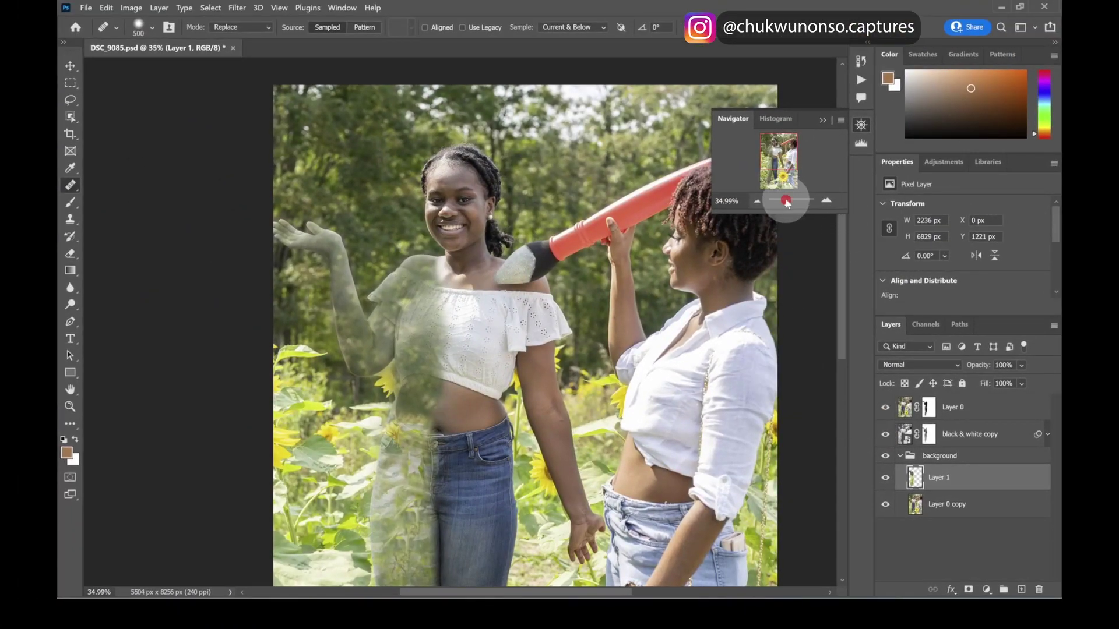
drag(787, 202, 785, 201)
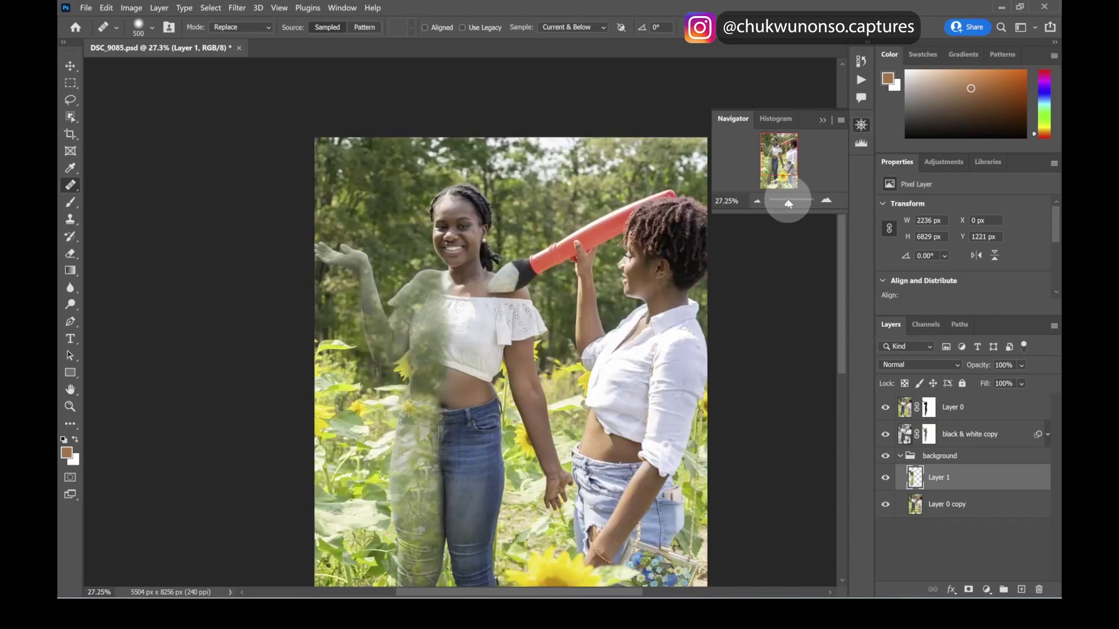
scroll(699, 250, down, 3)
scroll(684, 247, up, 1)
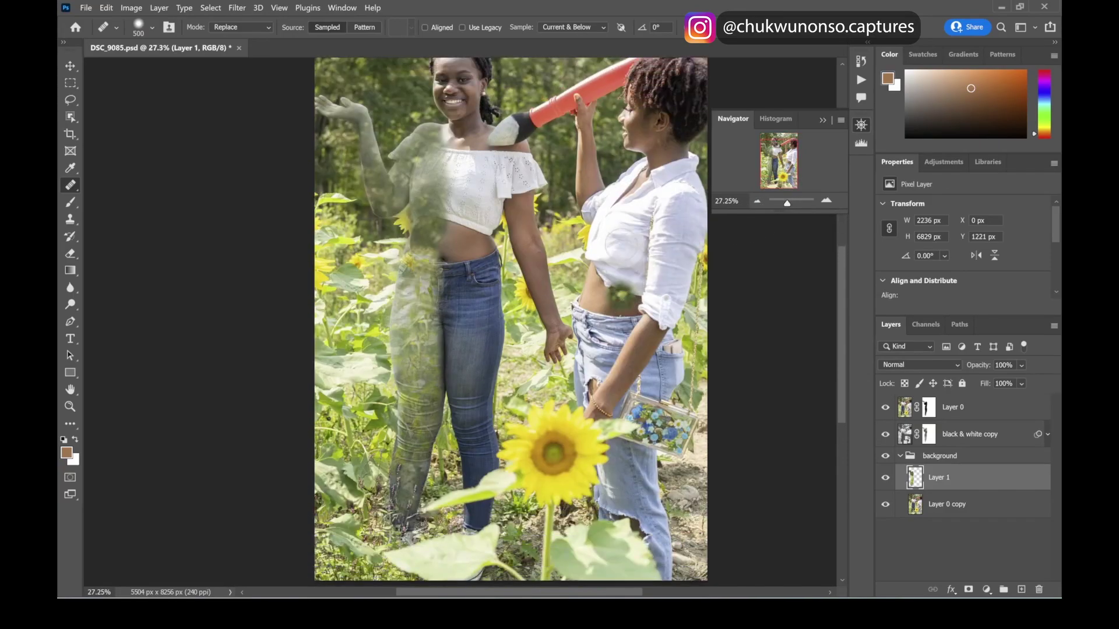
scroll(620, 243, up, 4)
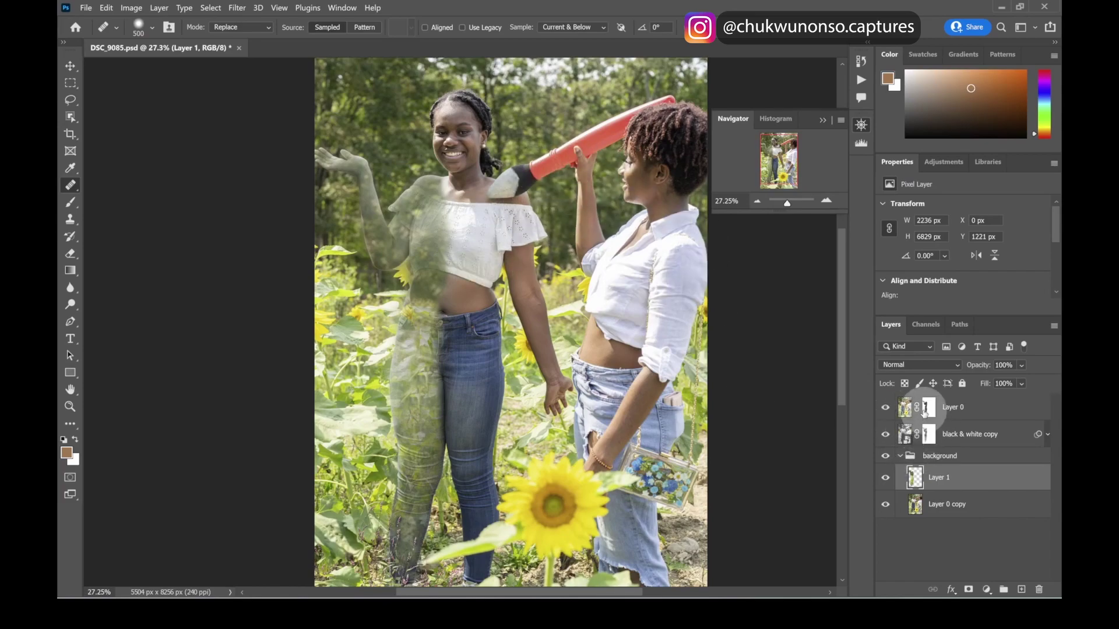
Compare the photo with Layer 0 hidden and shown
click(886, 407)
click(886, 408)
click(886, 407)
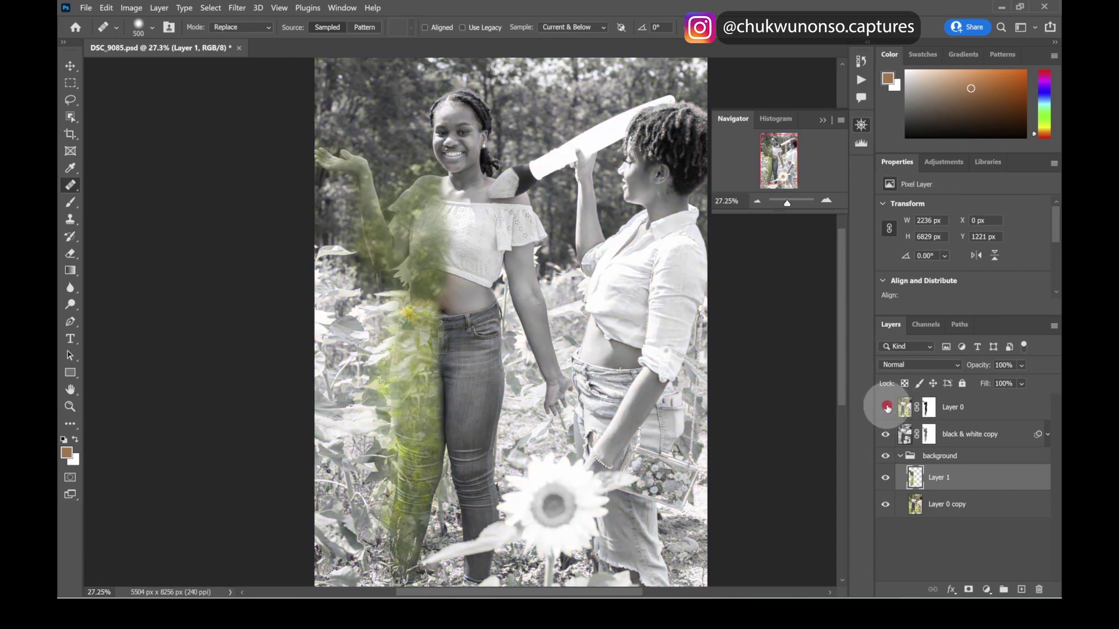
click(886, 407)
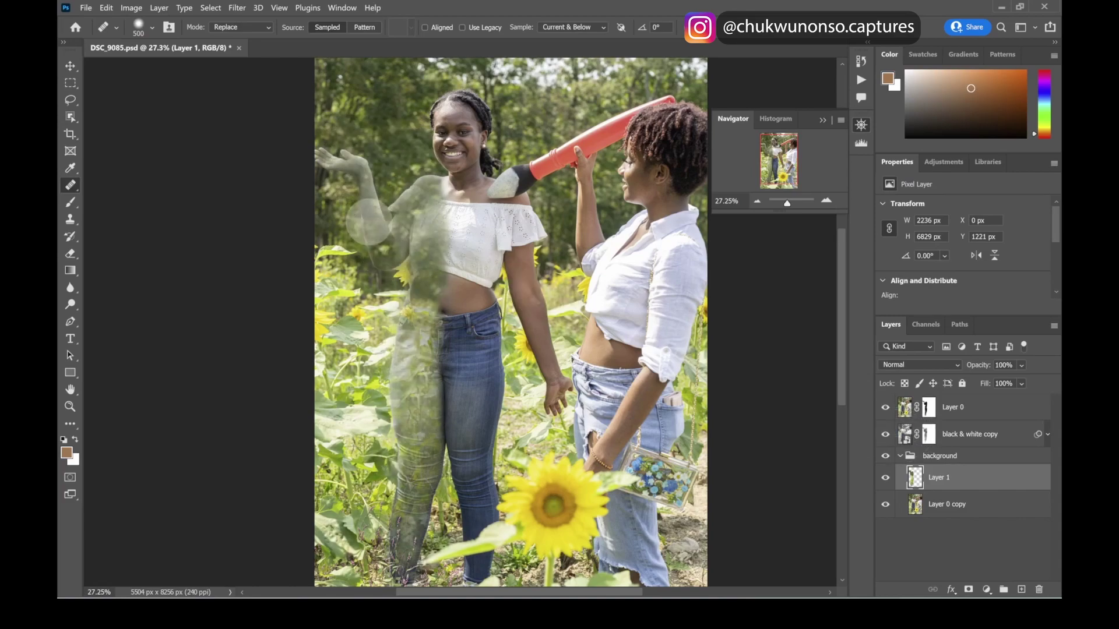
Collapse the background group and select the black & white copy layer
click(901, 458)
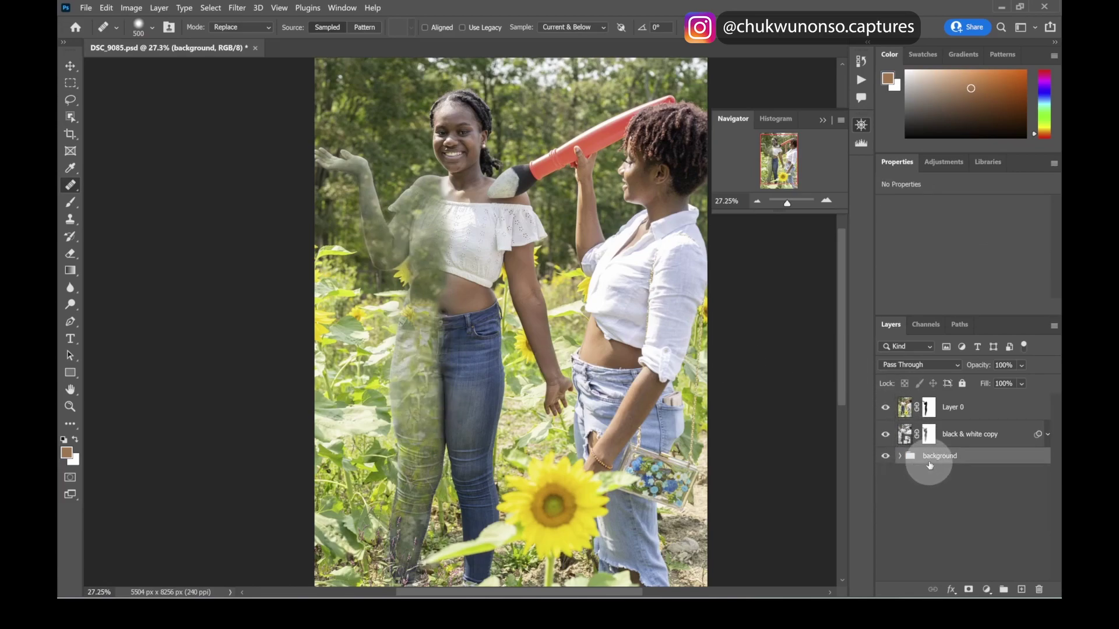
click(928, 435)
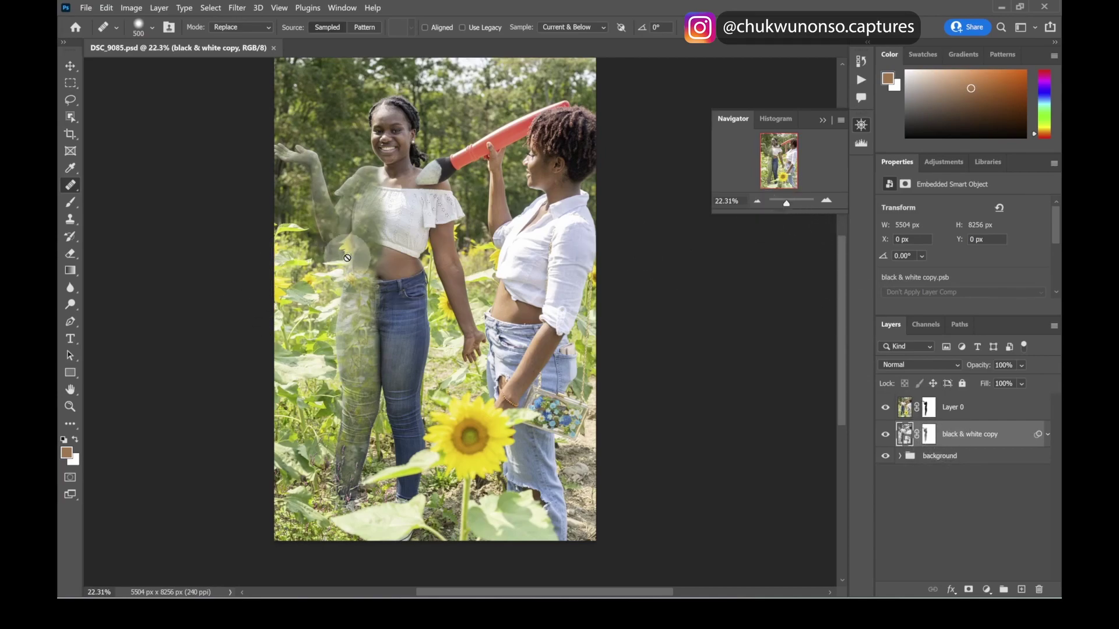
drag(784, 201, 788, 201)
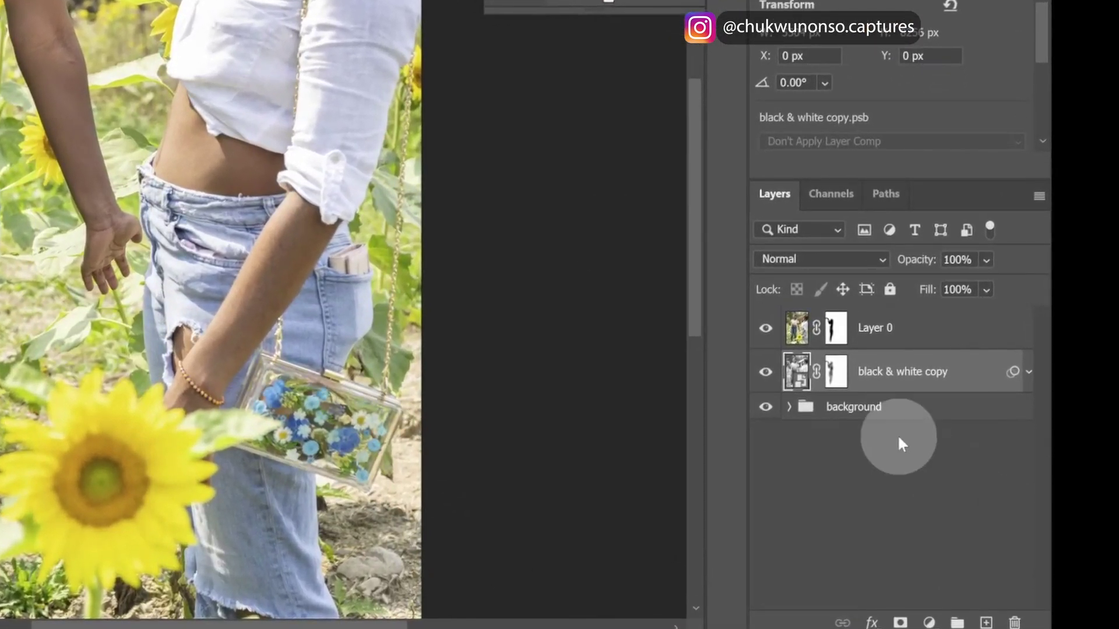
Review how Layer 0 and the black & white copy contribute by hiding both and showing them again
click(901, 327)
click(885, 373)
click(887, 325)
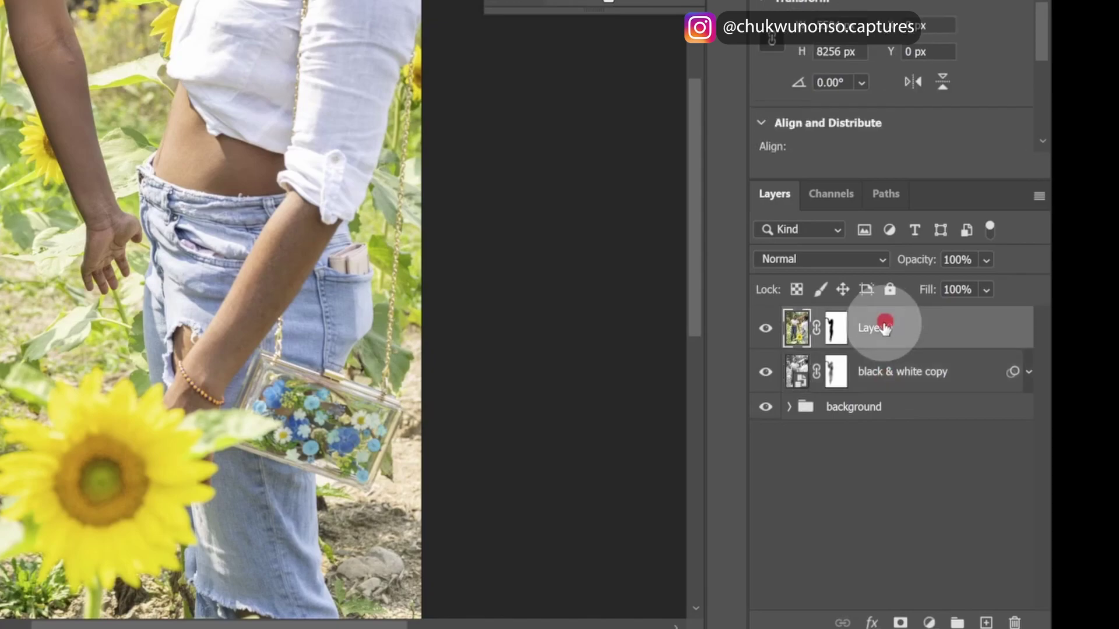
click(875, 366)
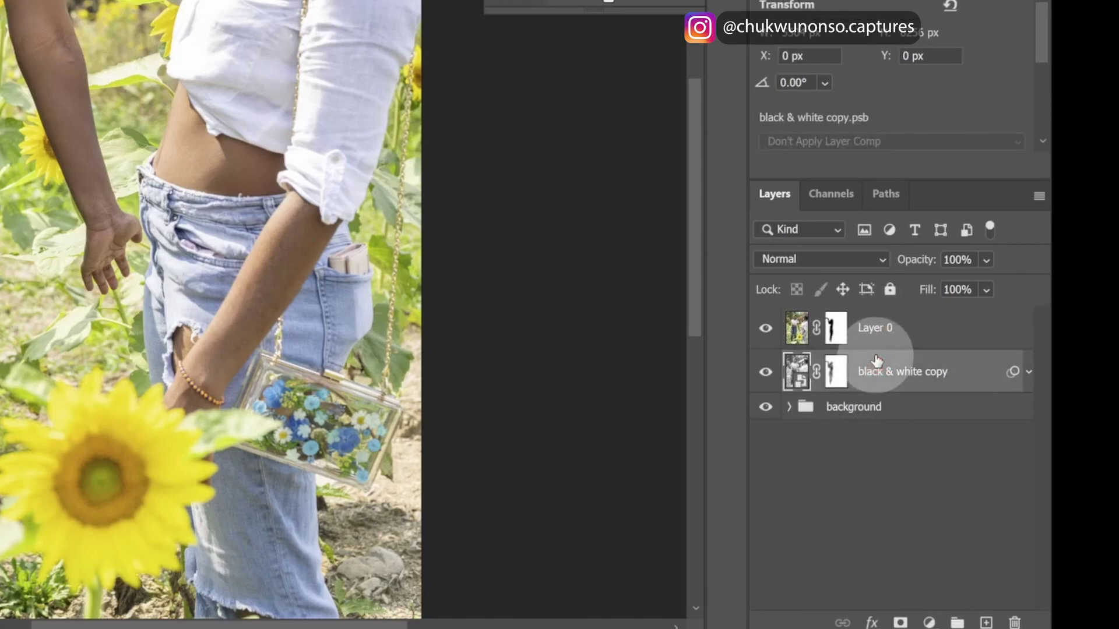
click(767, 328)
click(768, 374)
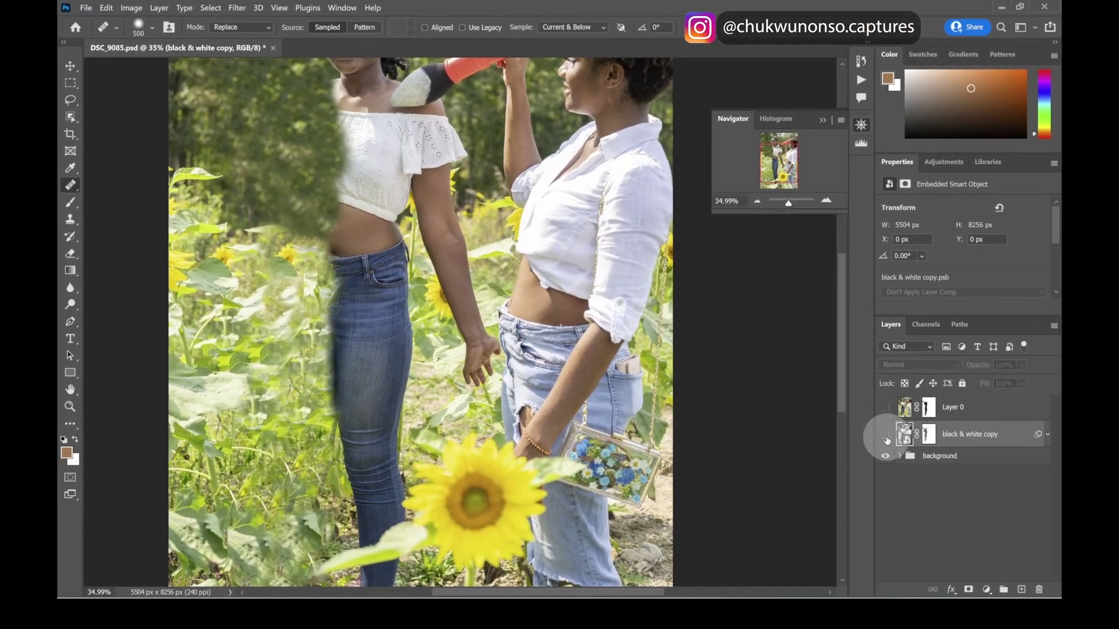
click(886, 435)
click(885, 408)
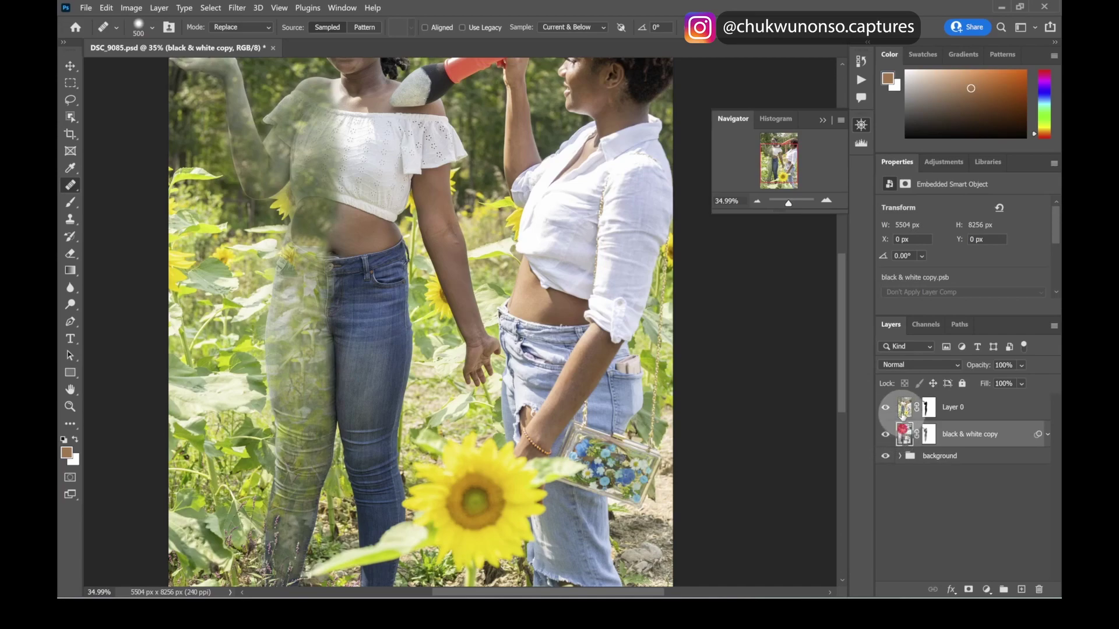
Duplicate Layer 0 copy within the background group, move the original directly above the group, and collapse the group
click(904, 410)
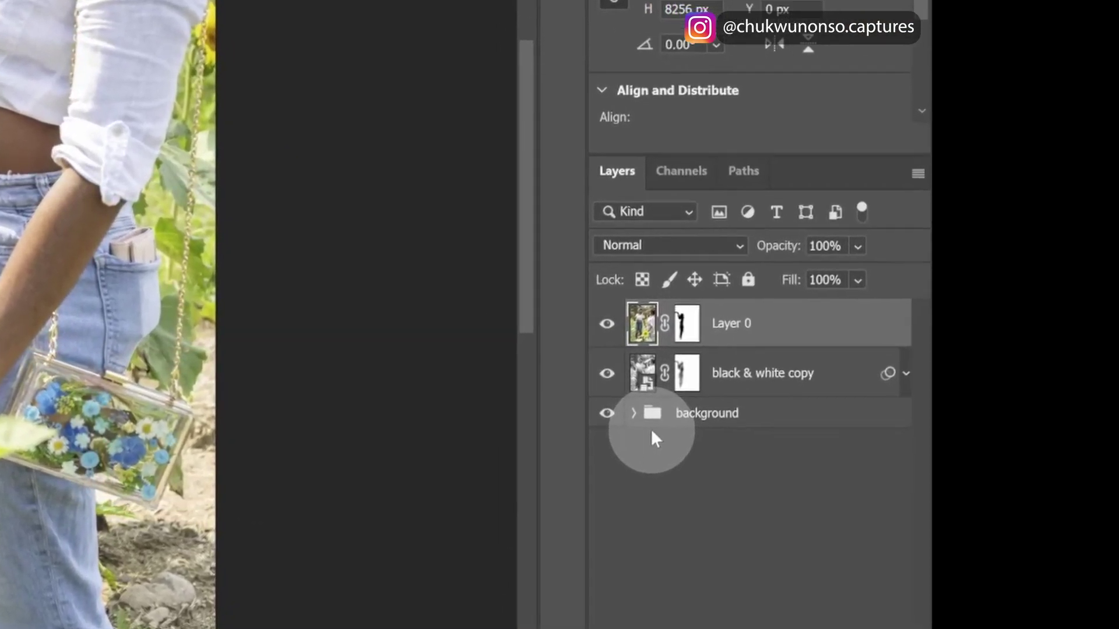
click(634, 413)
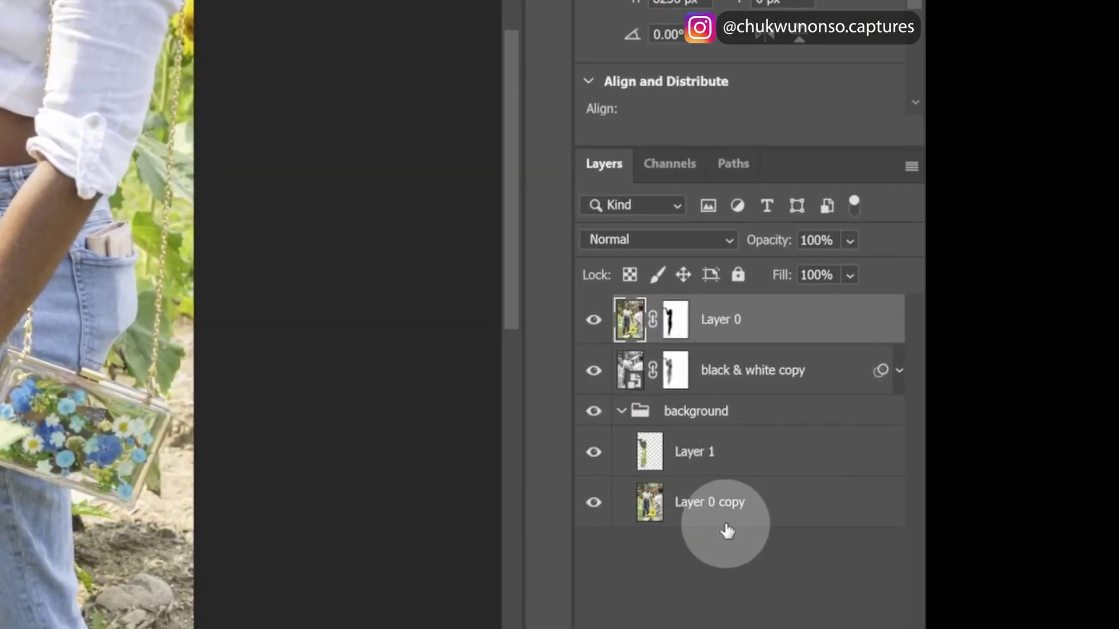
click(709, 505)
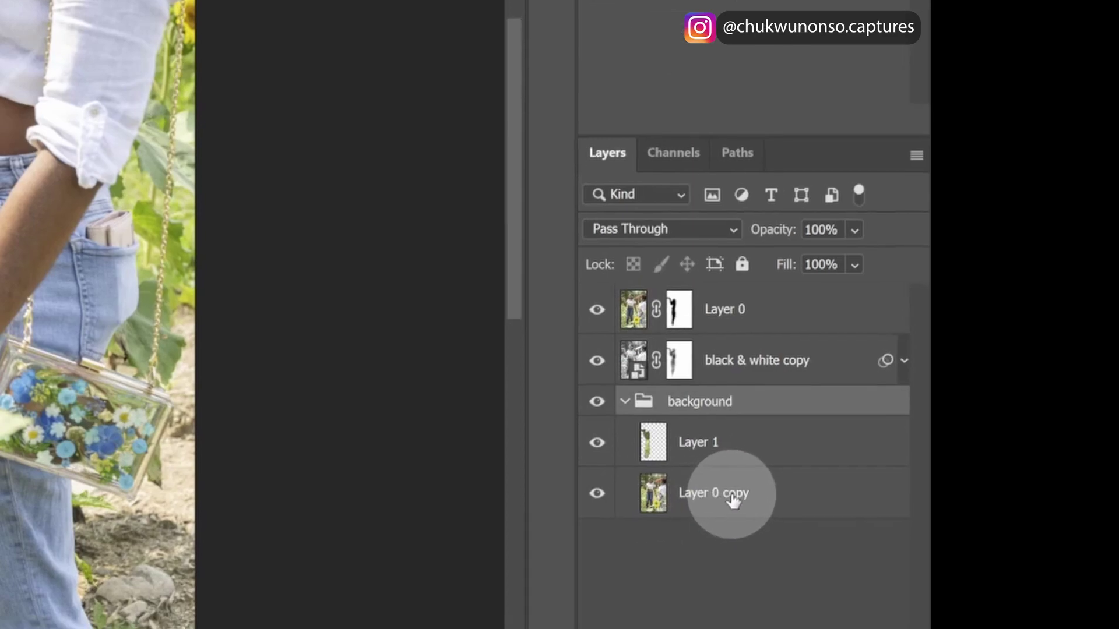
click(729, 503)
drag(818, 388, 915, 546)
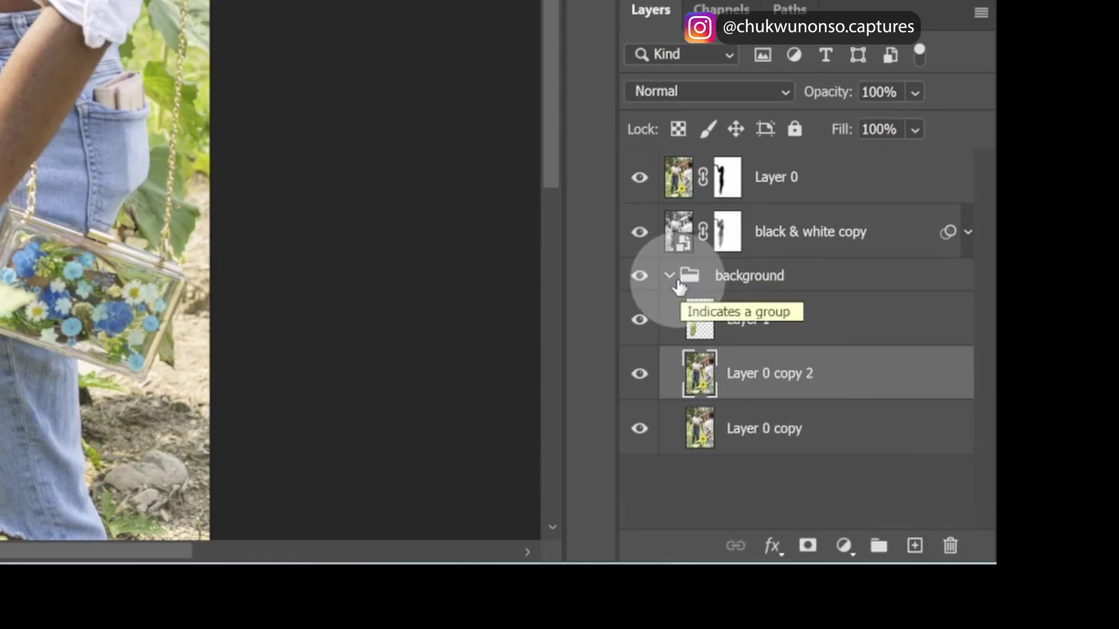
mouse_move(772, 430)
mouse_down()
mouse_move(851, 299)
mouse_move(849, 263)
mouse_up()
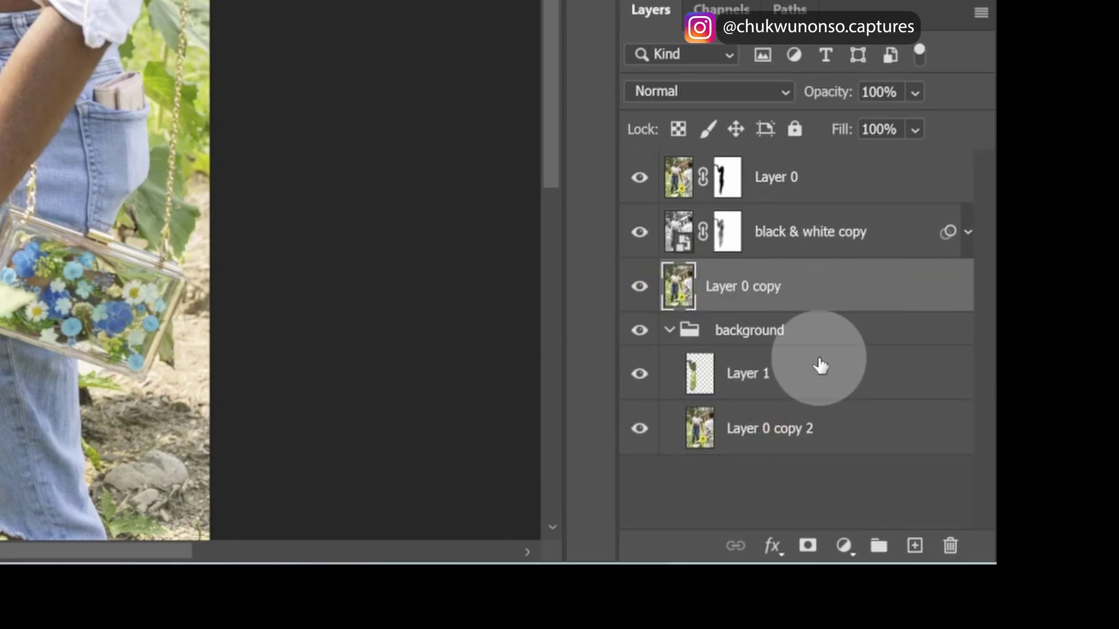
click(674, 331)
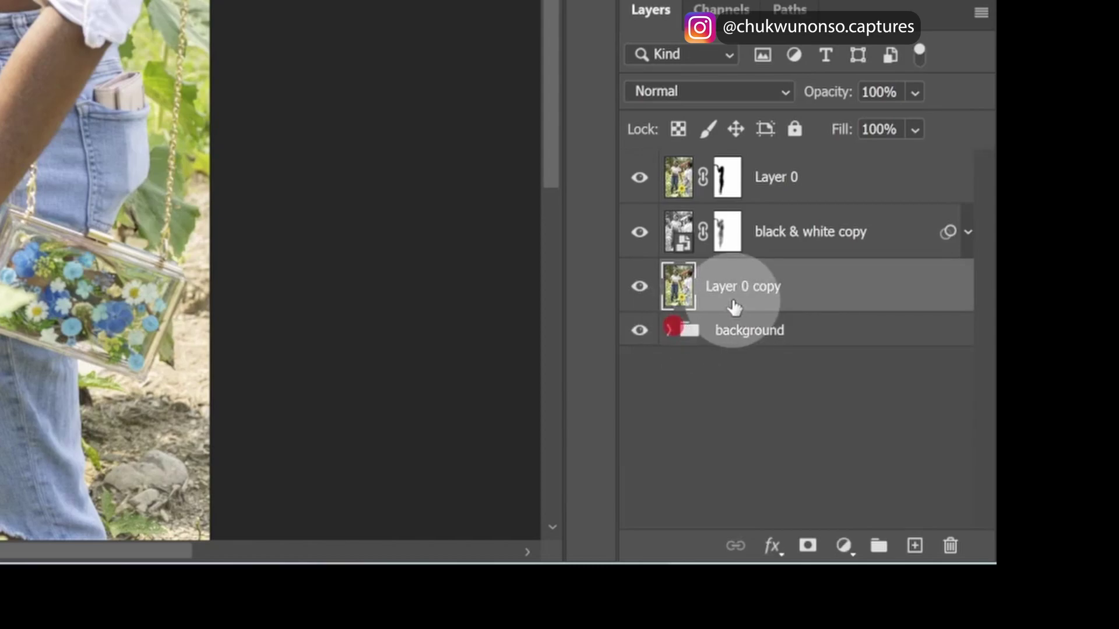
Hide Layer 0 and the black & white copy, and convert Layer 0 copy to a smart object
click(641, 174)
click(640, 232)
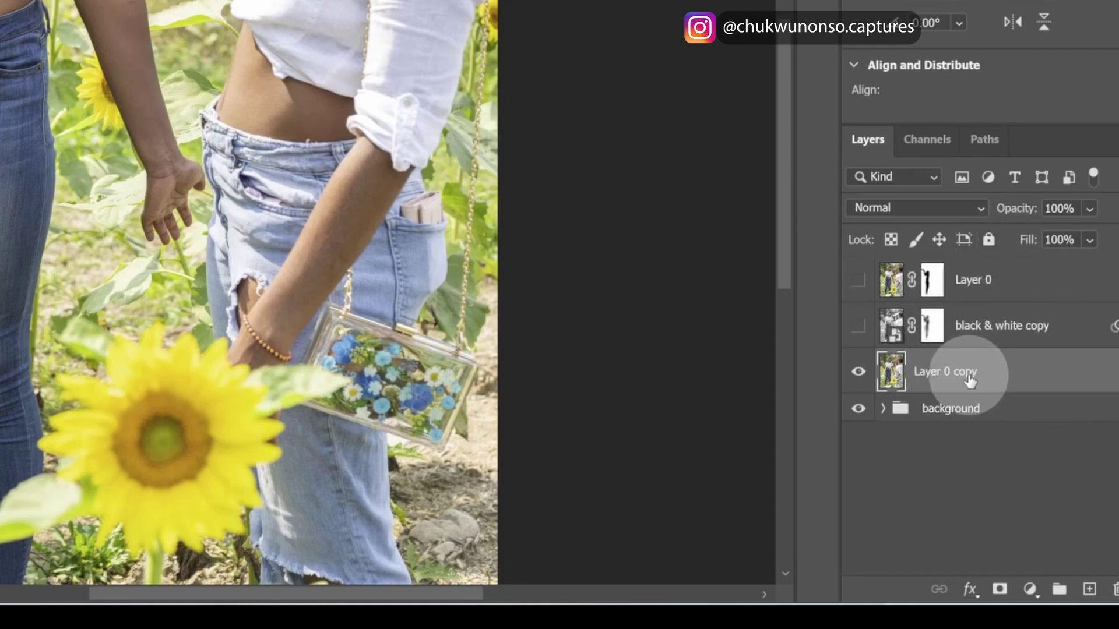
scroll(165, 230, up, 5)
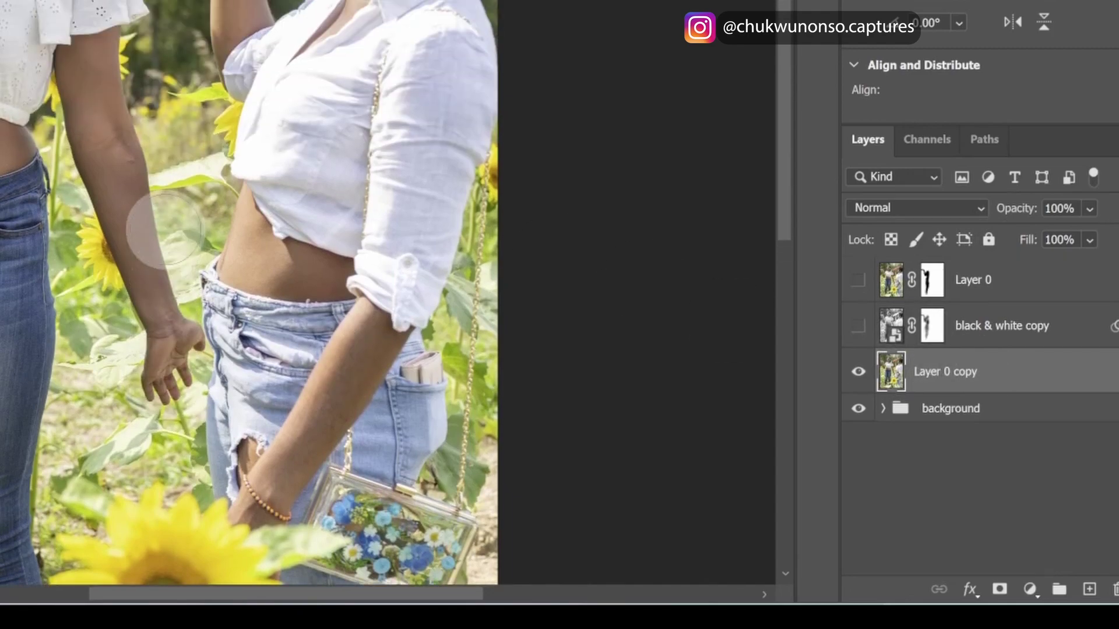
right_click(955, 386)
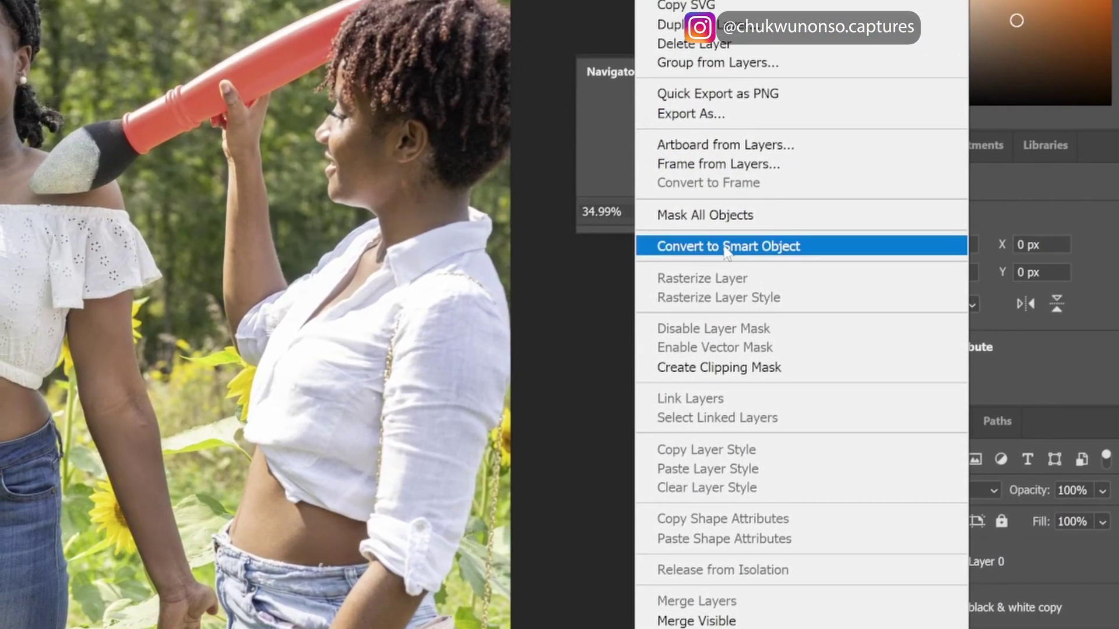
click(722, 245)
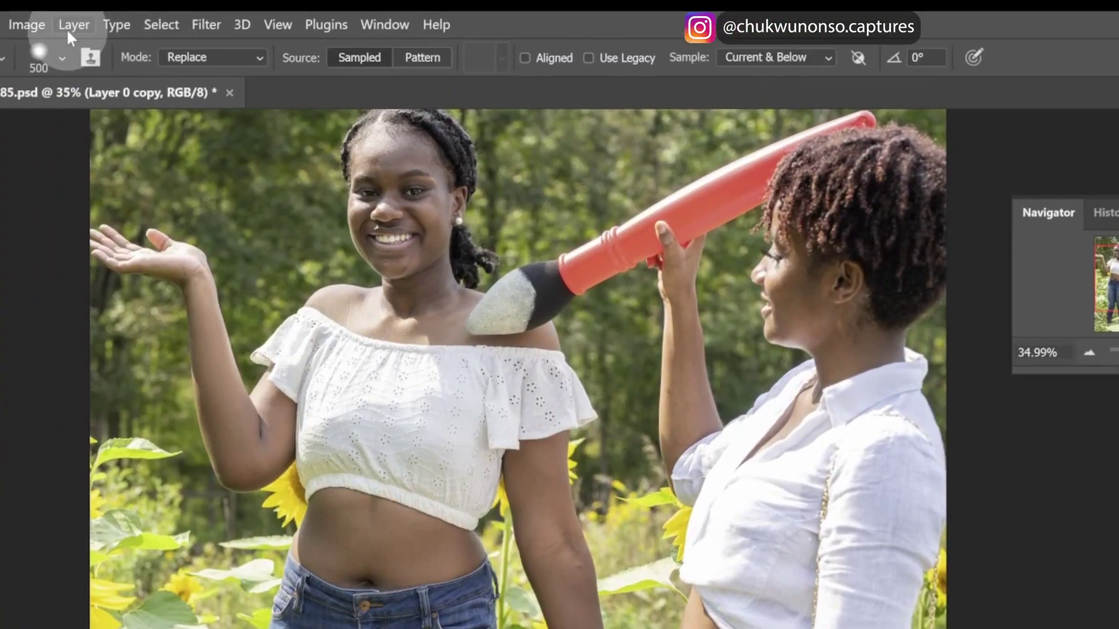
Apply a Black & White adjustment with the Maximum White preset to Layer 0 copy and collapse its smart filter list
click(30, 29)
mouse_move(88, 72)
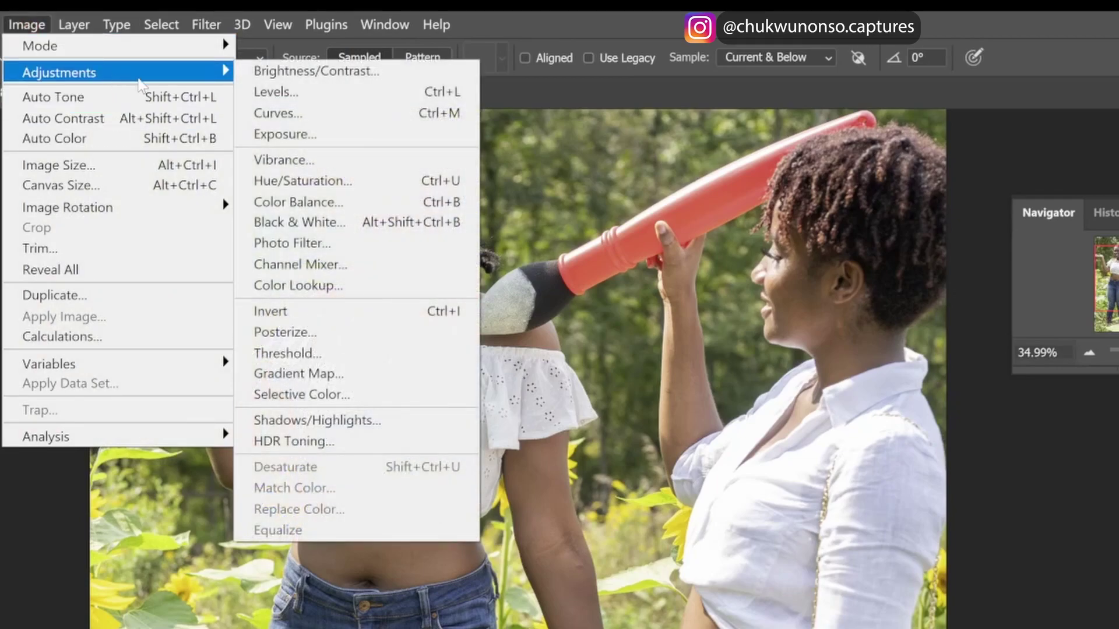
click(313, 222)
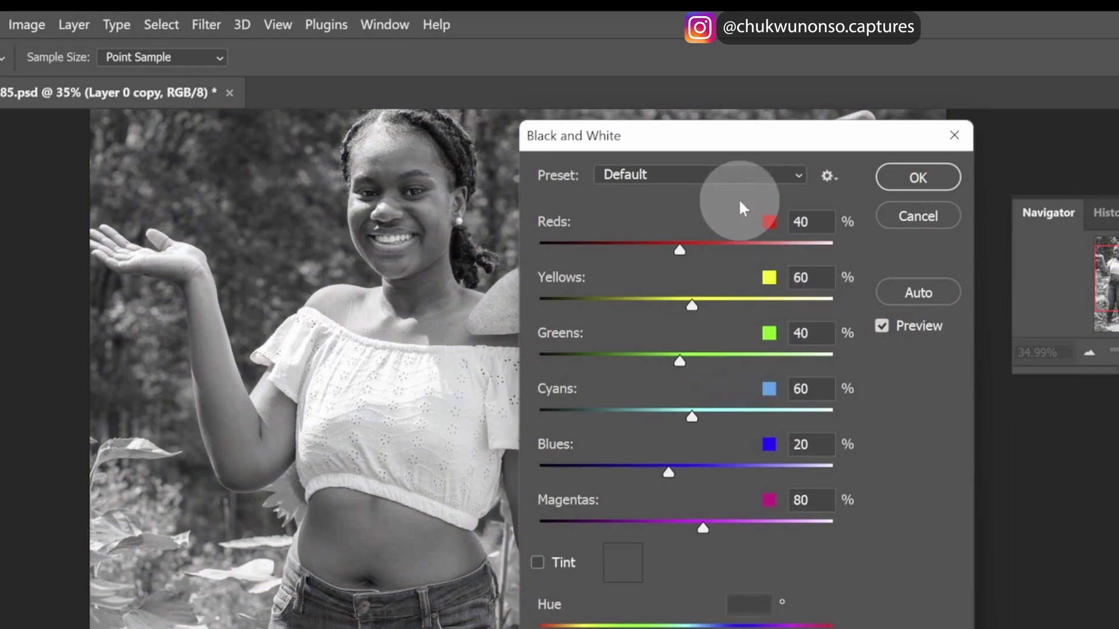
click(798, 175)
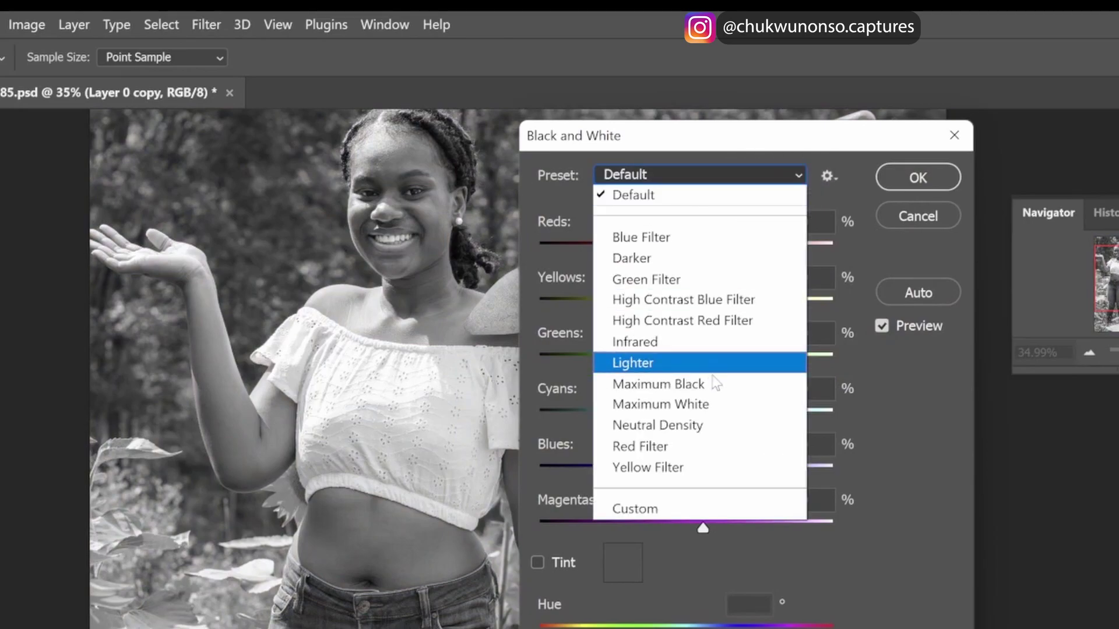
click(720, 402)
click(935, 180)
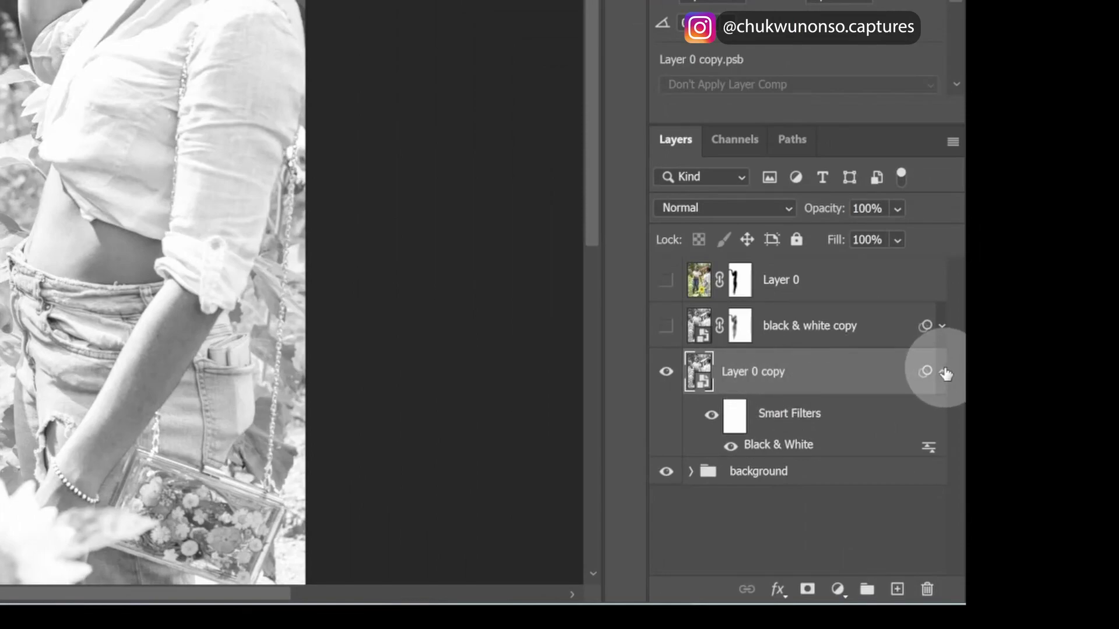
click(980, 396)
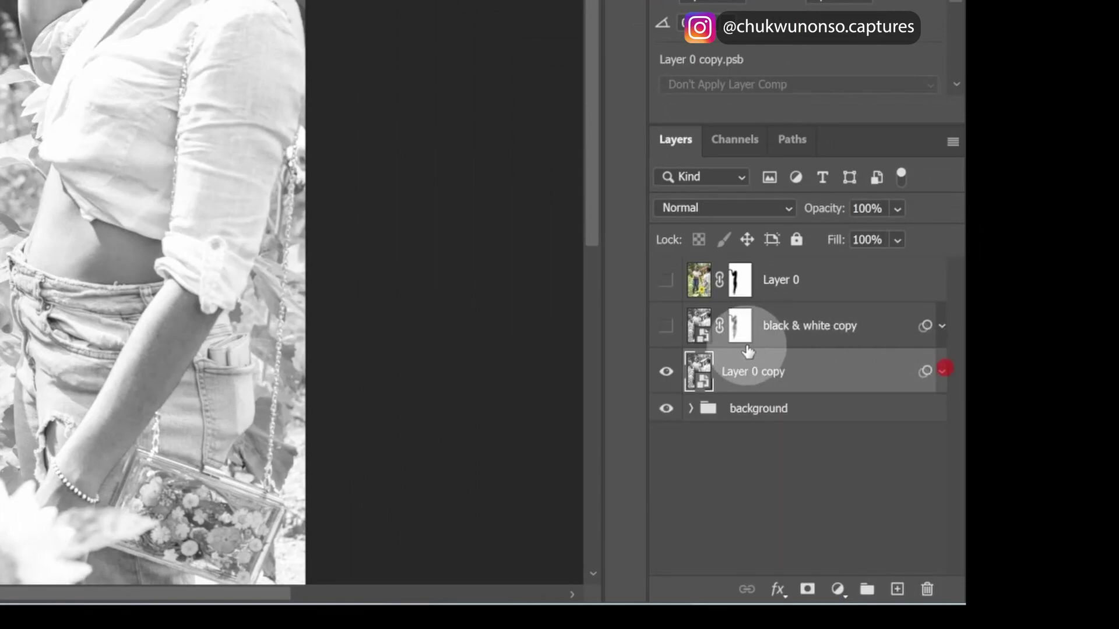
Move the layer mask from the black & white copy to Layer 0 copy, and expand the background group
click(736, 328)
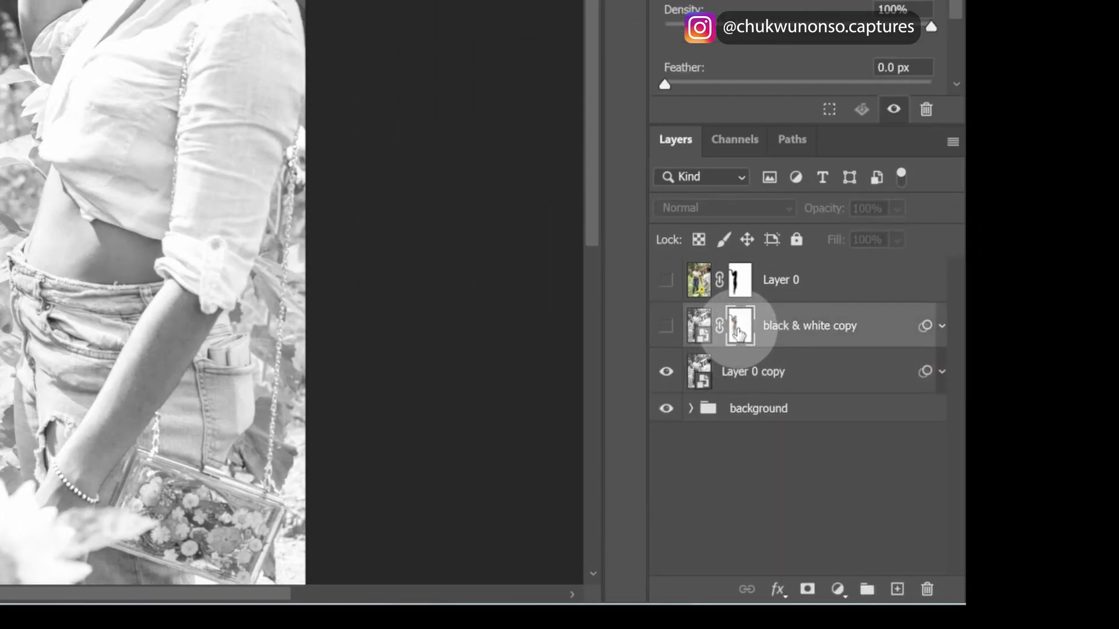
drag(740, 334, 729, 377)
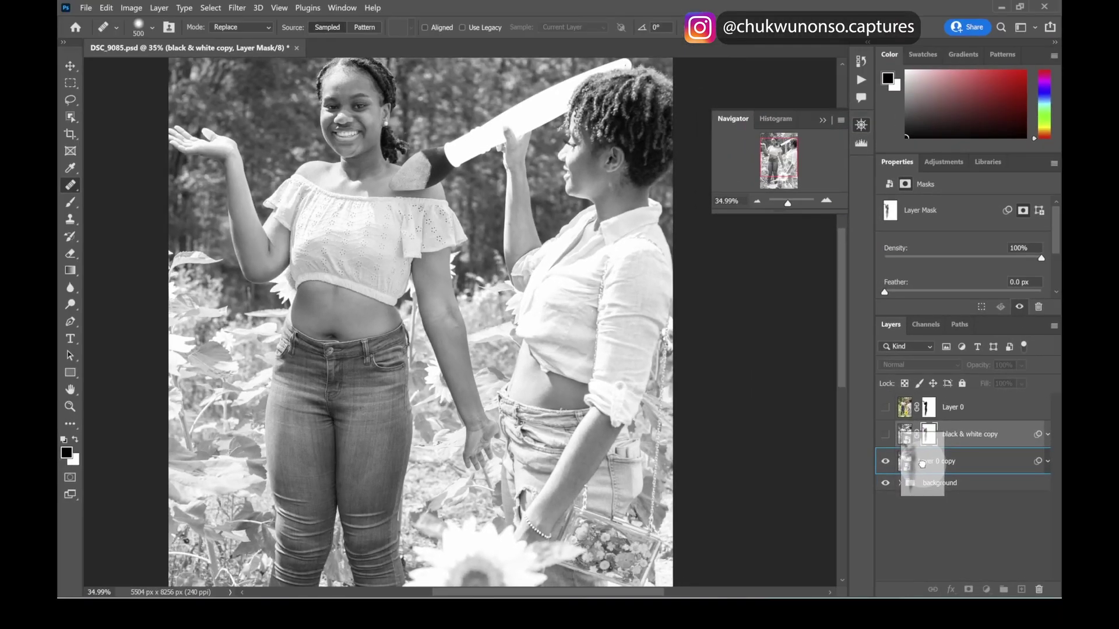
drag(922, 464, 923, 465)
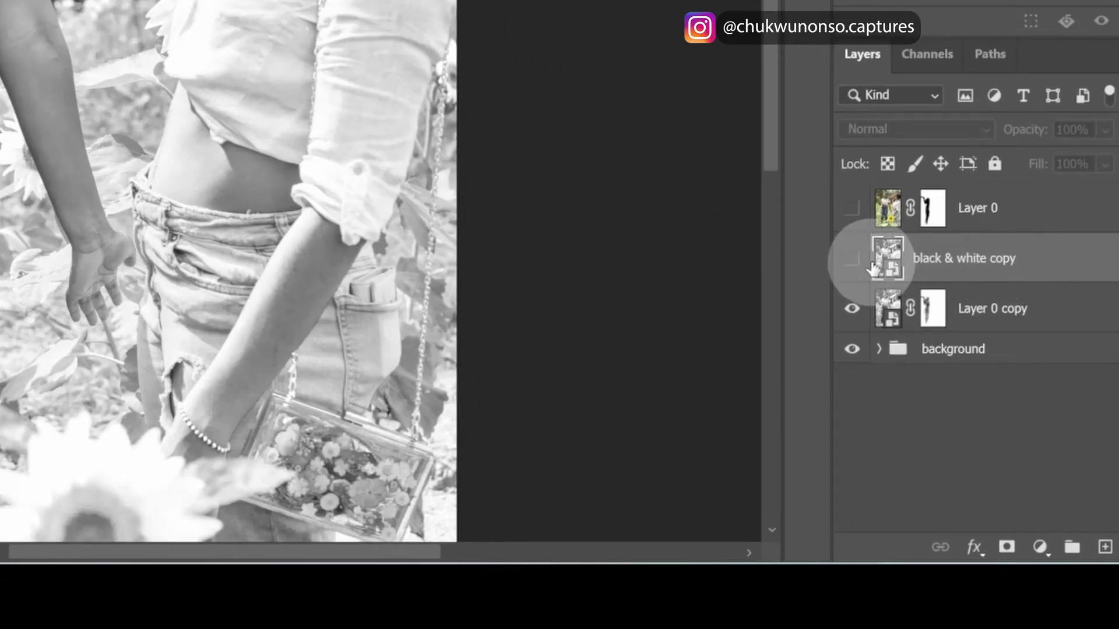
click(881, 351)
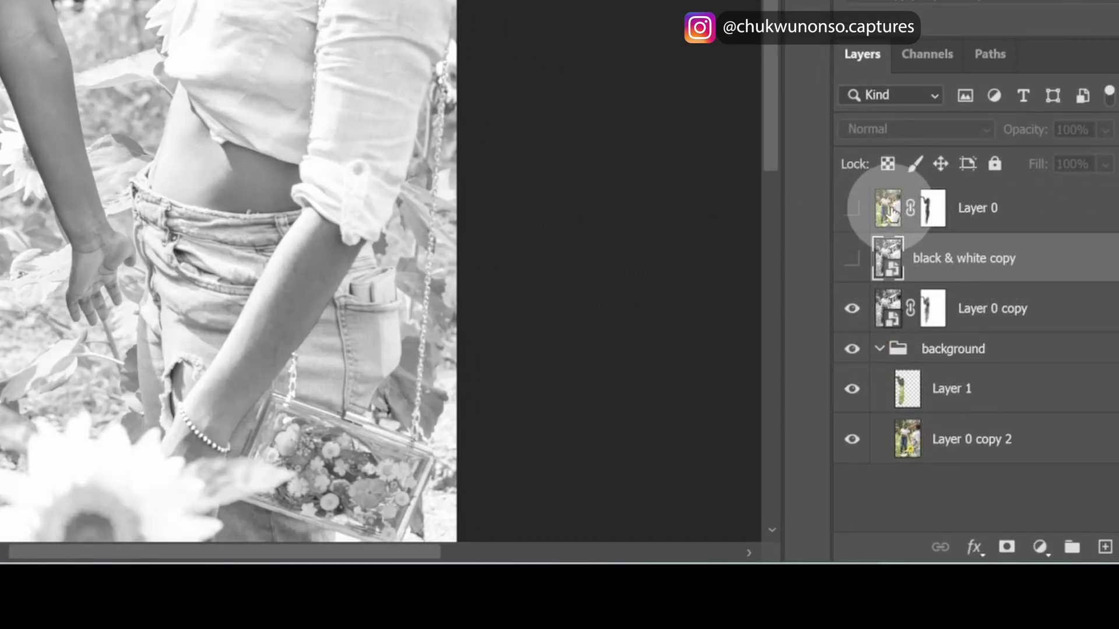
Duplicate Layer 0 copy 2 inside the background group, move the original directly above the group, and collapse the group
ctrl+click(911, 450)
click(921, 447)
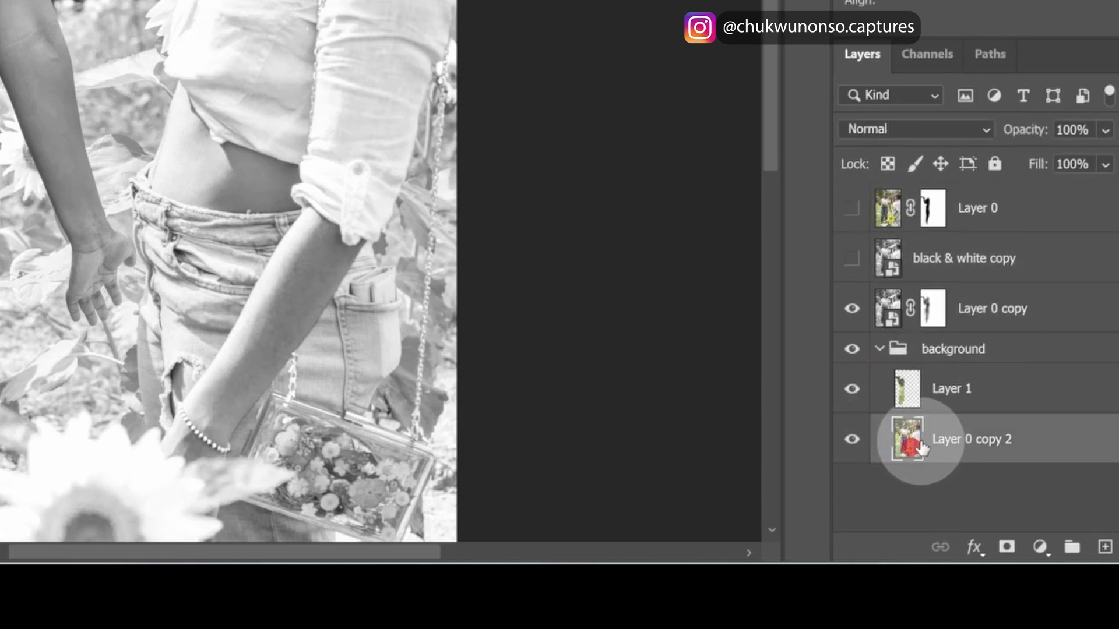
drag(919, 448, 1104, 547)
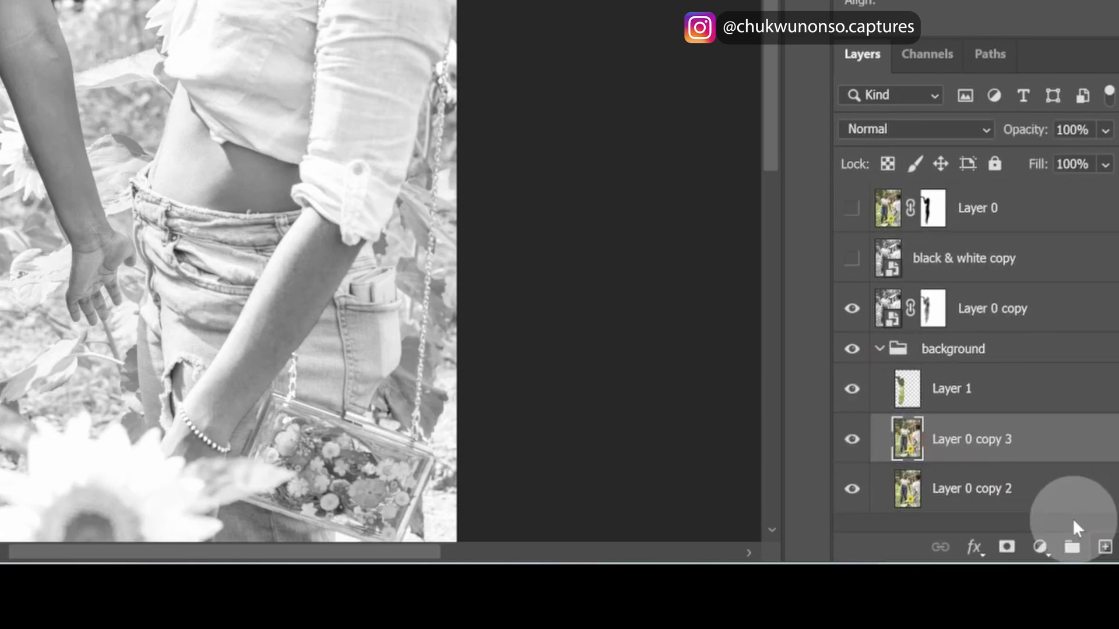
click(966, 484)
drag(925, 490, 928, 349)
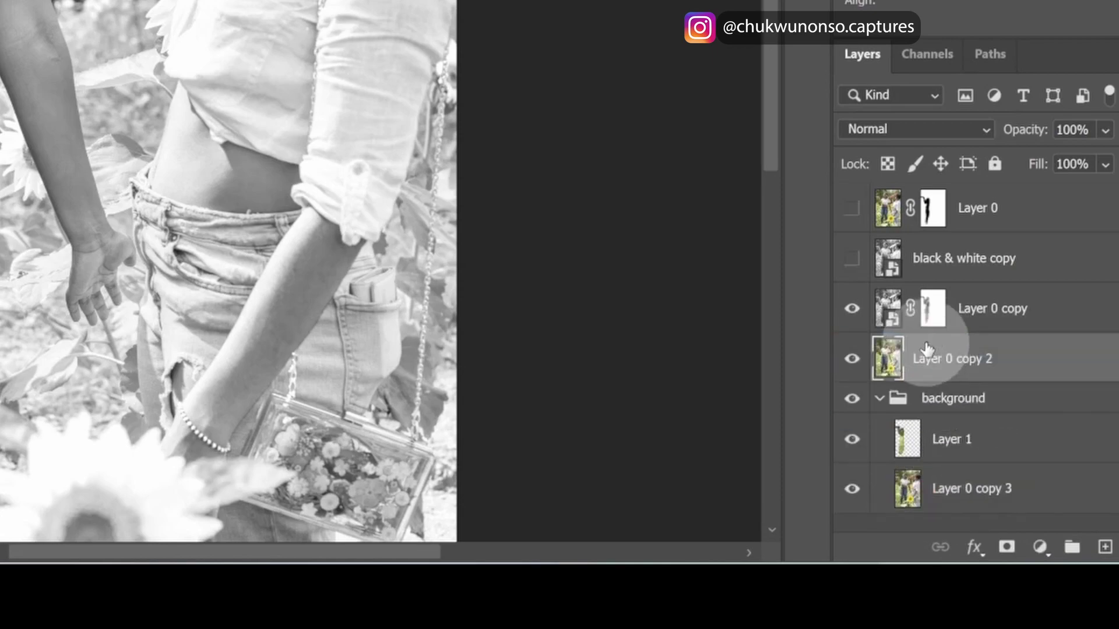
click(879, 399)
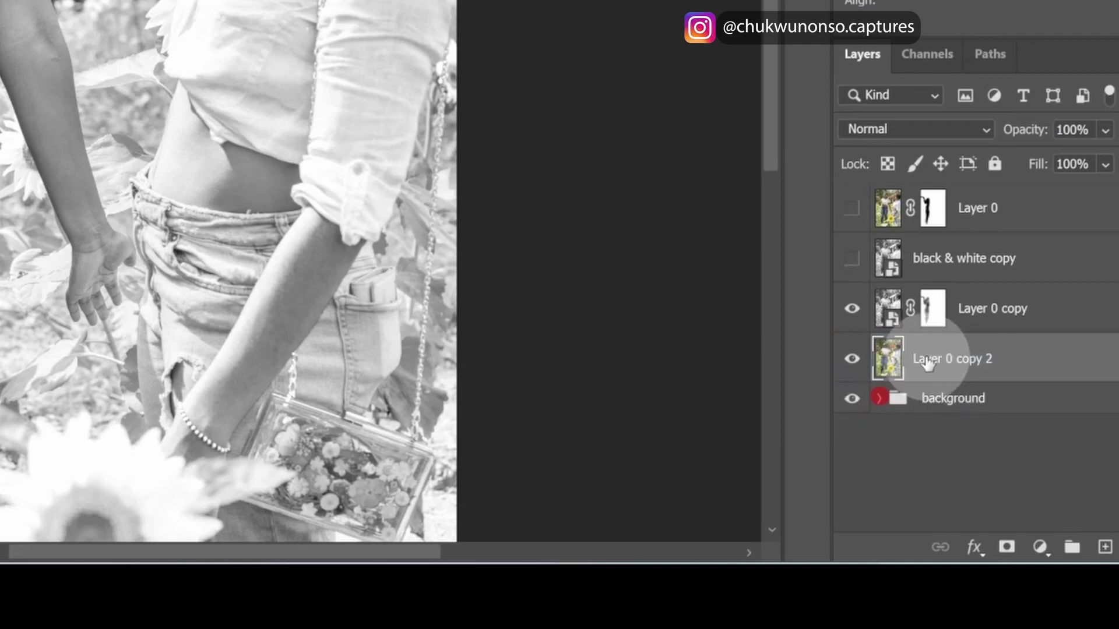
Place Layer 0 copy 2 directly below Layer 0, transfer Layer 0's mask to it, and activate the Brush tool on that mask
drag(897, 364, 931, 271)
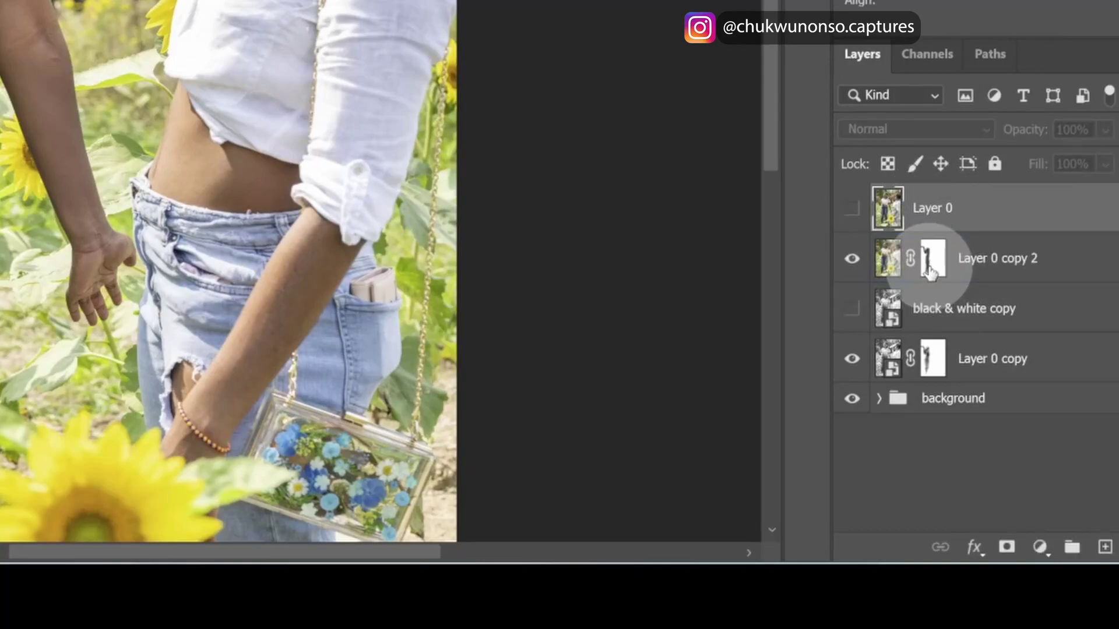
click(931, 268)
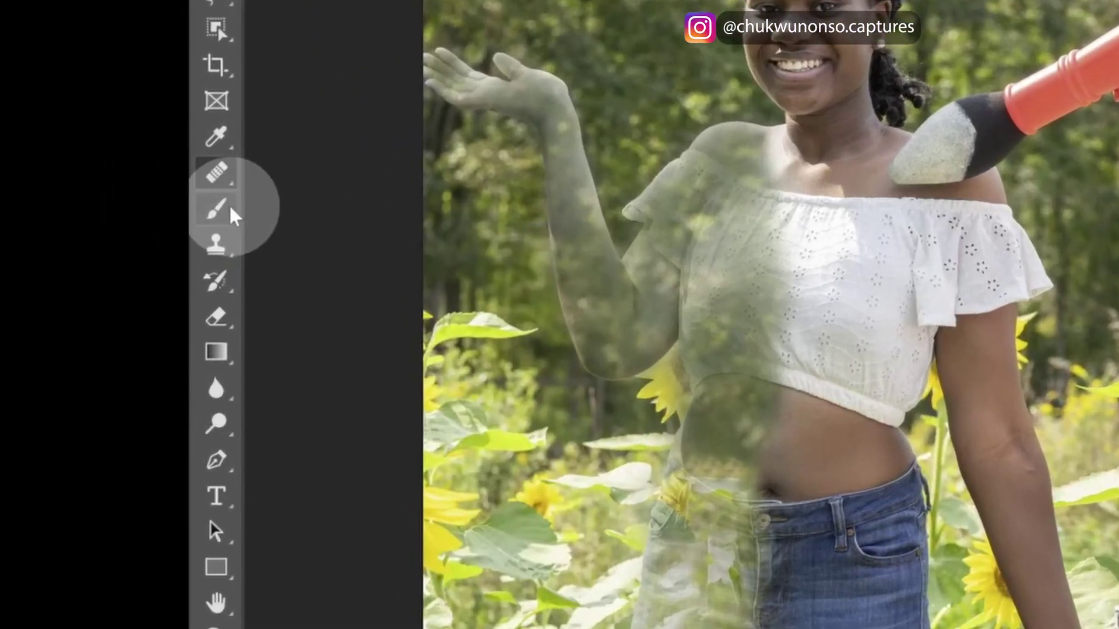
click(216, 213)
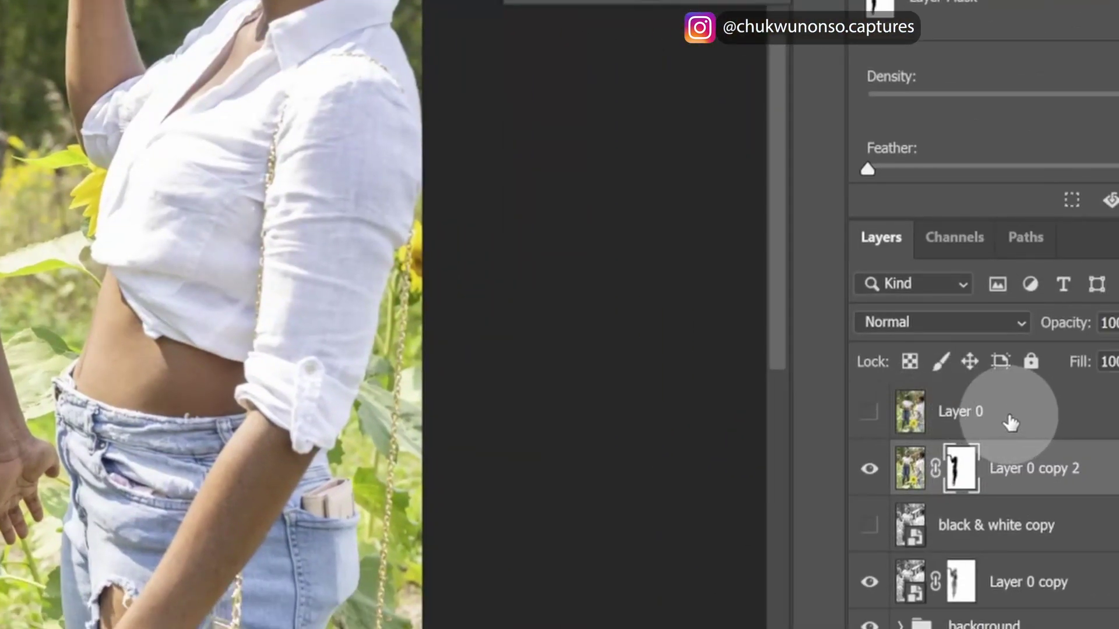
Delete the hidden Layer 0 and black & white copy layers
click(1008, 415)
key(Delete)
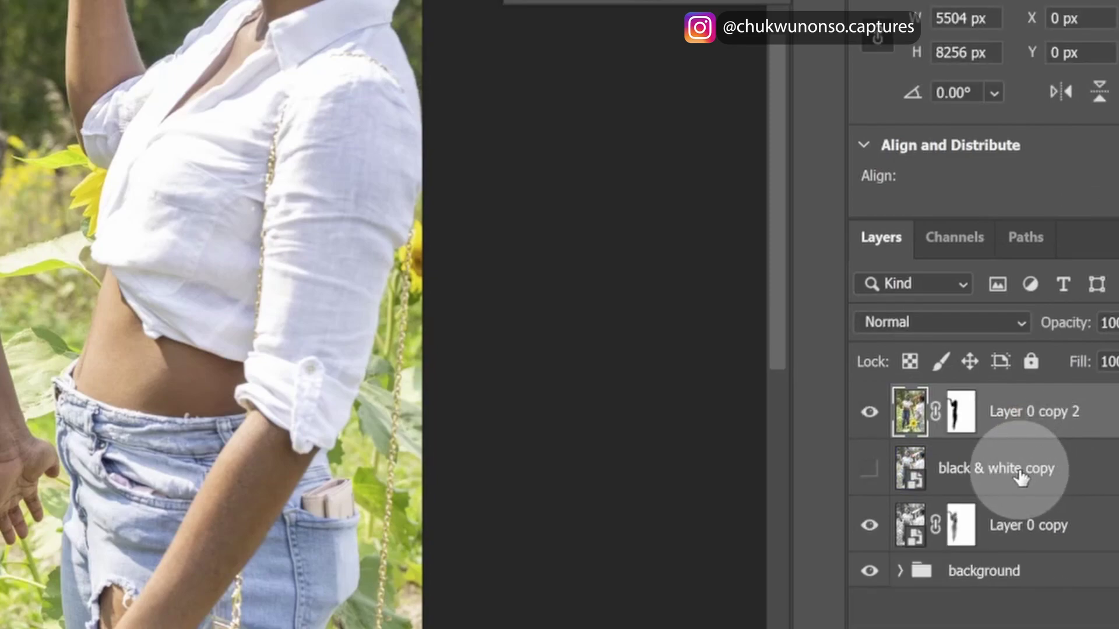
click(1020, 472)
key(Delete)
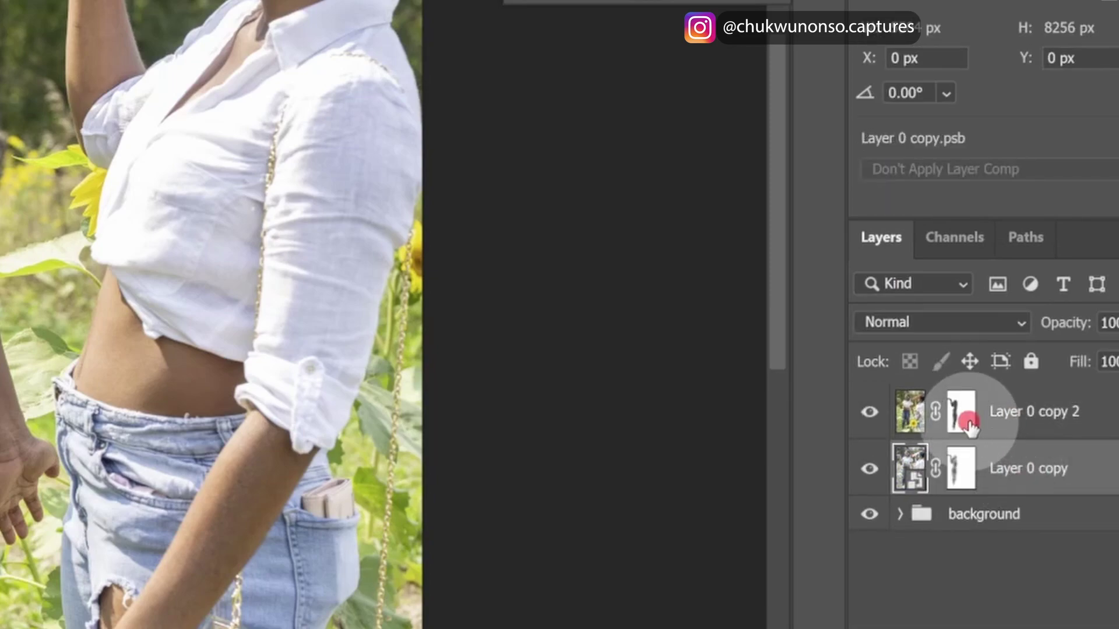
Target Layer 0 copy 2's mask and reduce the brush size to 125 px for work around the faded elbow
click(967, 420)
click(960, 469)
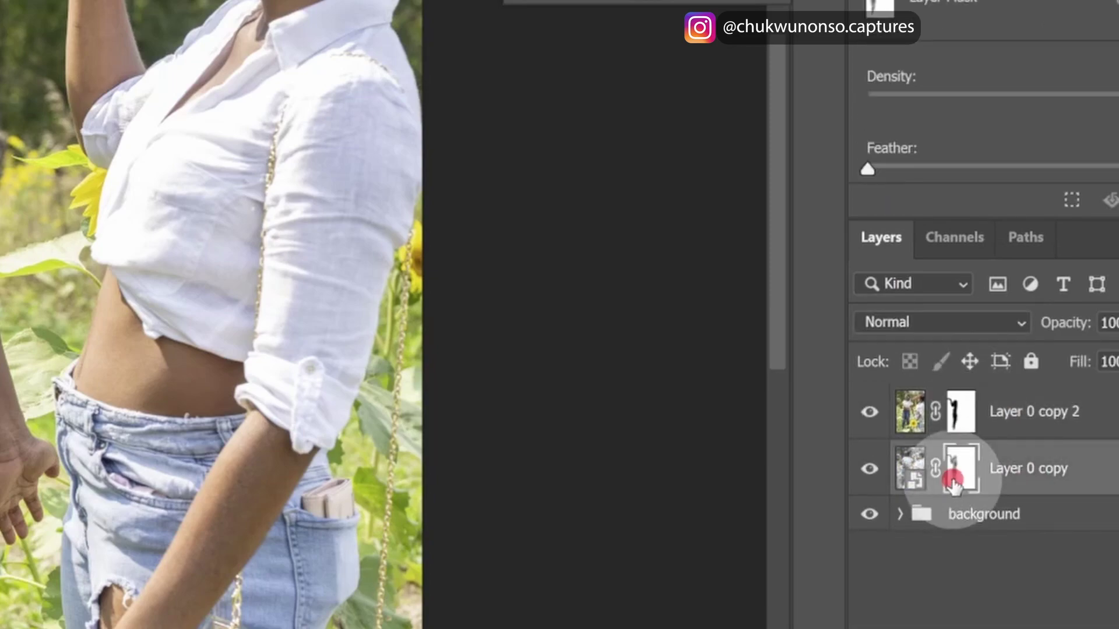
click(966, 420)
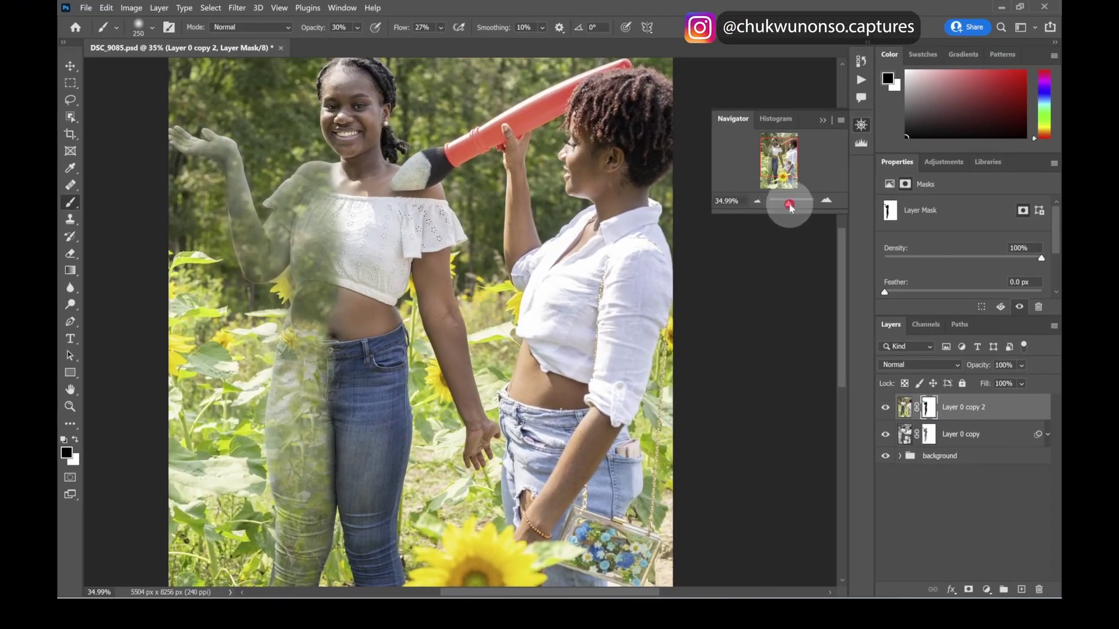
drag(789, 205, 791, 204)
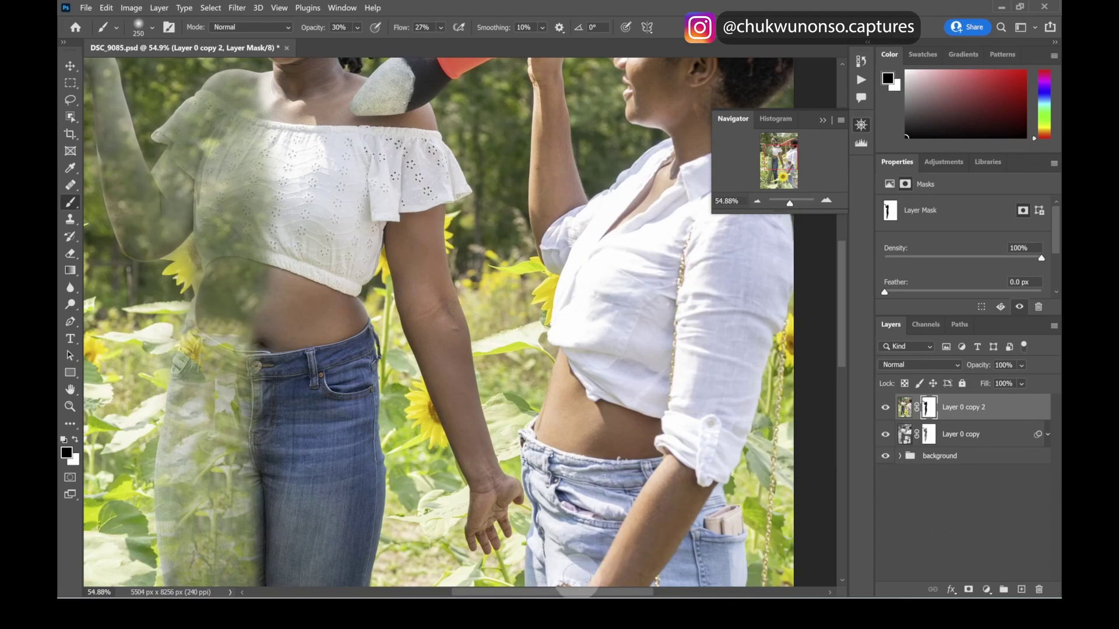
drag(570, 593, 518, 593)
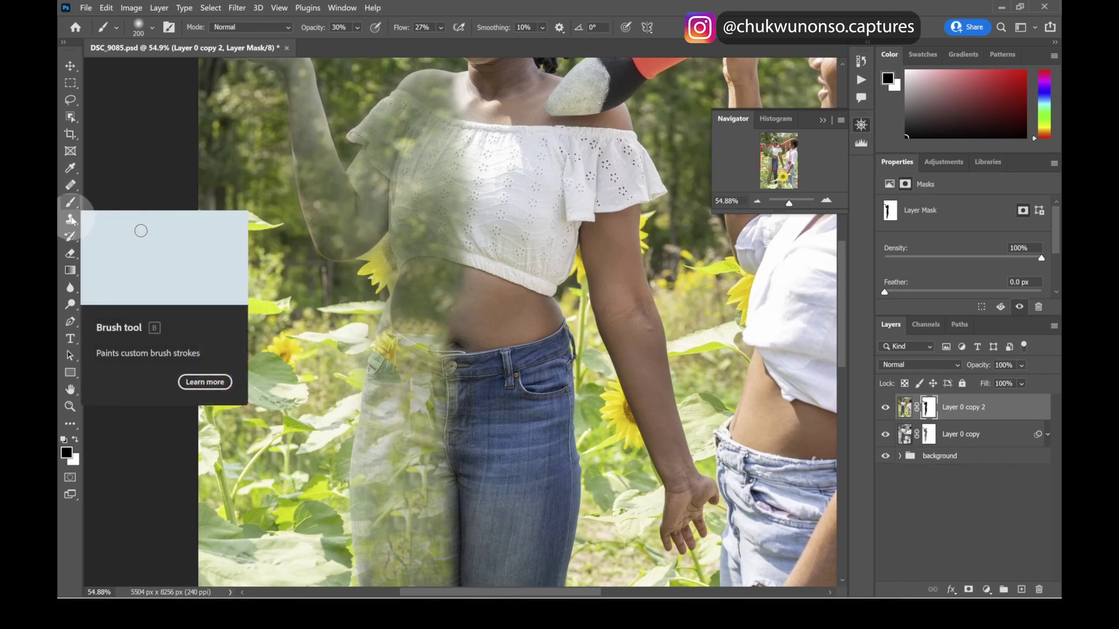
key(bracketleft)
key(bracketleft)
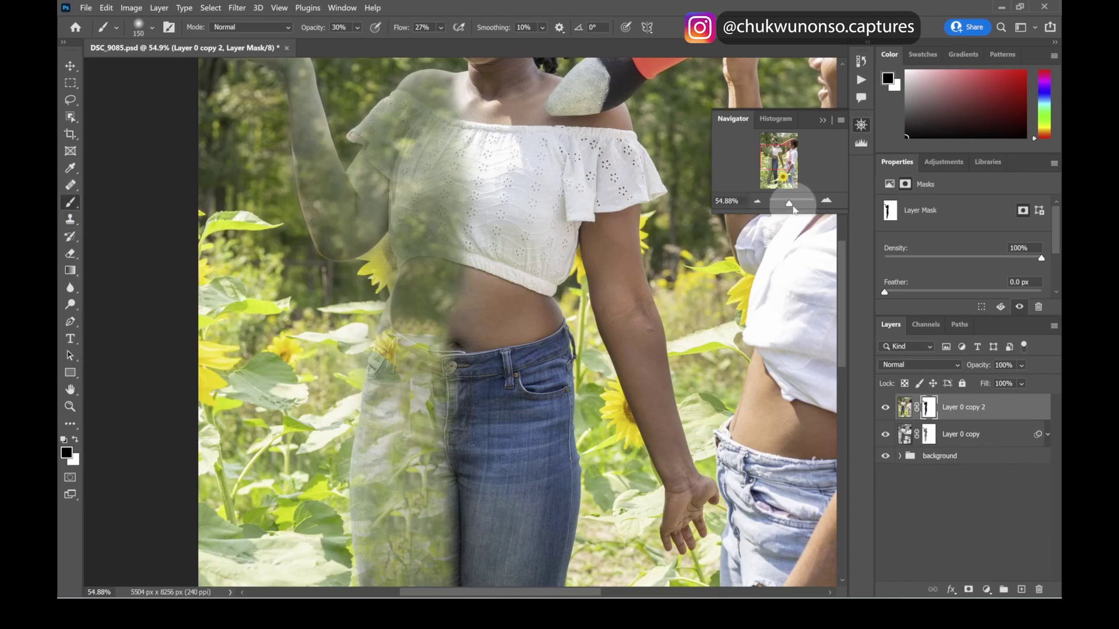
click(791, 202)
drag(779, 159, 778, 156)
key(bracketleft)
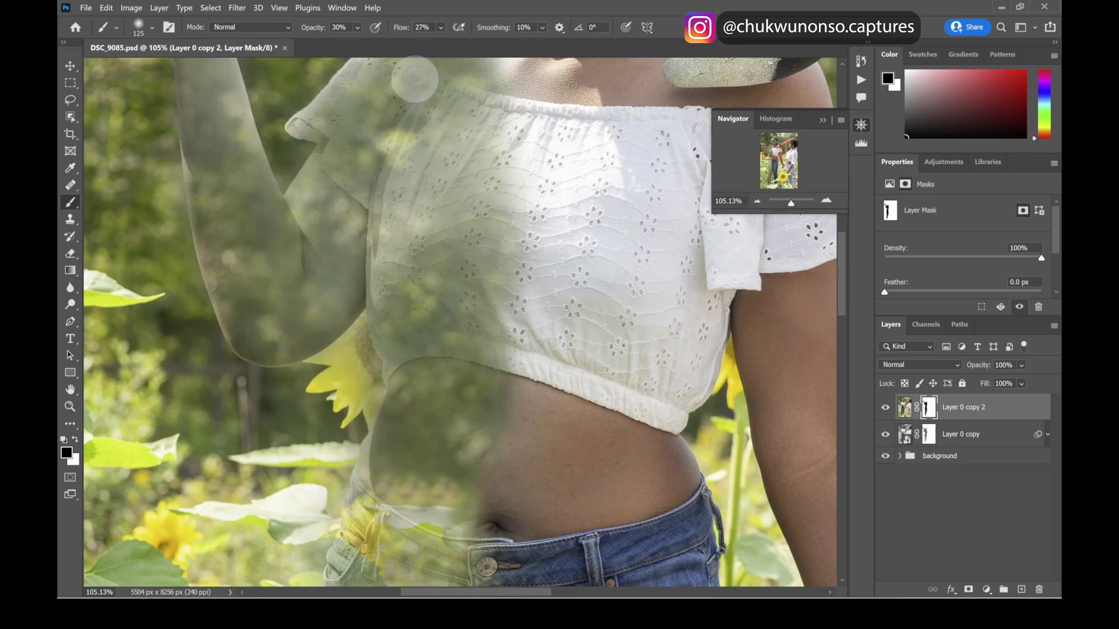
Paint black over the yellow sunflower below the faded elbow on Layer 0 copy 2's mask at 90% opacity and 93% flow
click(357, 27)
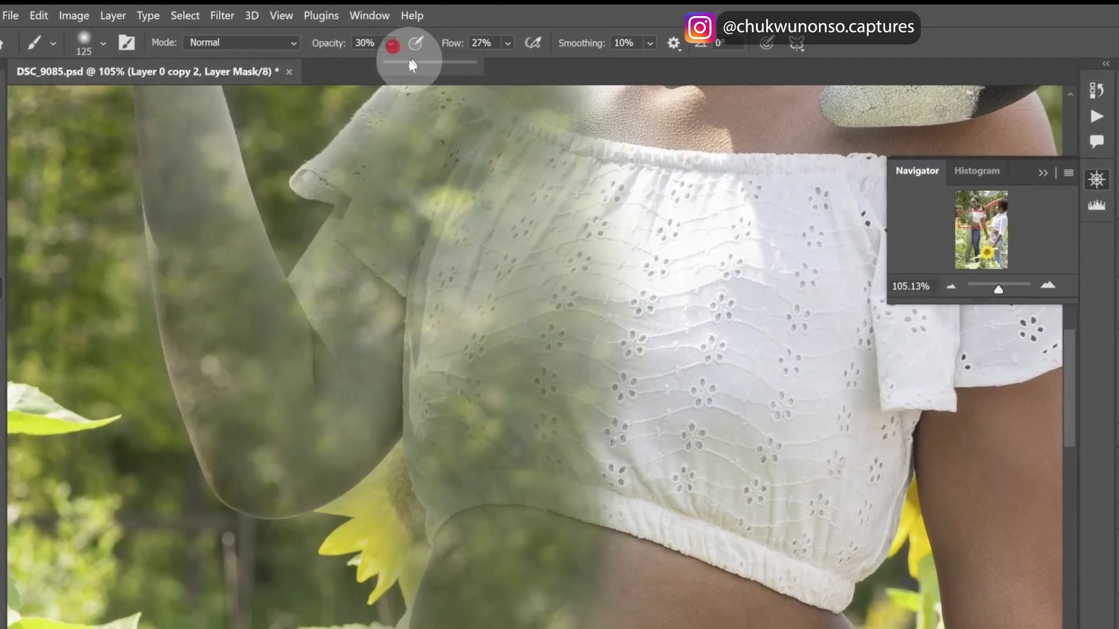
drag(412, 66, 583, 63)
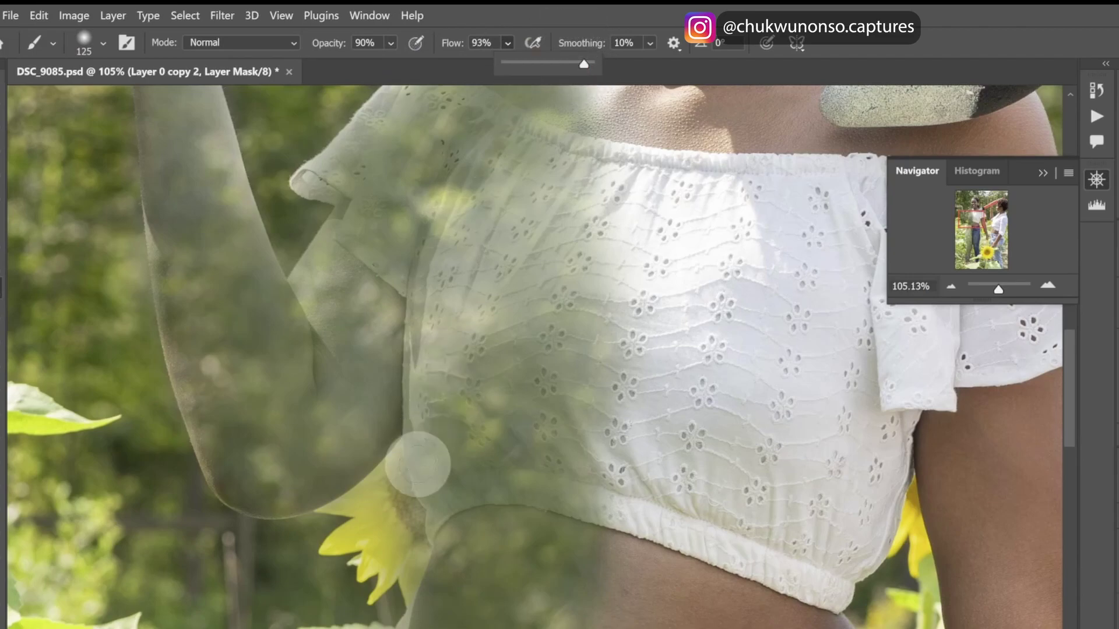
mouse_move(344, 542)
mouse_down()
mouse_move(325, 544)
mouse_move(389, 535)
mouse_move(380, 578)
mouse_move(388, 568)
mouse_up()
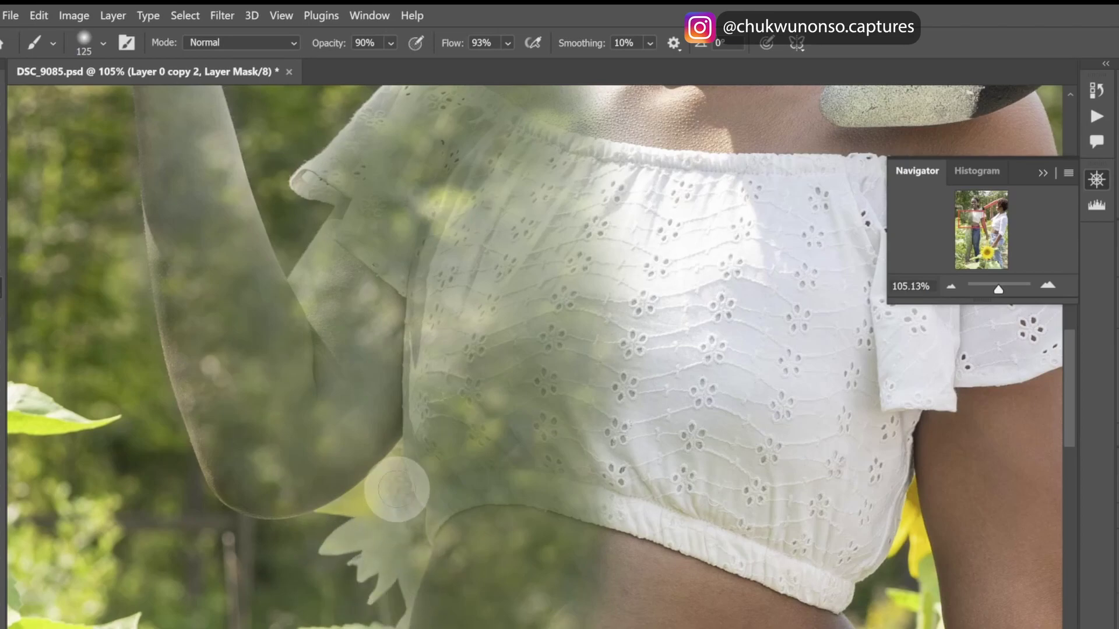
mouse_move(400, 454)
mouse_down()
mouse_move(319, 525)
mouse_move(391, 449)
mouse_move(372, 522)
mouse_move(397, 455)
mouse_move(402, 564)
mouse_up()
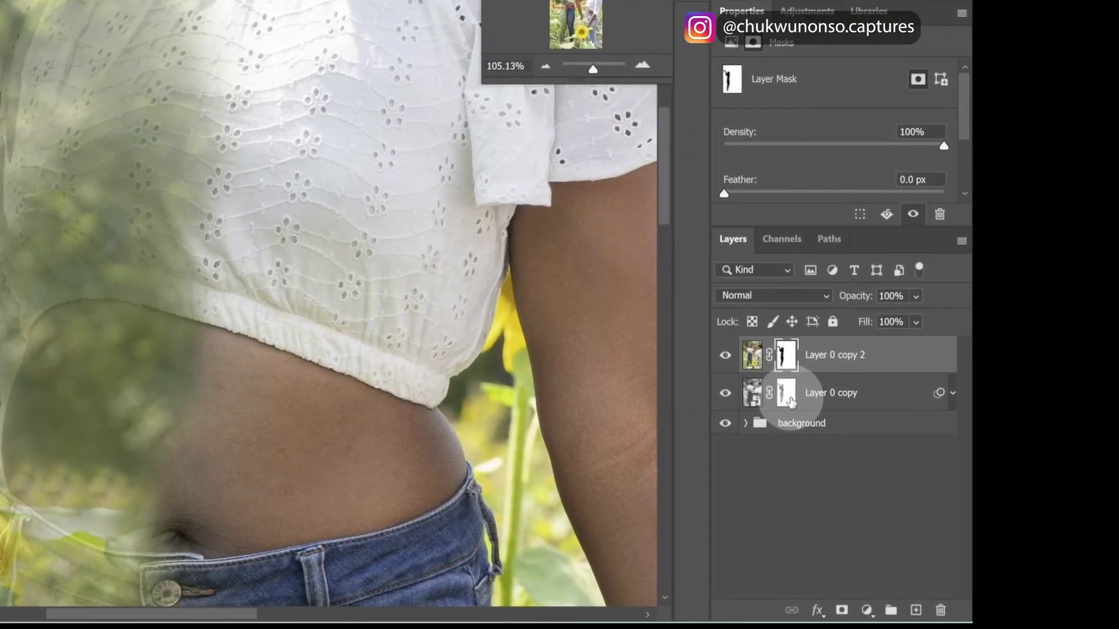
Target Layer 0 copy's mask and paint black over the grey sunflower below the elbow with a 175 px brush
click(998, 506)
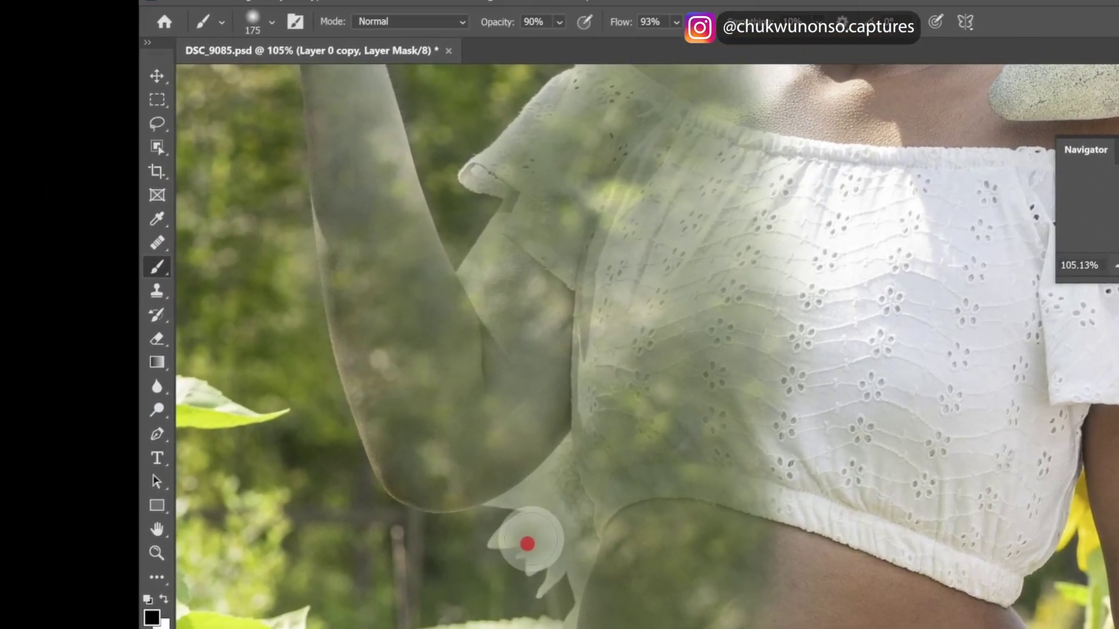
drag(528, 542, 492, 542)
drag(521, 517, 533, 504)
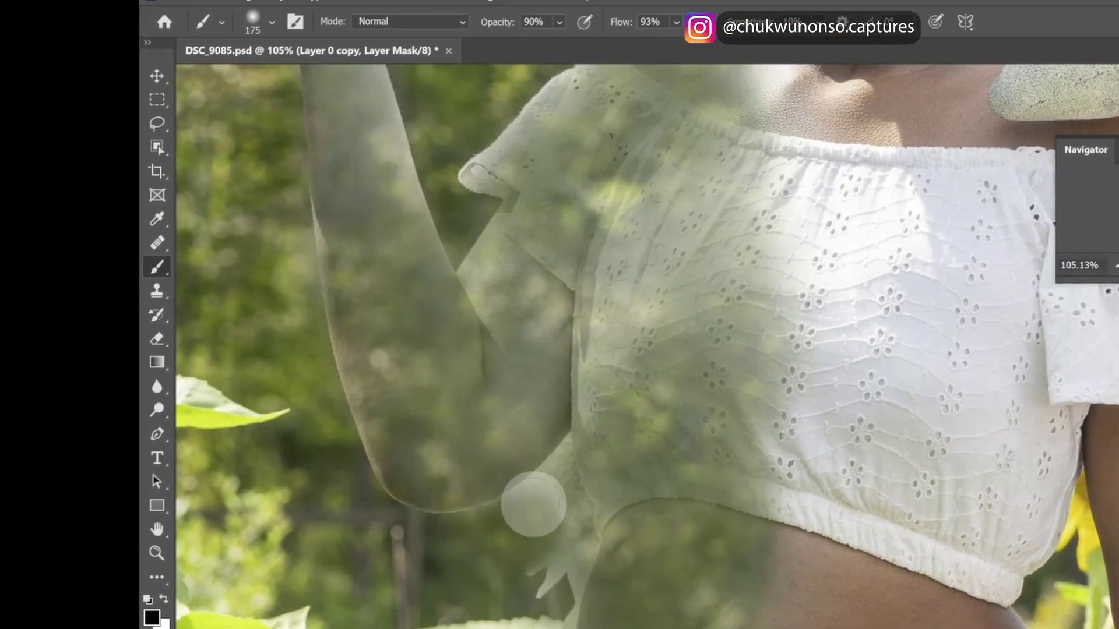
click(520, 516)
Raise brush opacity and flow to 100% and paint out the area under the elbow with a 250 px brush
click(559, 22)
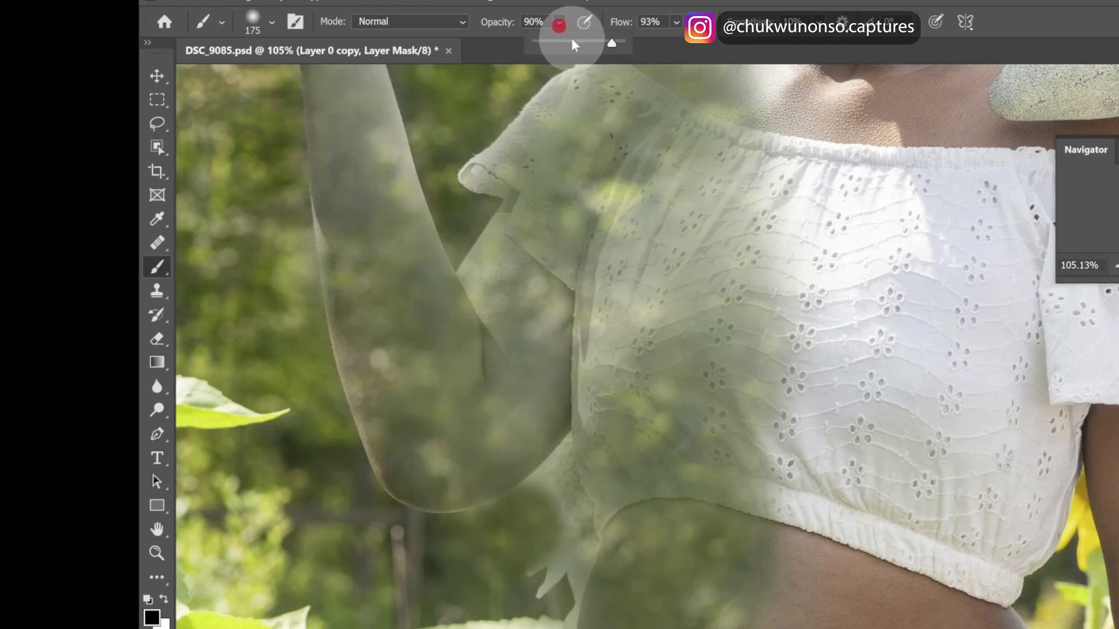
drag(584, 41, 620, 45)
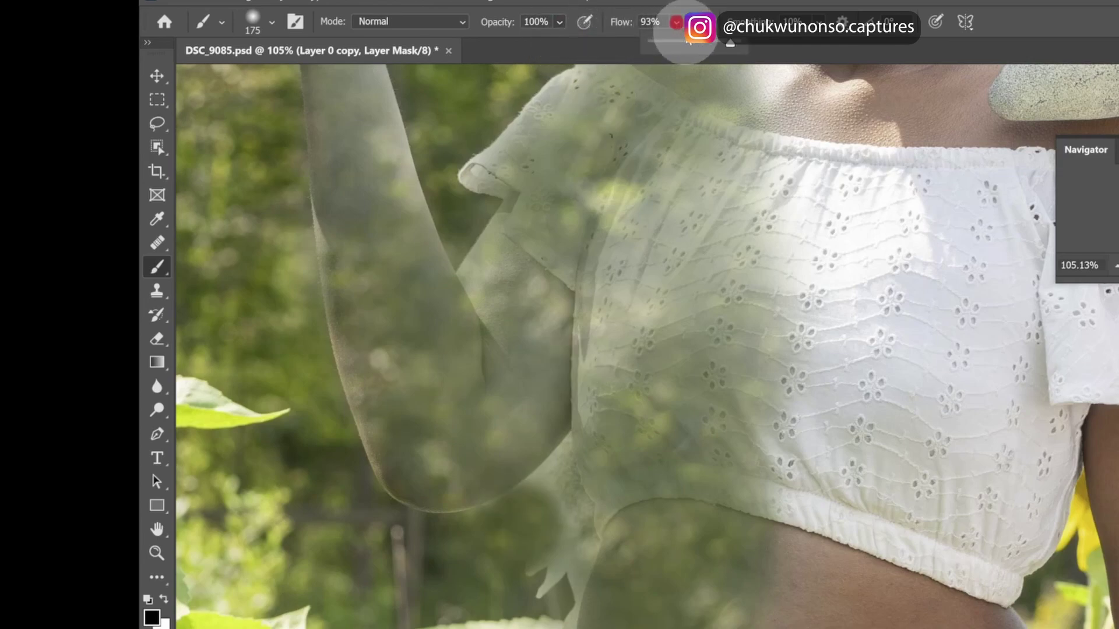
key(bracketright)
key(bracketright)
click(493, 515)
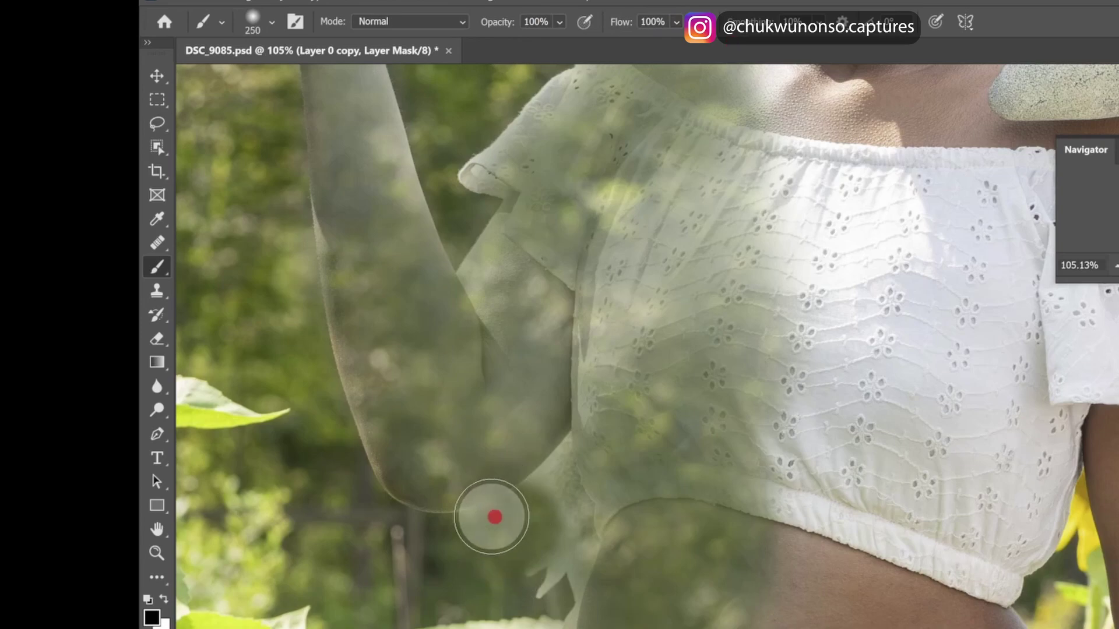
Paint black over the remaining flower traces between the elbow and waist on Layer 0 copy's mask, using brush sizes from 90 to 150 px
key(bracketleft)
key(bracketleft)
key(bracketleft)
key(bracketleft)
key(bracketleft)
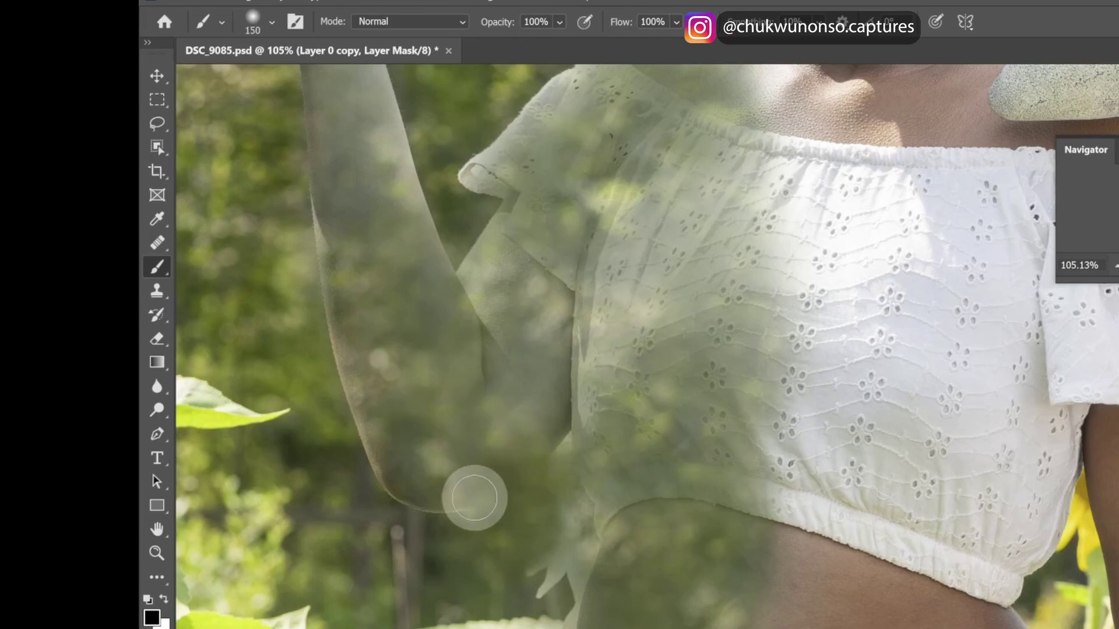
click(558, 466)
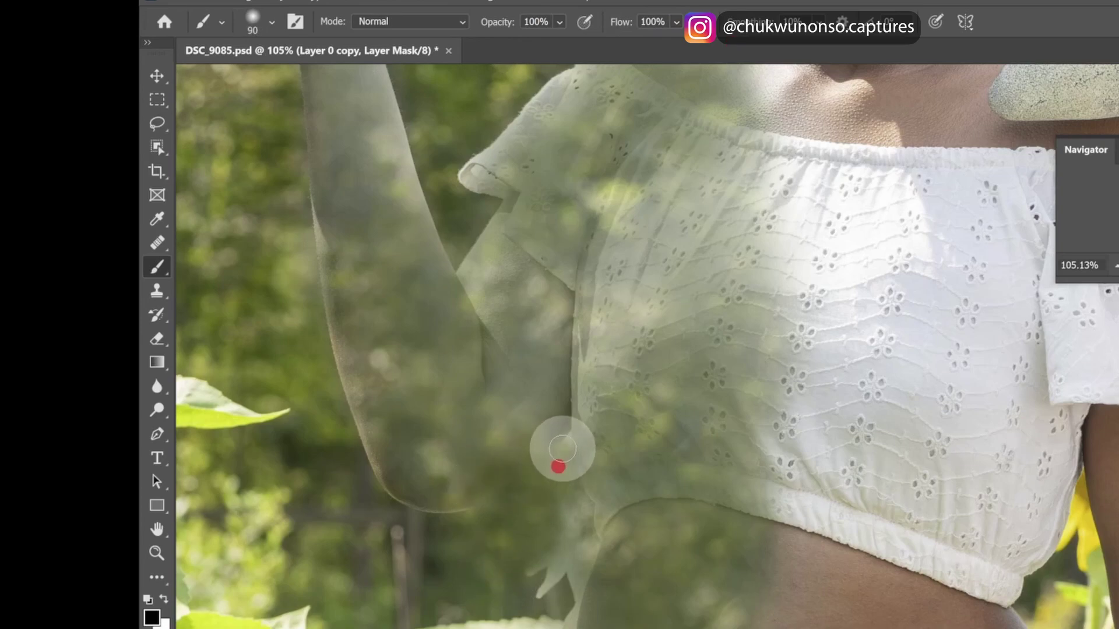
mouse_move(570, 448)
mouse_down()
mouse_move(580, 491)
mouse_move(564, 563)
mouse_move(556, 582)
mouse_move(522, 565)
mouse_move(556, 572)
mouse_up()
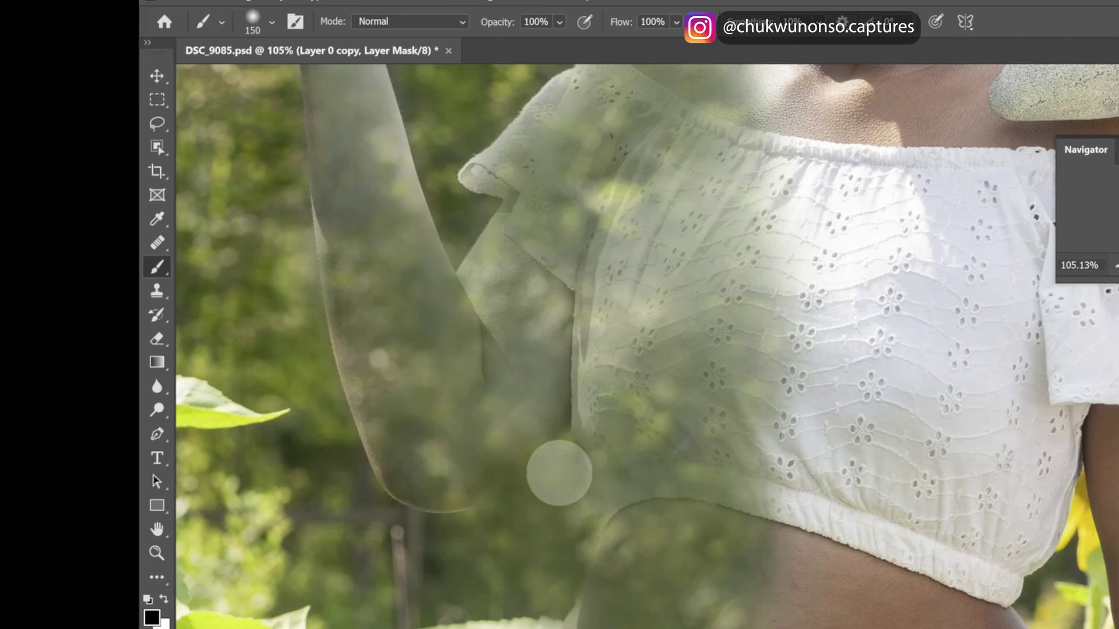
mouse_move(538, 529)
mouse_down()
mouse_move(544, 512)
mouse_move(548, 568)
mouse_up()
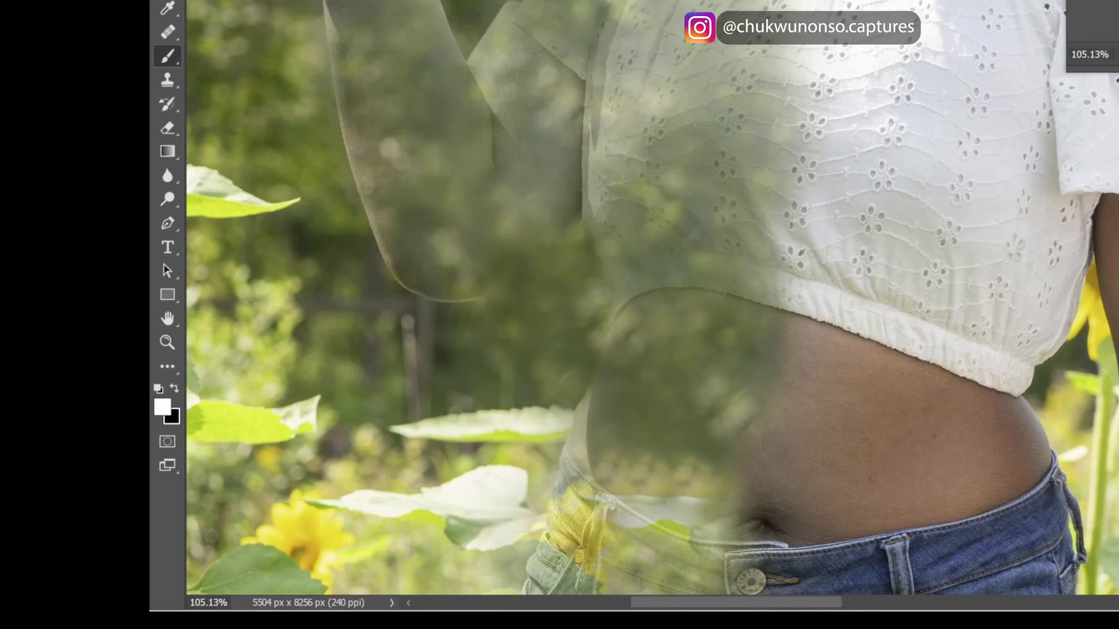
Paint white on Layer 0 copy's mask with a 175 px brush to restore the elbow, blouse hem and waist edges in black and white
scroll(682, 224, up, 5)
scroll(714, 244, down, 2)
drag(633, 239, 750, 157)
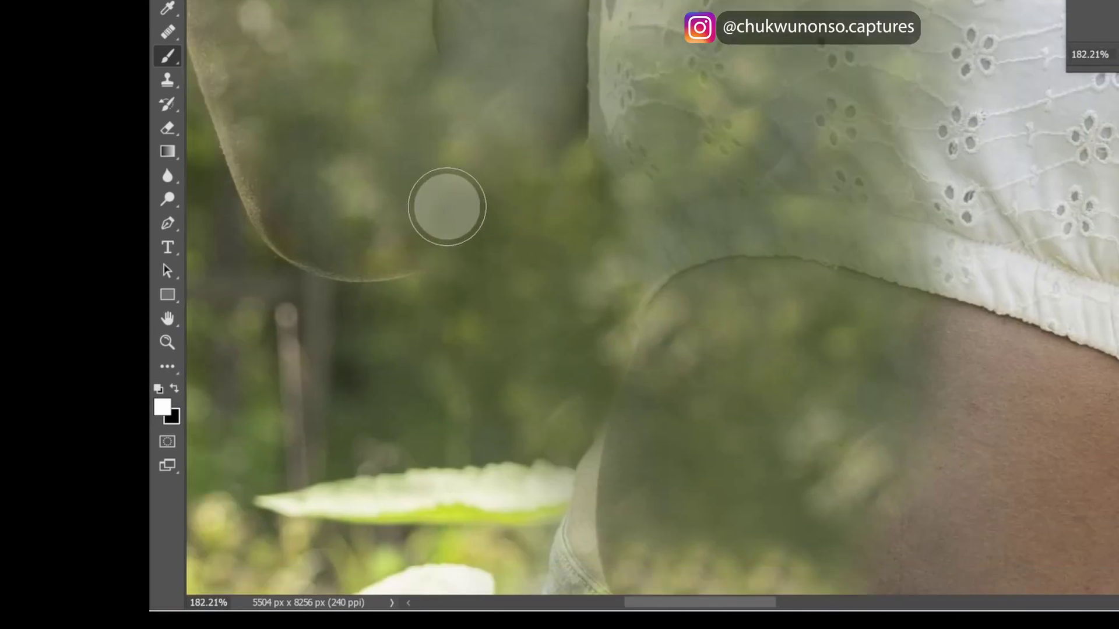
key(bracketleft)
mouse_move(406, 232)
mouse_down()
mouse_move(514, 155)
mouse_move(561, 87)
mouse_move(606, 130)
mouse_move(634, 204)
mouse_move(655, 312)
mouse_move(652, 412)
mouse_move(634, 404)
mouse_up()
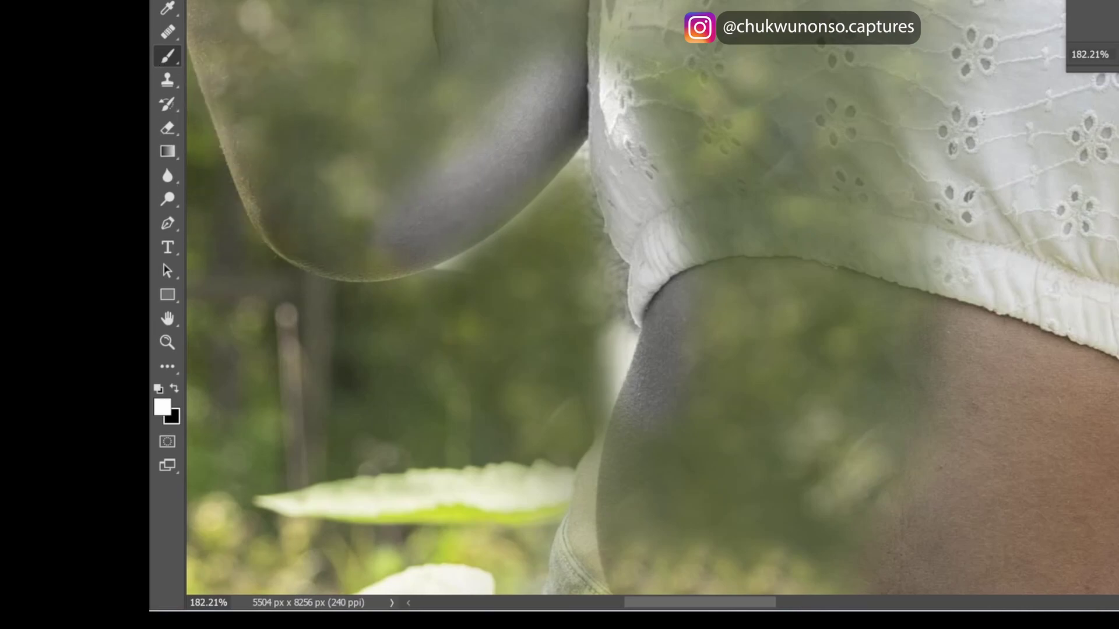
Set the brush to 46% opacity and 50% flow, and paint white over the elbow with a 175 px brush
click(391, 76)
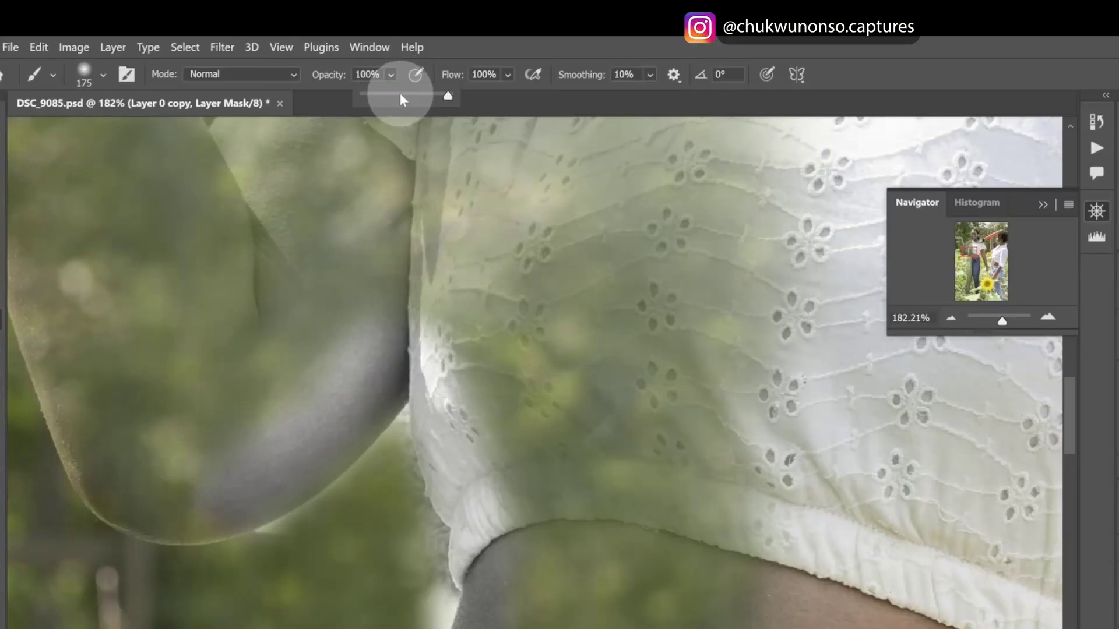
click(400, 96)
click(508, 74)
click(522, 95)
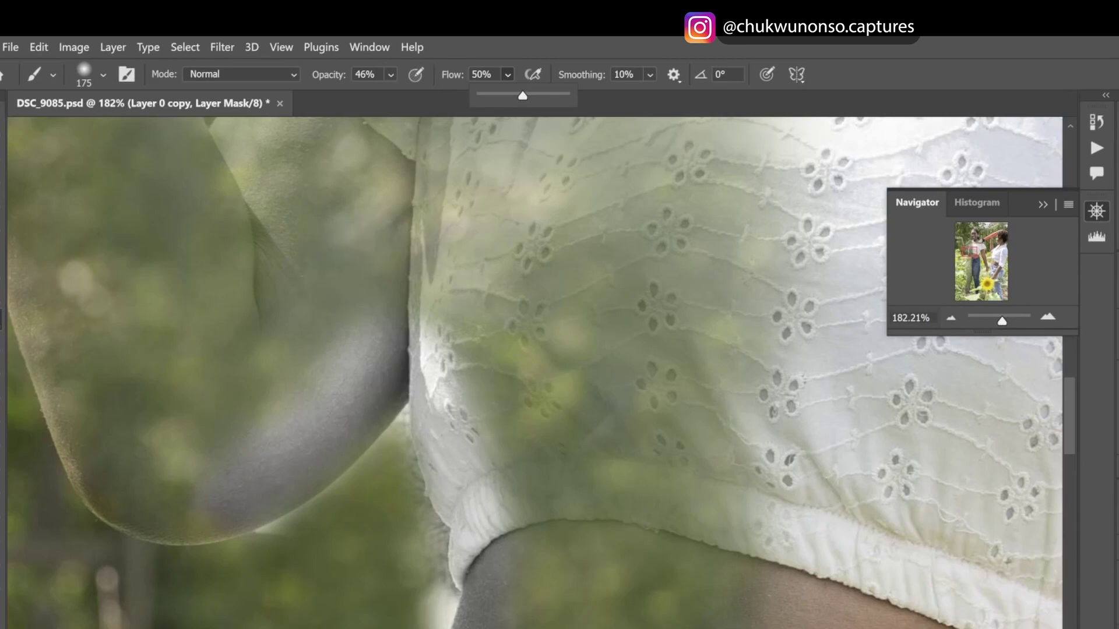
key(bracketright)
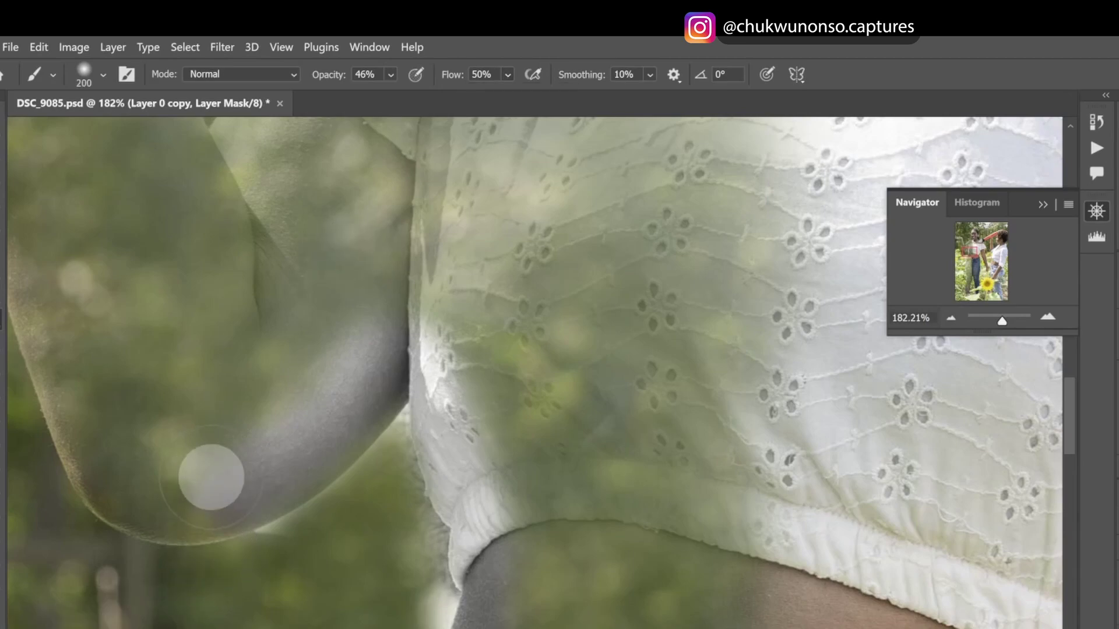
key(bracketleft)
key(bracketleft)
drag(240, 468, 252, 474)
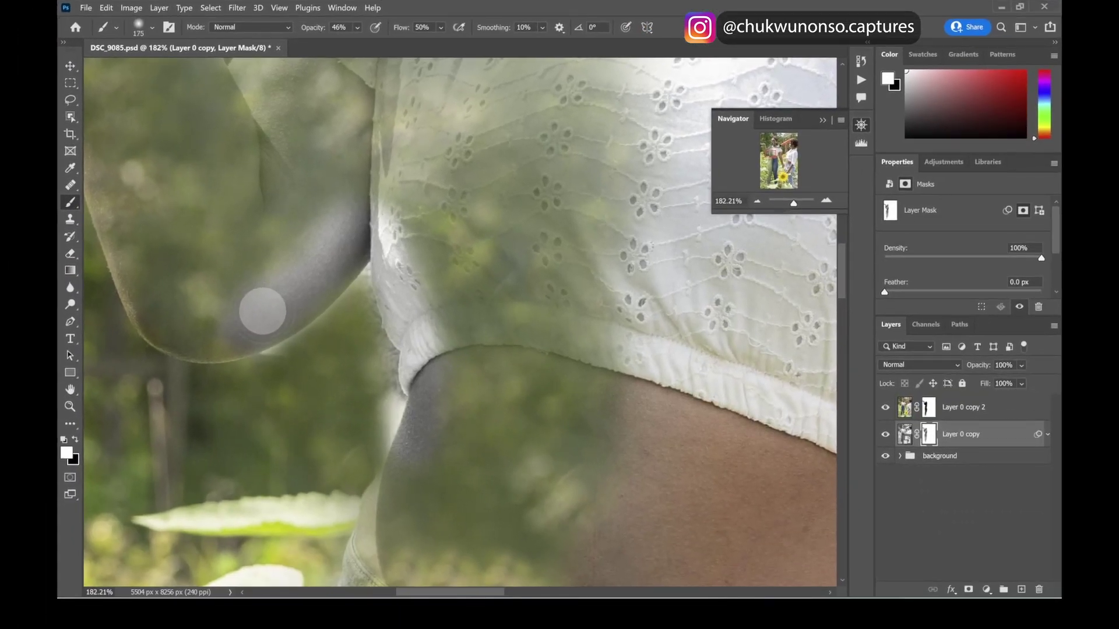
Select Layer 0 copy 2, and return to Layer 0 copy's mask for painting
click(939, 408)
click(835, 371)
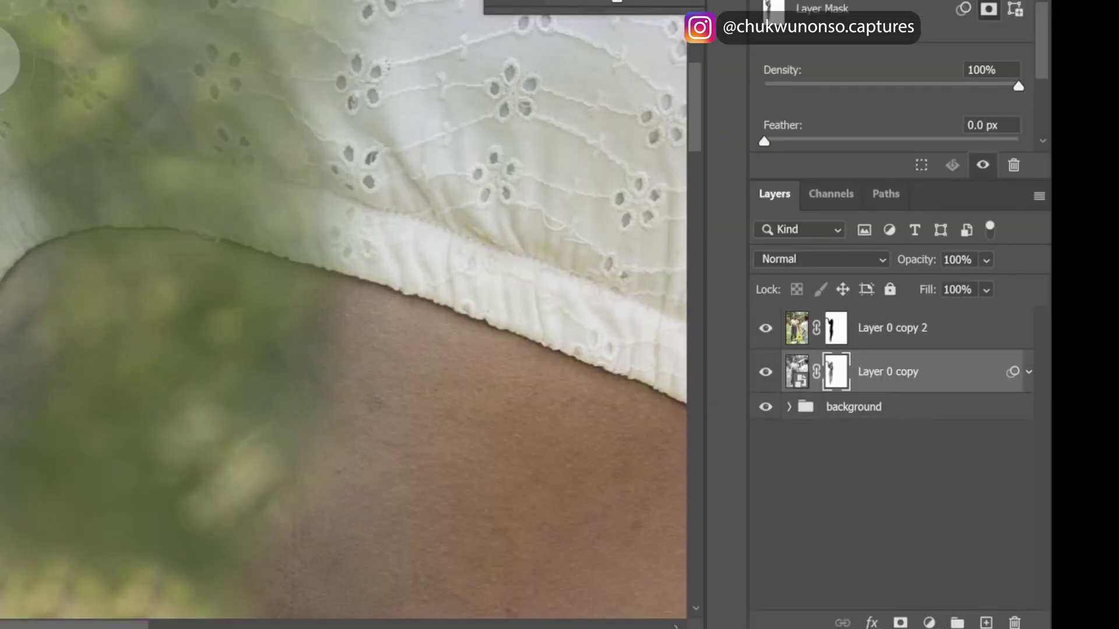
Check the faded blouse hem and waist up close, selecting Layer 0 copy 2's mask and returning to Layer 0 copy's mask
scroll(12, 150, up, 2)
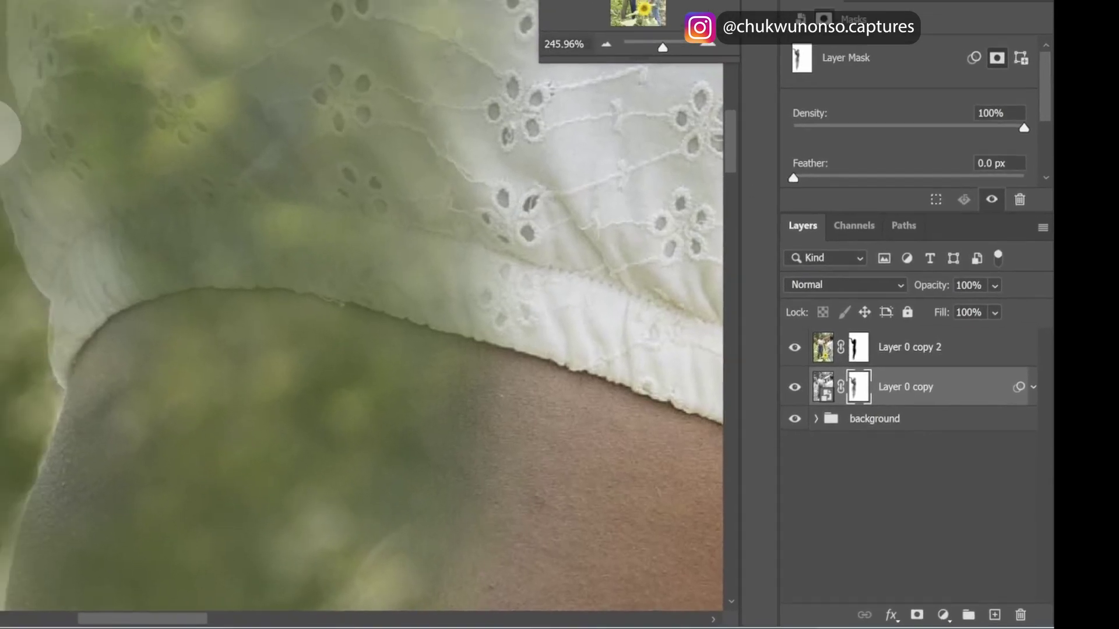
drag(127, 361, 95, 327)
drag(620, 2, 613, 1)
right_click(930, 408)
key(Escape)
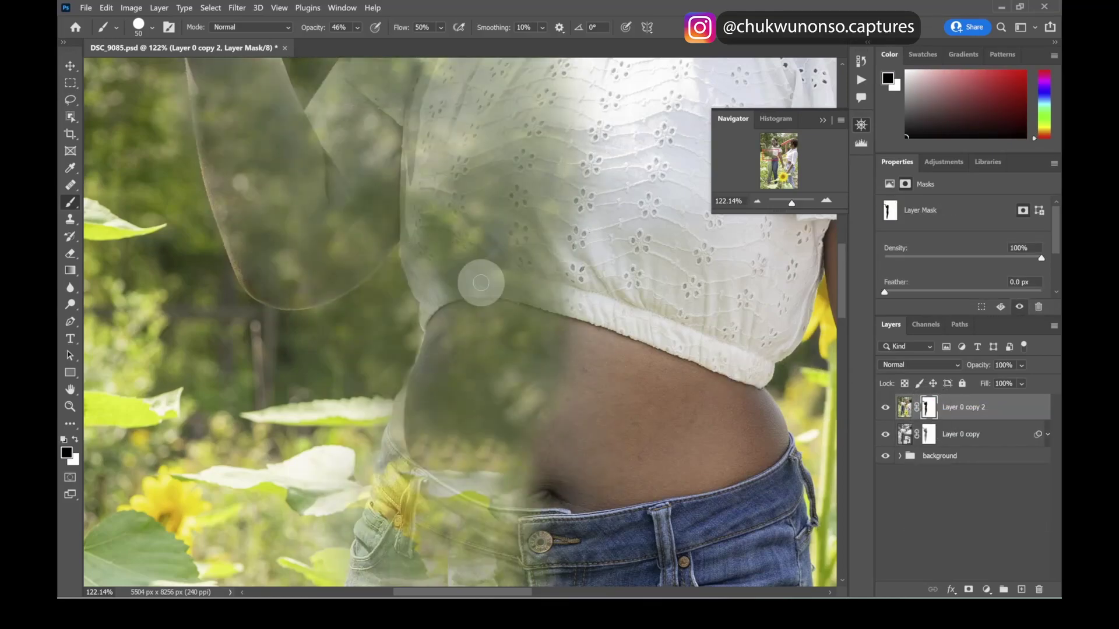
drag(794, 207, 789, 202)
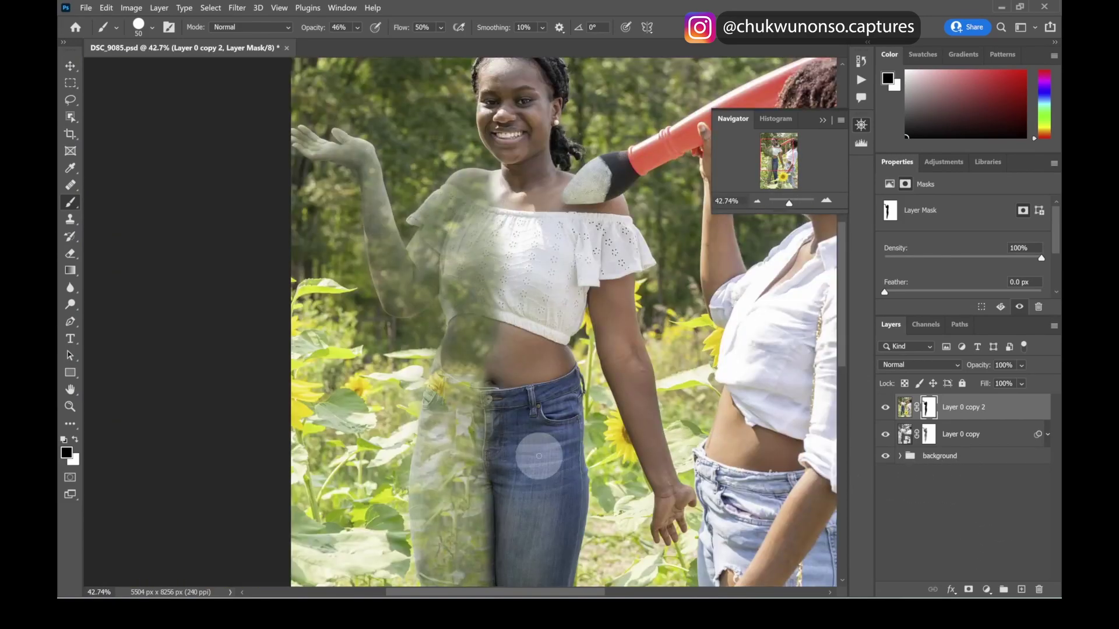
click(928, 434)
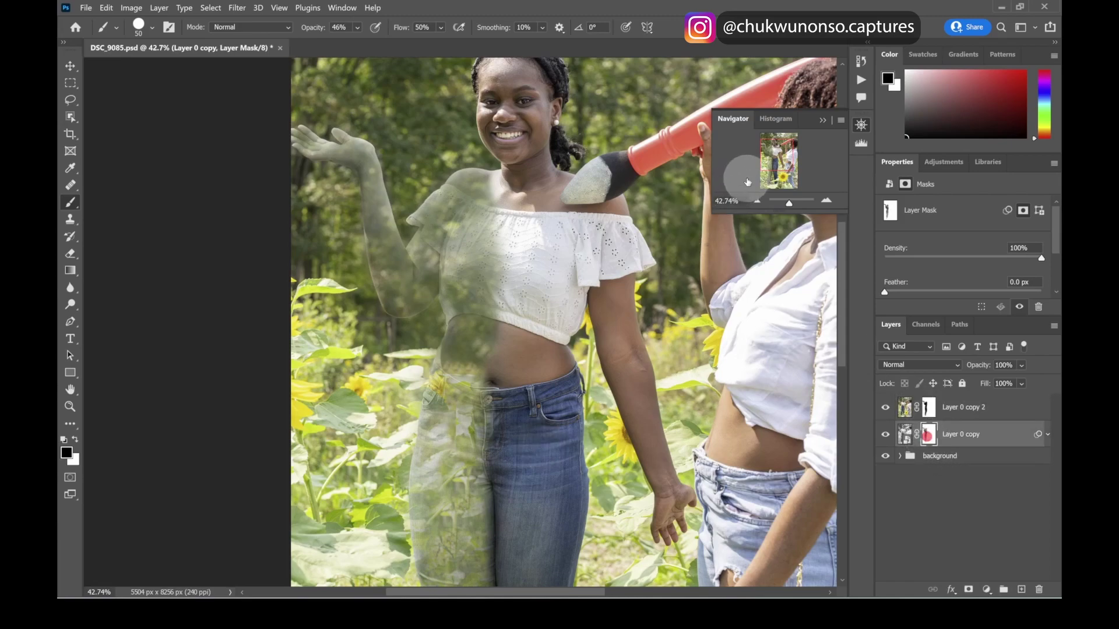
Examine the faded arm, sleeve, blouse and jeans for edge areas that still need mask work
click(791, 204)
click(791, 205)
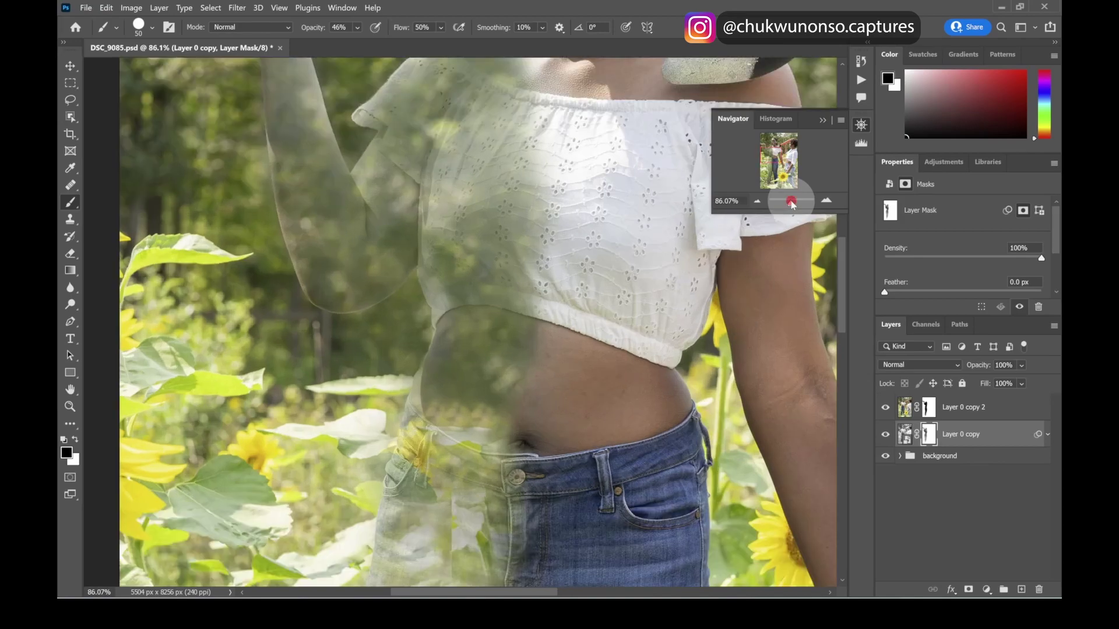
click(791, 205)
drag(756, 167, 769, 160)
scroll(425, 225, up, 10)
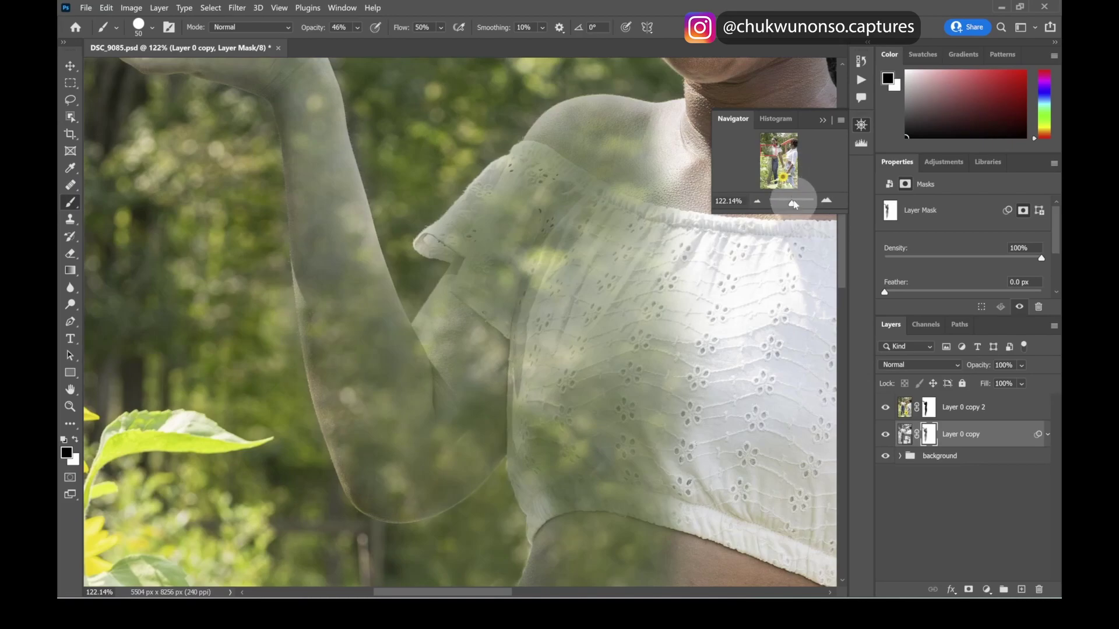
drag(792, 203, 790, 203)
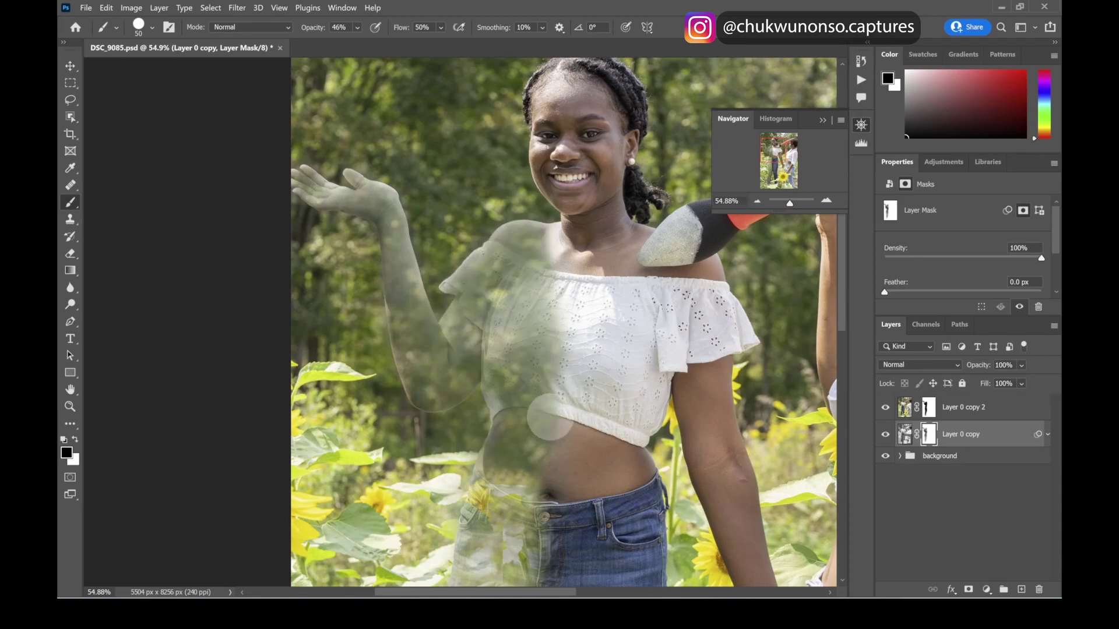
scroll(550, 408, down, 5)
scroll(526, 377, up, 3)
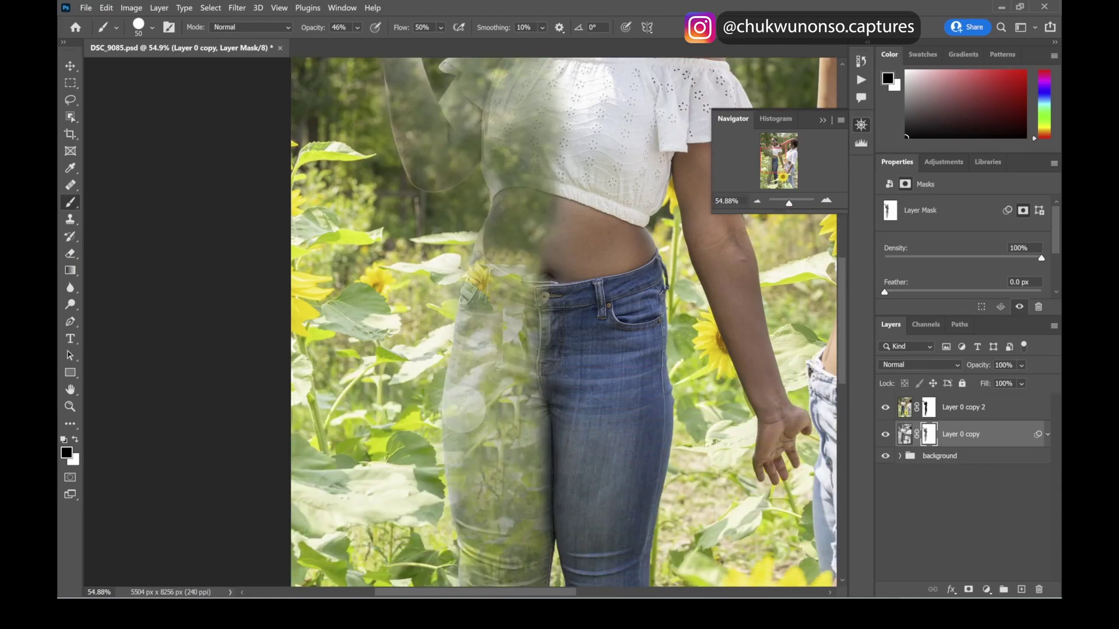
scroll(489, 227, up, 2)
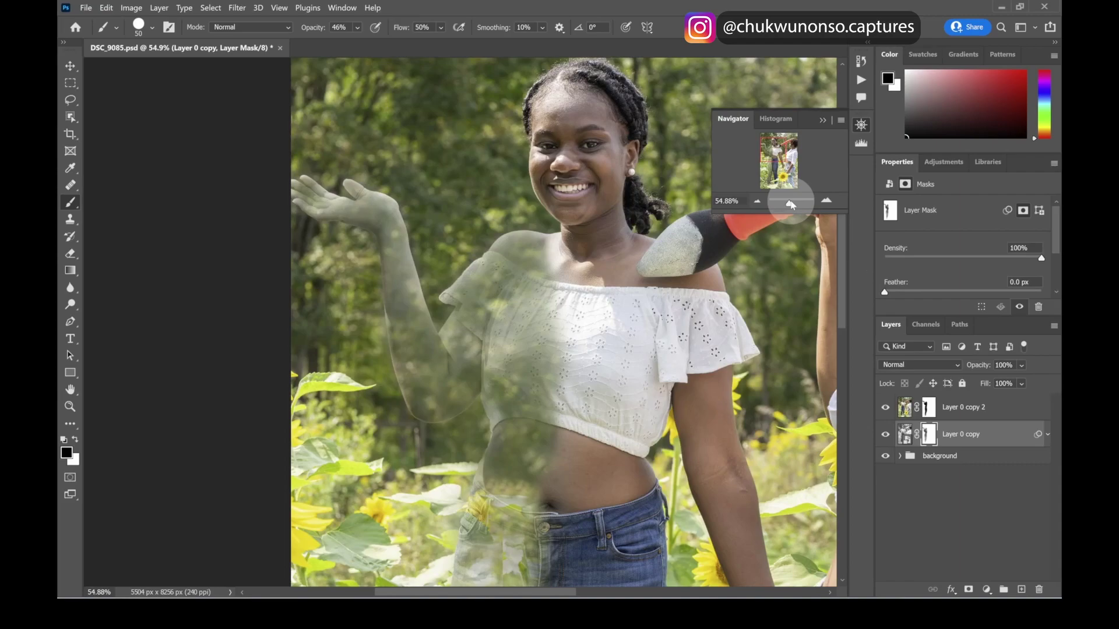
drag(791, 204, 792, 202)
scroll(349, 279, up, 3)
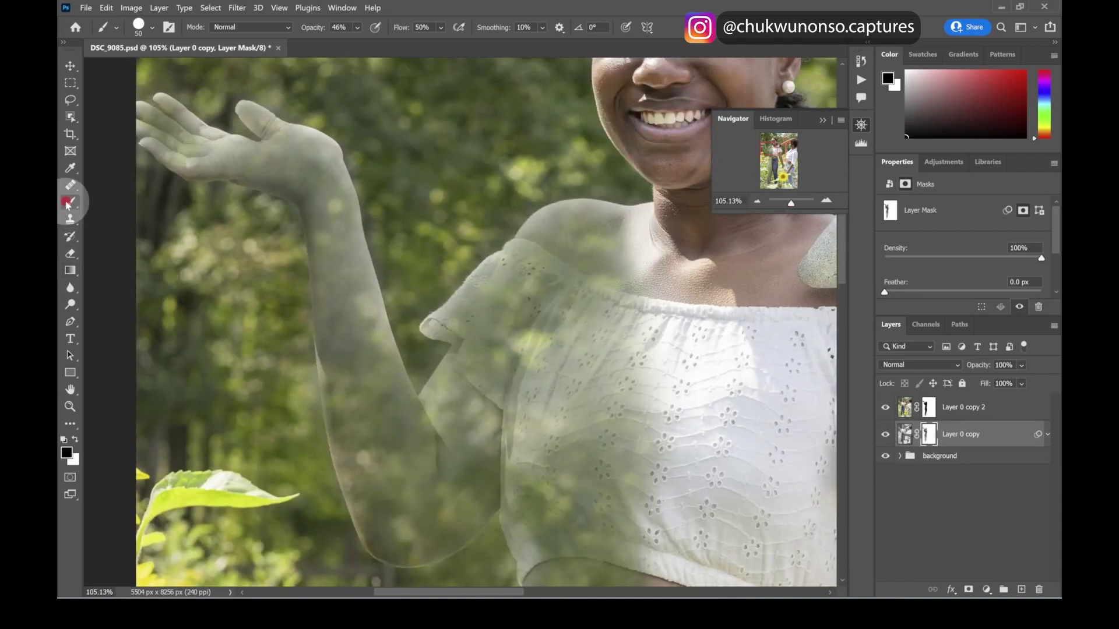
Paint along the forearm's outer edge on Layer 0 copy's mask with a 100% hardness brush, using sizes from 60 to 90 px
click(152, 29)
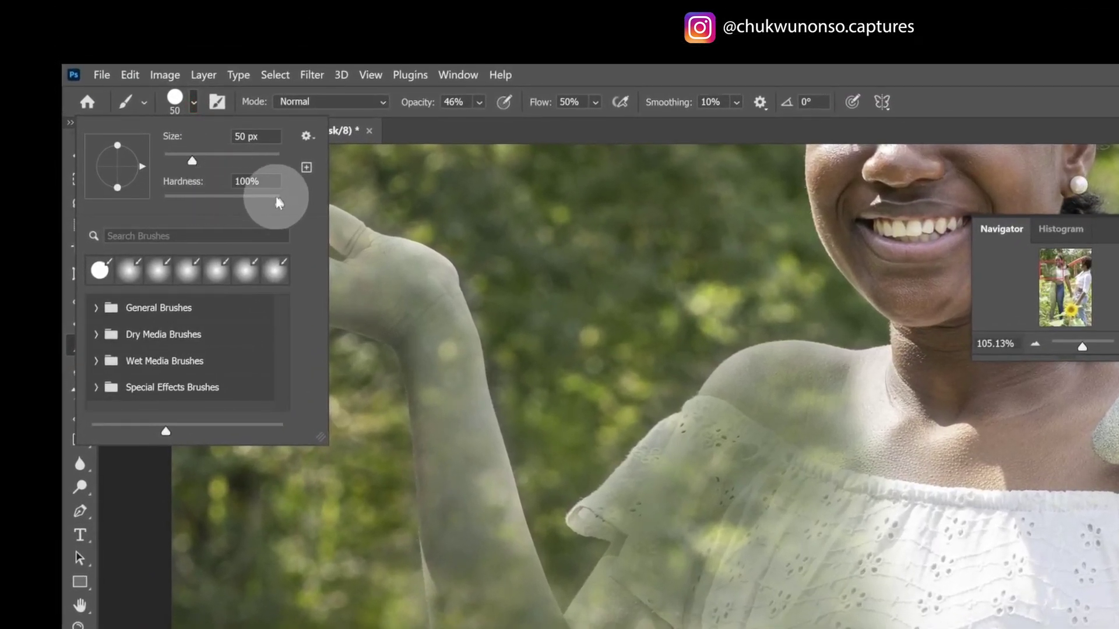
click(275, 199)
key(Return)
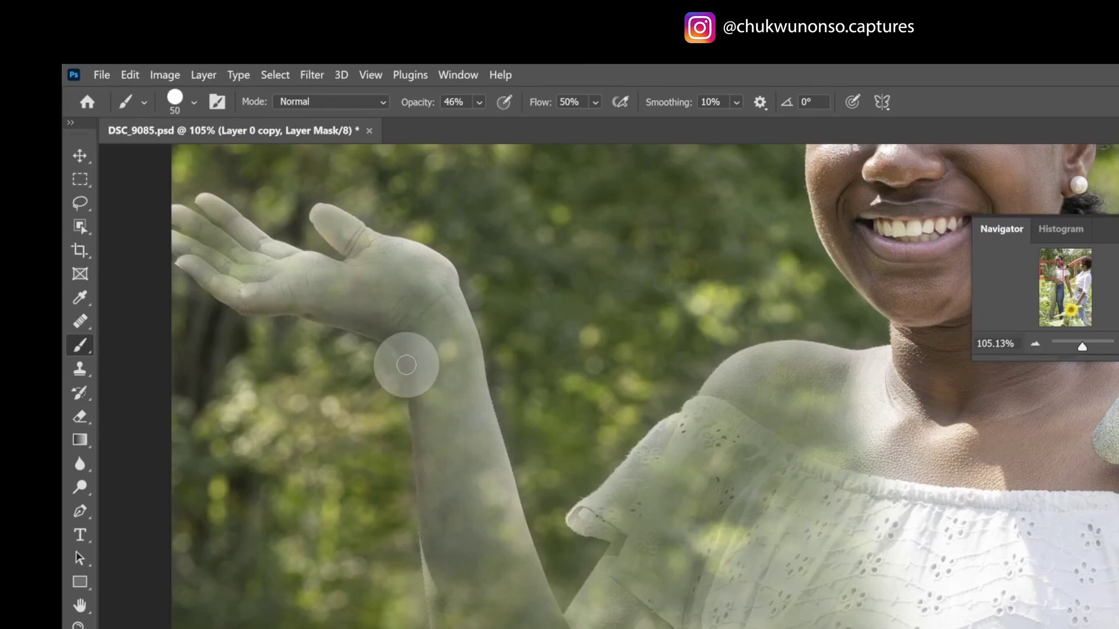
key(bracketright)
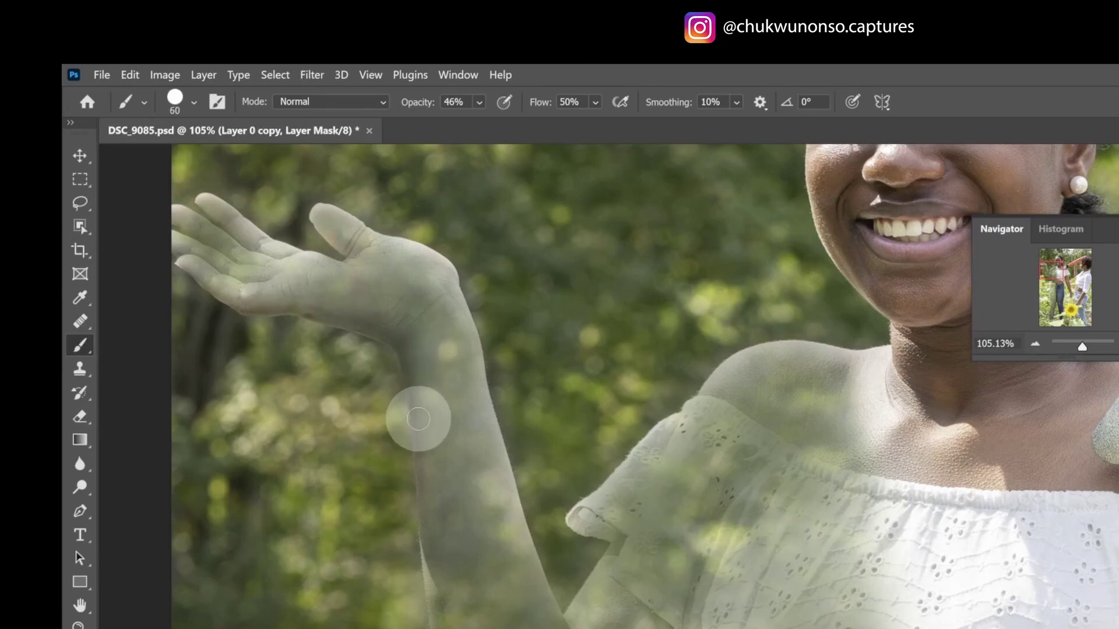
mouse_move(419, 442)
mouse_down()
mouse_move(421, 535)
mouse_move(443, 605)
mouse_move(442, 540)
mouse_move(435, 534)
mouse_move(433, 574)
mouse_move(428, 555)
mouse_move(437, 606)
mouse_up()
key(bracketright)
key(bracketright)
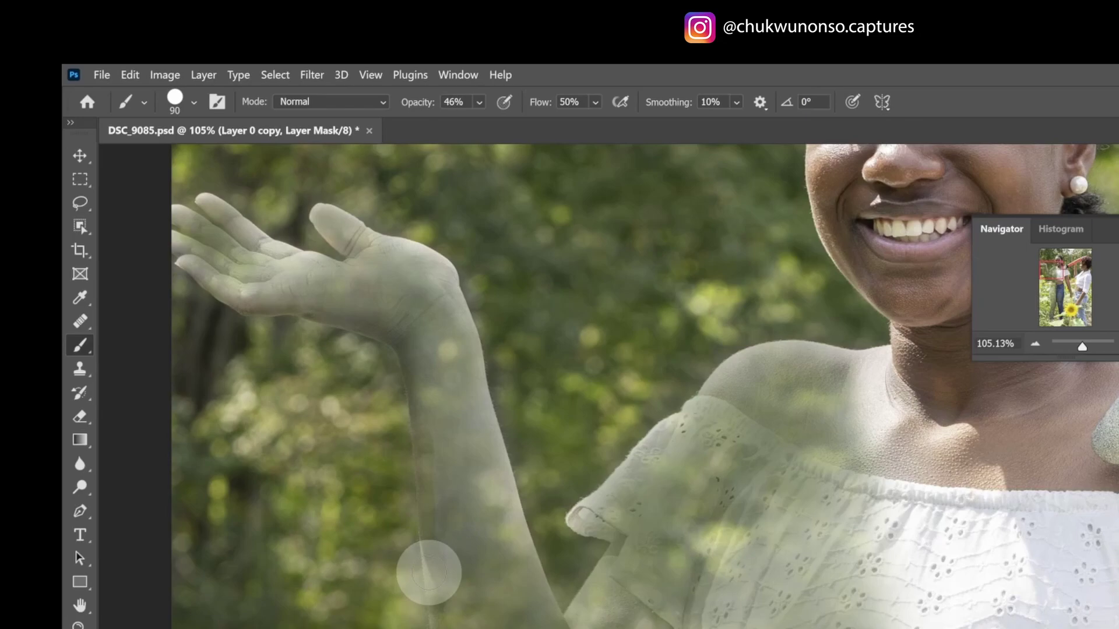
drag(434, 594, 425, 464)
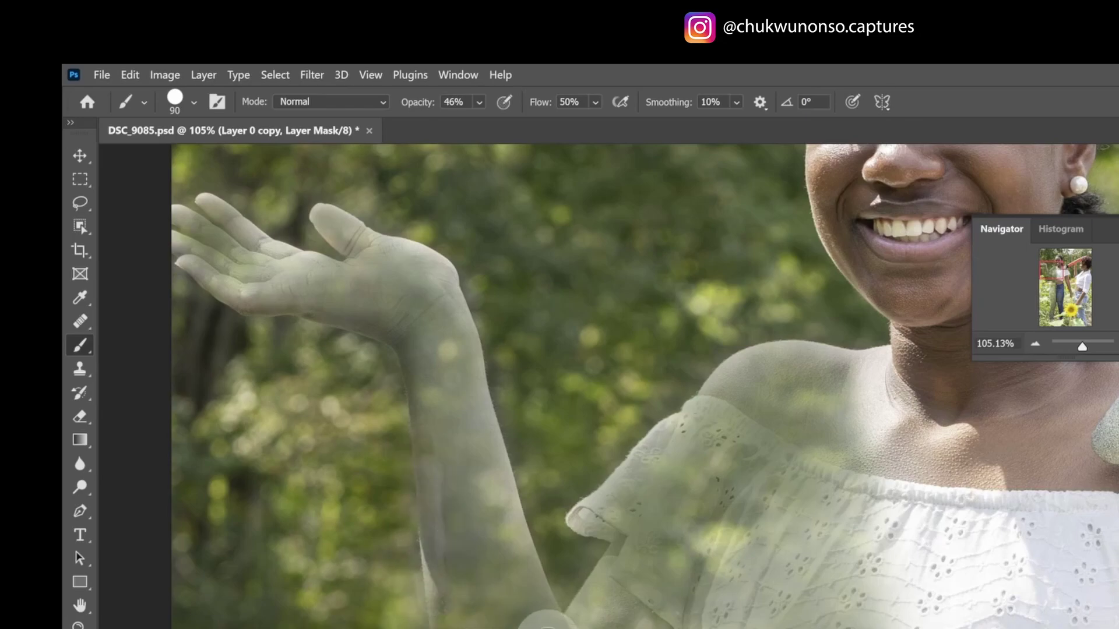
Paint white on Layer 0 copy's mask with a 70 px brush to restore the outer arm edge from the forearm to the elbow
key(bracketleft)
key(bracketleft)
click(195, 103)
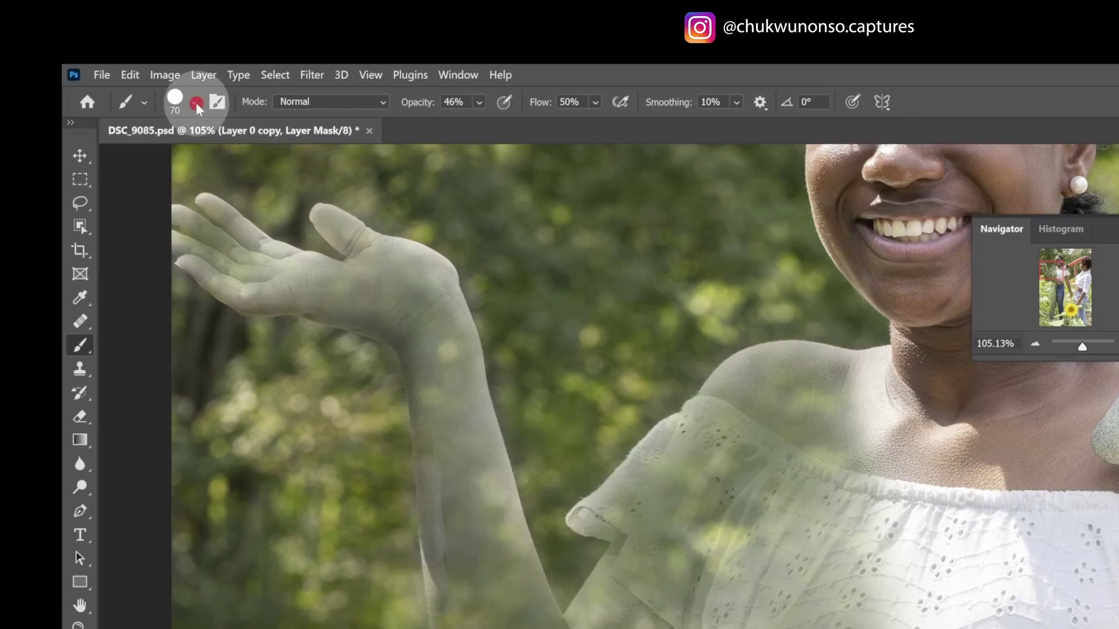
click(428, 466)
drag(407, 433, 413, 566)
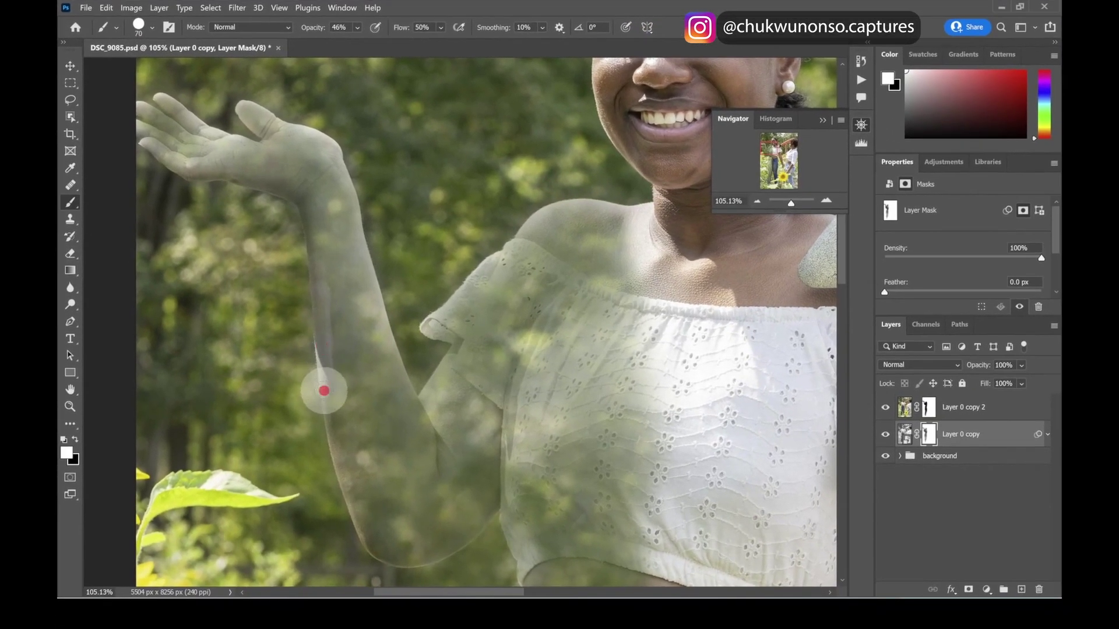
drag(323, 390, 325, 408)
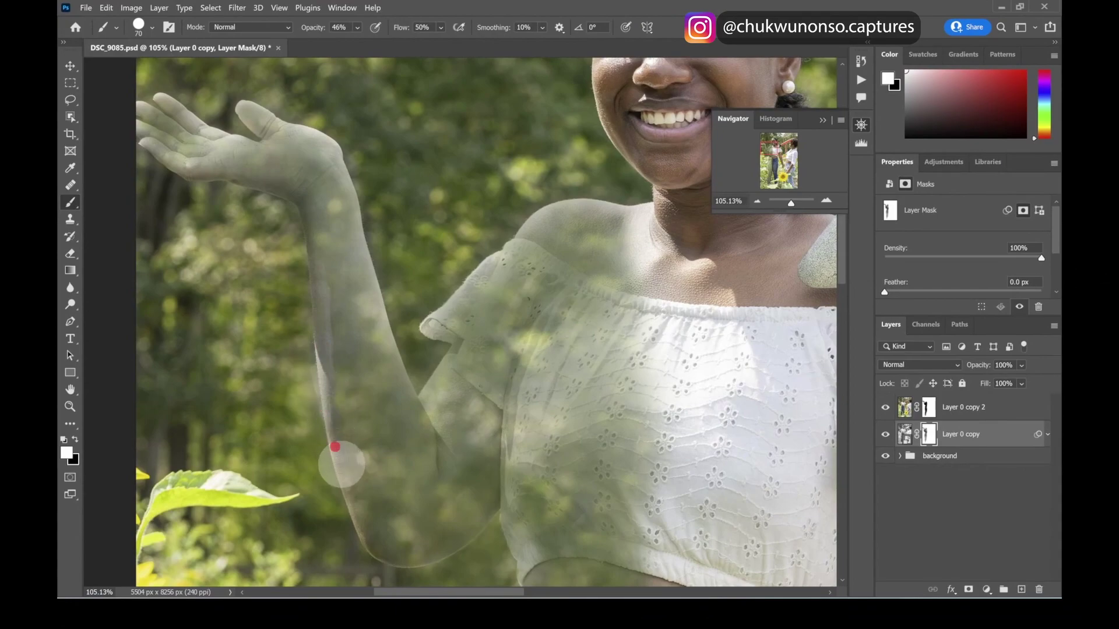
drag(335, 447, 338, 466)
mouse_move(348, 508)
mouse_down()
mouse_move(371, 557)
mouse_move(357, 507)
mouse_up()
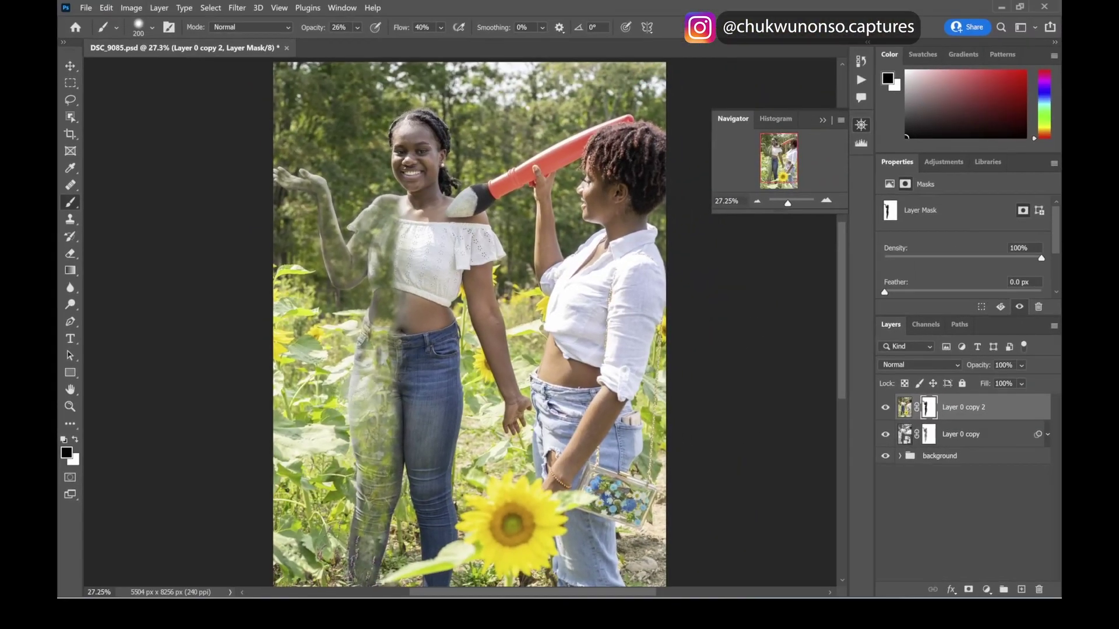
Review the faded half of the left woman from hand to feet against the whole composition
scroll(388, 503, down, 2)
scroll(469, 320, down, 1)
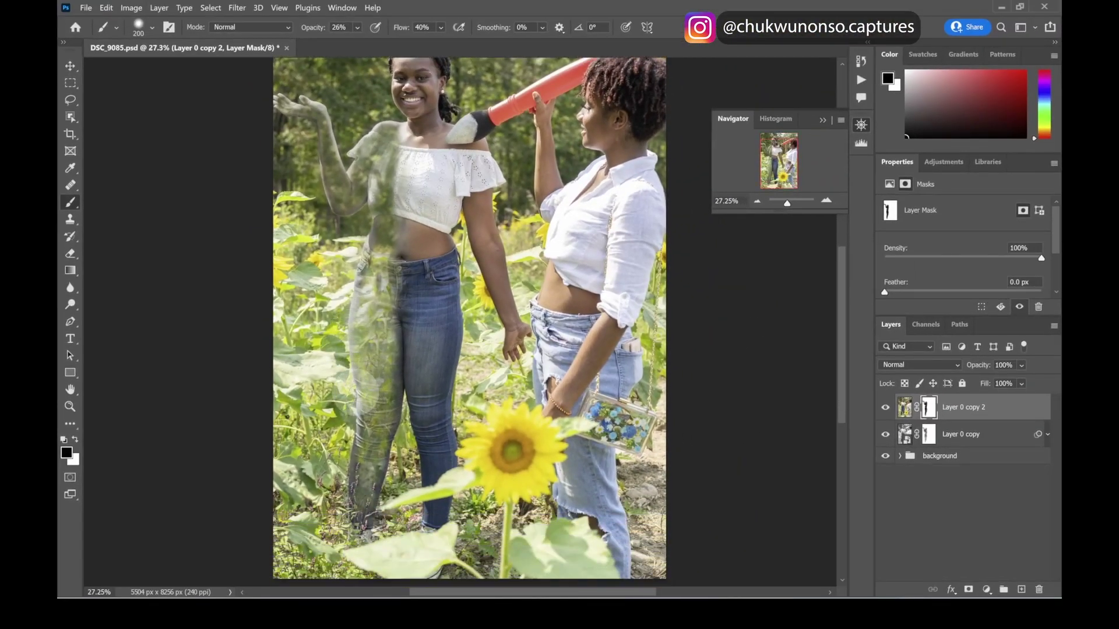
scroll(373, 326, up, 4)
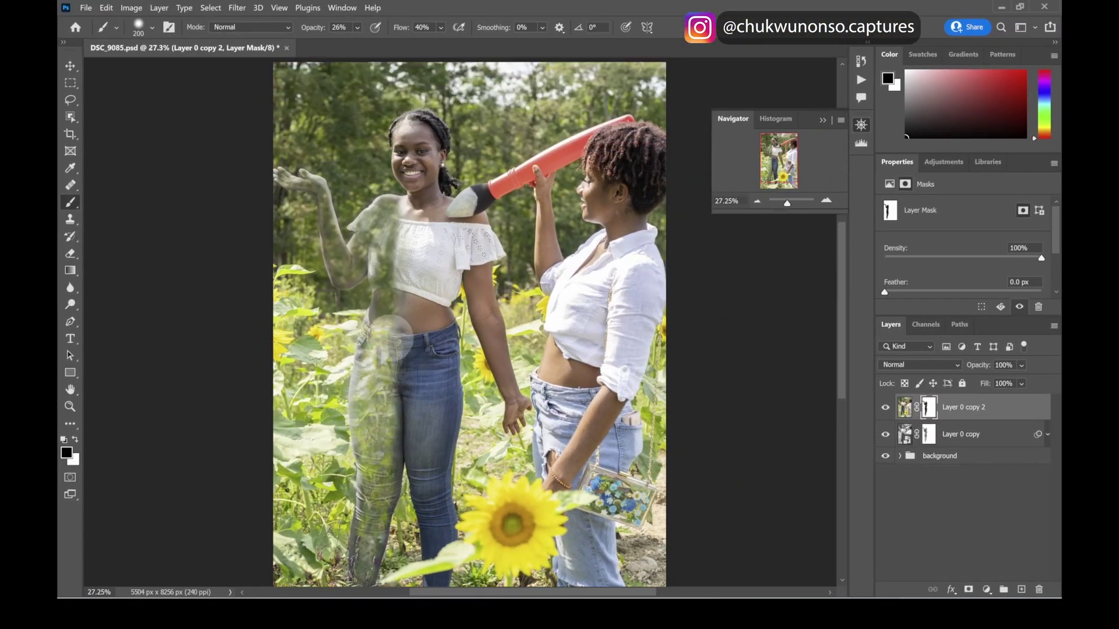
scroll(358, 452, down, 8)
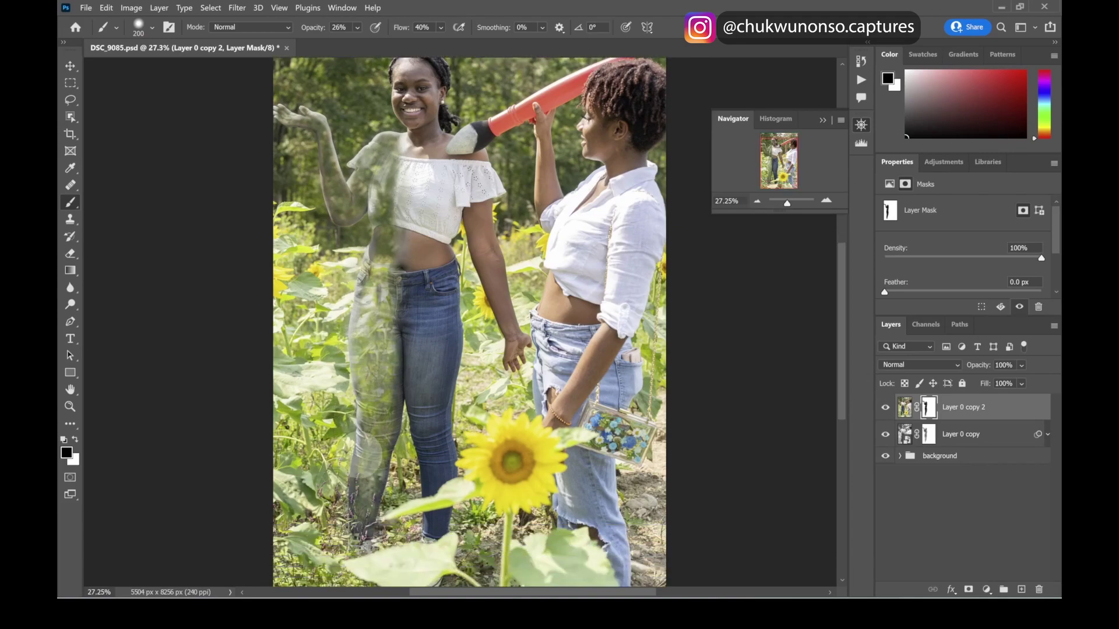
scroll(361, 452, down, 3)
click(798, 209)
drag(794, 202, 791, 205)
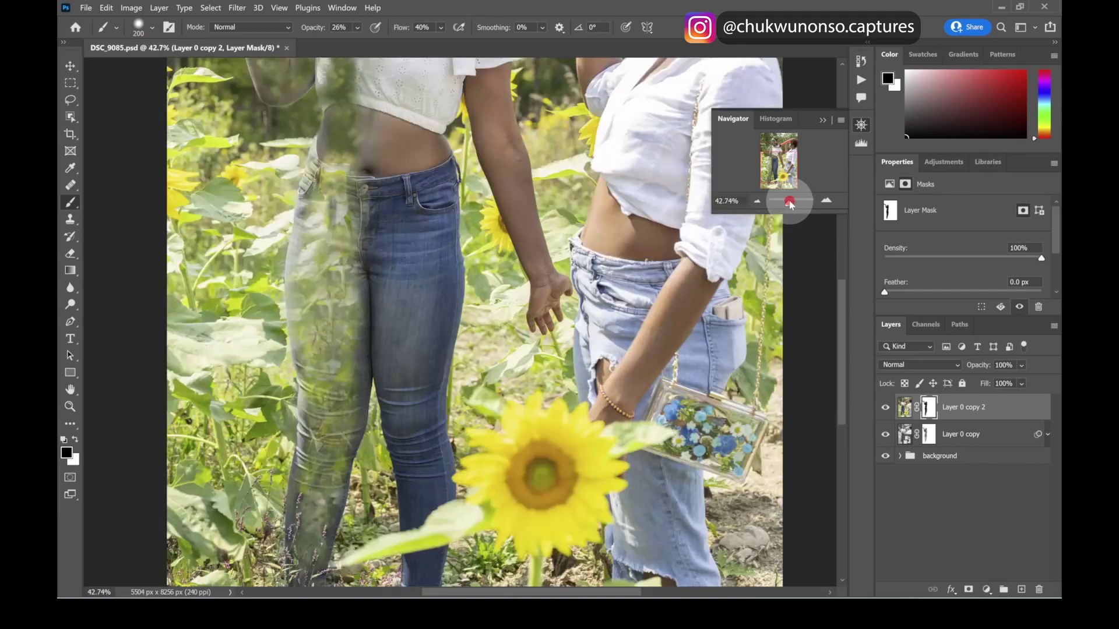
drag(778, 163, 775, 170)
scroll(453, 317, up, 2)
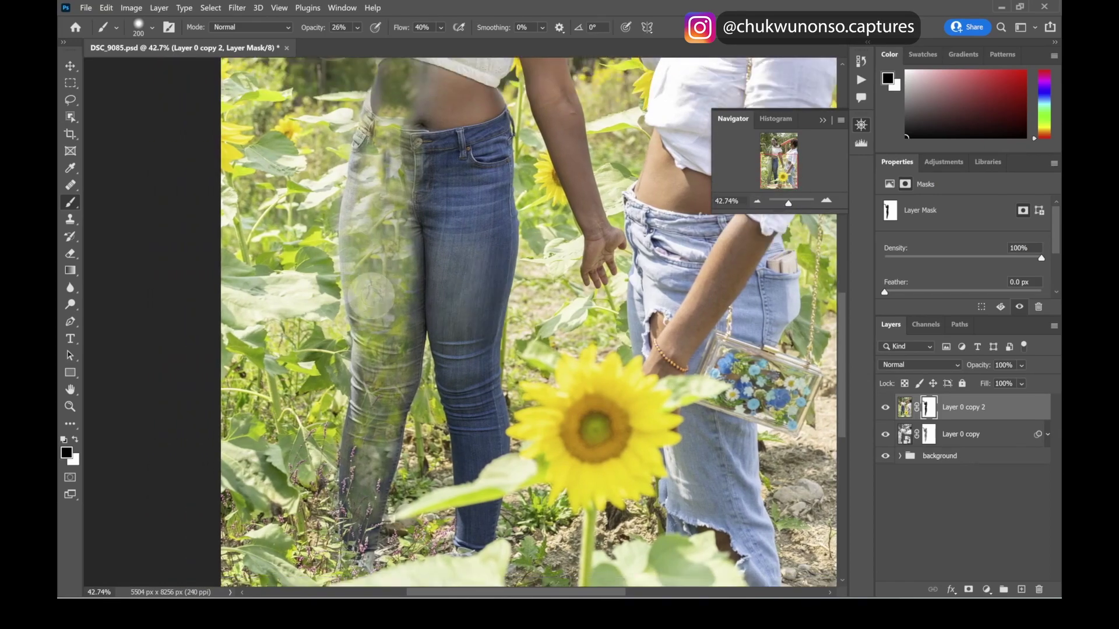
scroll(372, 295, up, 3)
drag(788, 204, 786, 204)
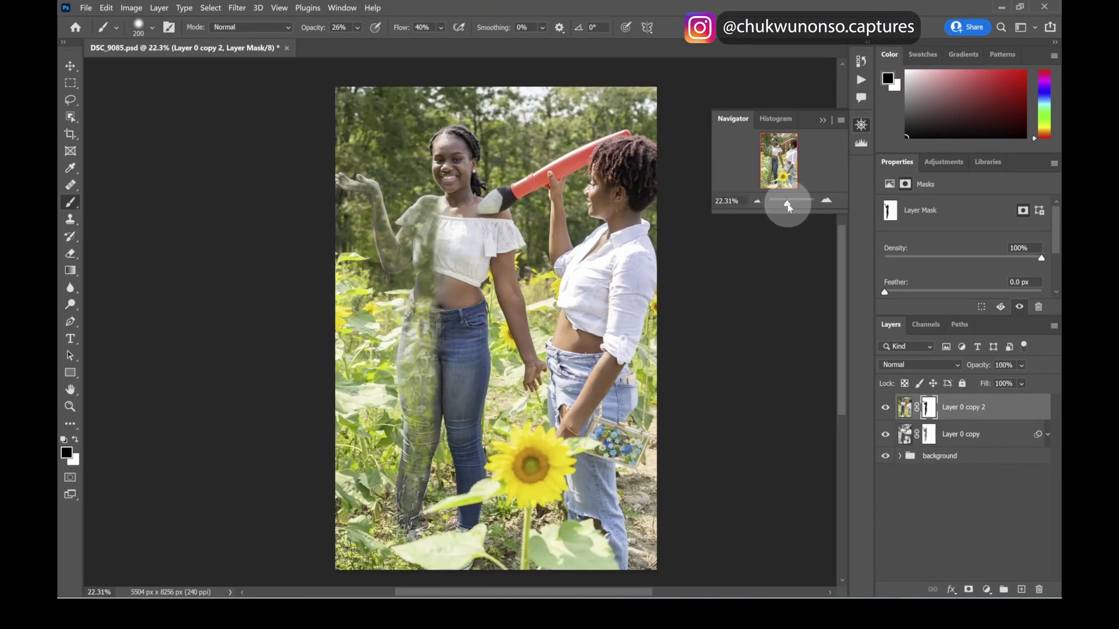
drag(788, 207, 789, 205)
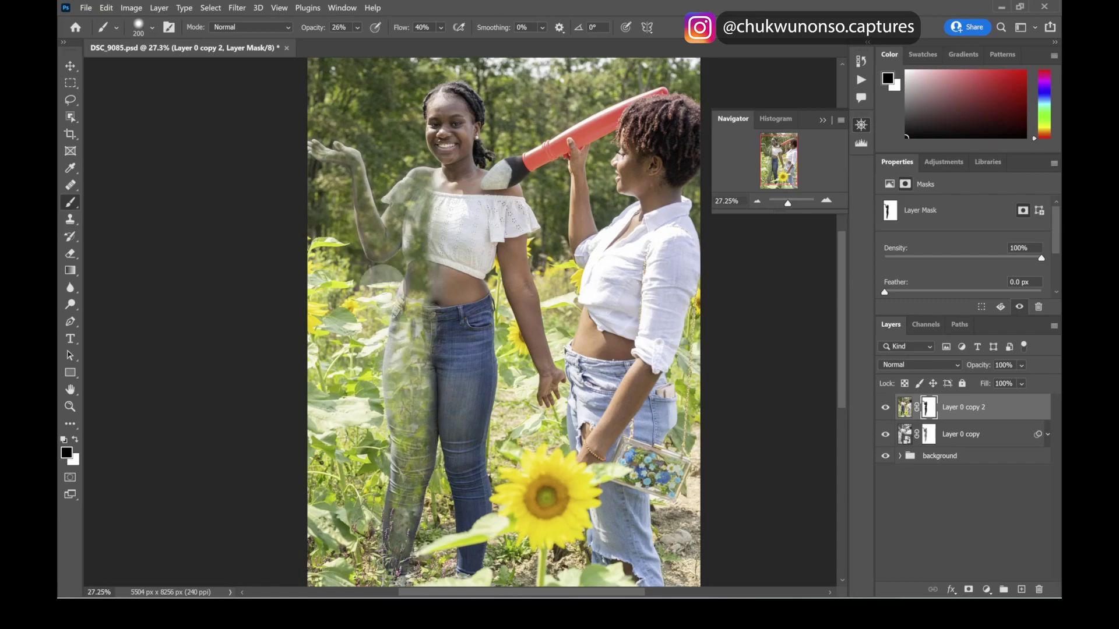
Paint black over the forearm's outer edge on Layer 0 copy 2's mask with a 175 px brush at 26% opacity and 40% flow
drag(788, 202, 774, 166)
scroll(759, 153, up, 6)
scroll(247, 171, up, 2)
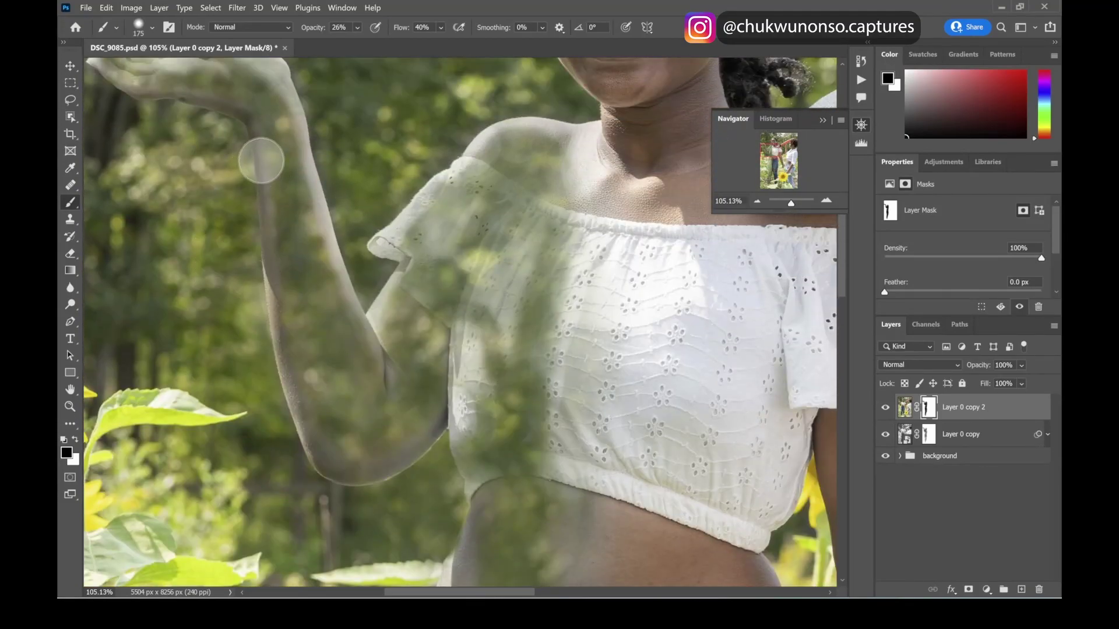
mouse_move(261, 163)
mouse_down()
mouse_move(267, 232)
mouse_move(250, 198)
mouse_move(265, 232)
mouse_move(257, 190)
mouse_up()
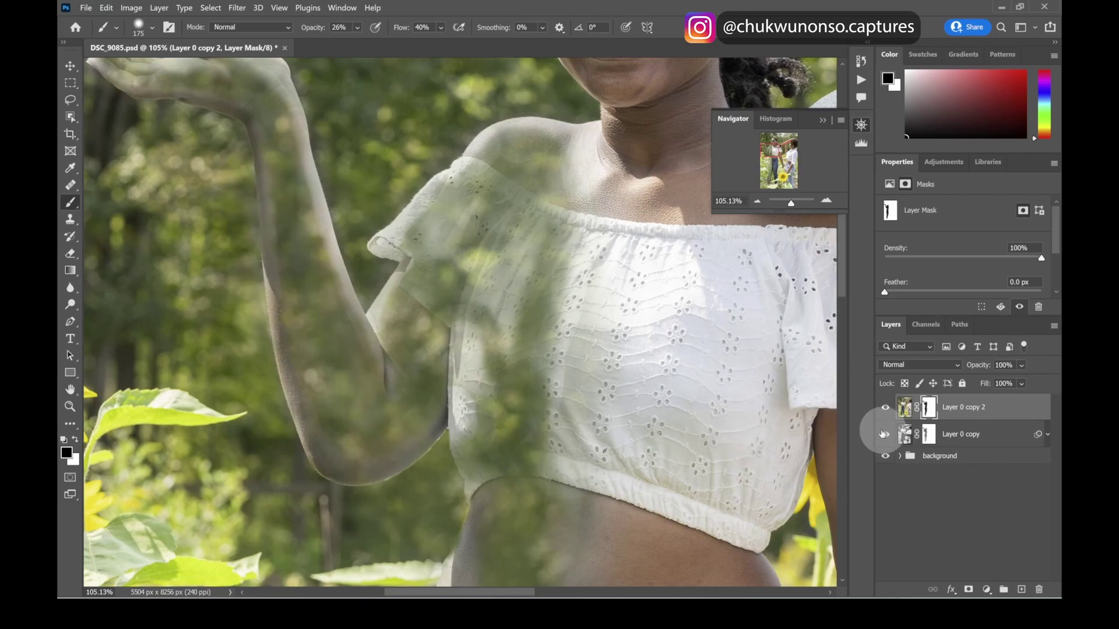
Paint black along the forearm's outer edge on Layer 0 copy's mask with a 125 px brush
click(926, 437)
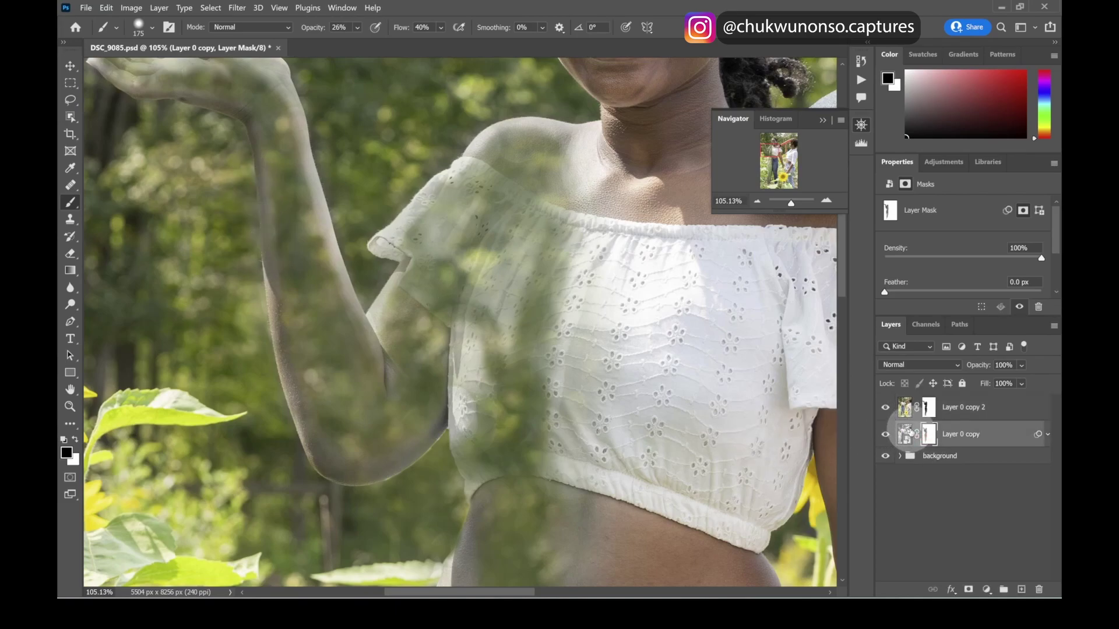
key(bracketleft)
key(bracketleft)
drag(256, 172, 265, 213)
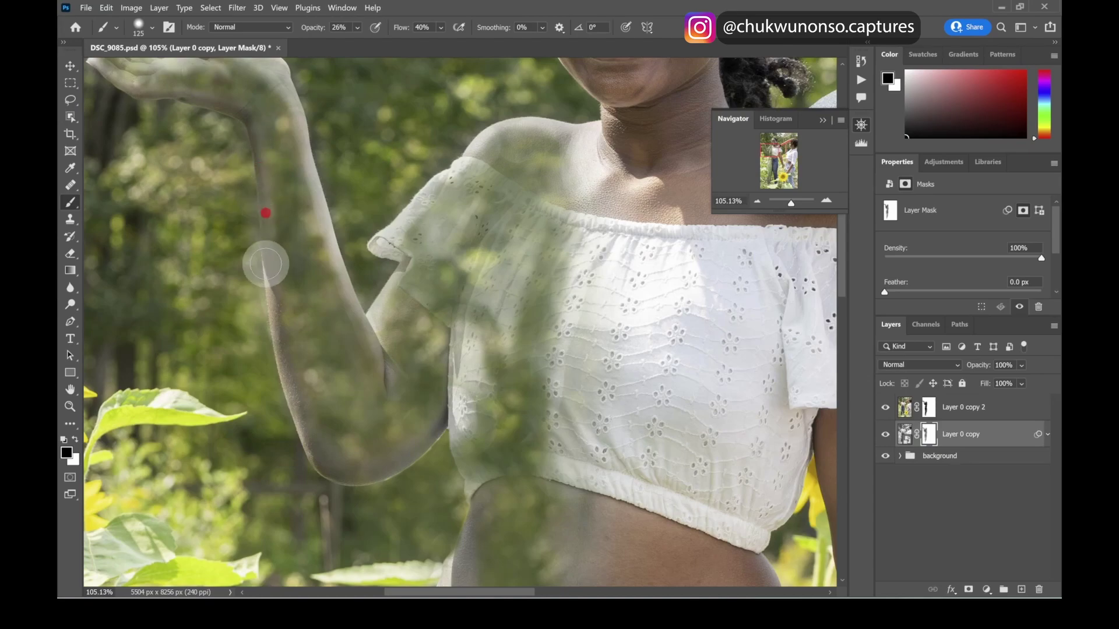
mouse_move(243, 139)
mouse_down()
mouse_move(281, 312)
mouse_move(275, 259)
mouse_move(314, 240)
mouse_move(273, 264)
mouse_up()
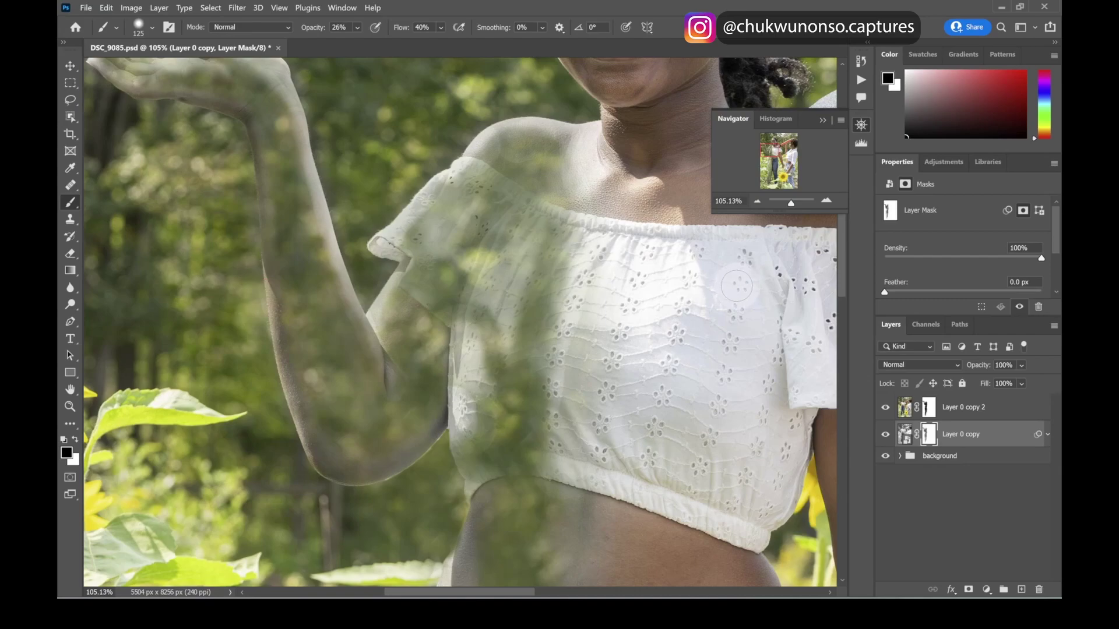
mouse_move(789, 205)
mouse_down()
mouse_move(819, 201)
mouse_move(780, 196)
mouse_move(787, 203)
mouse_up()
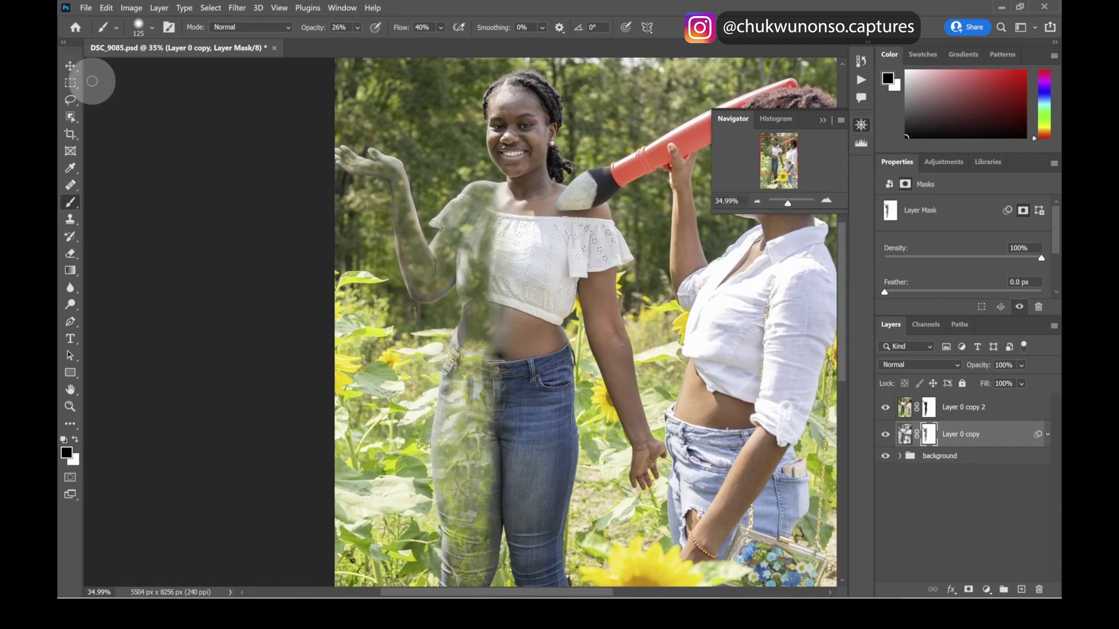